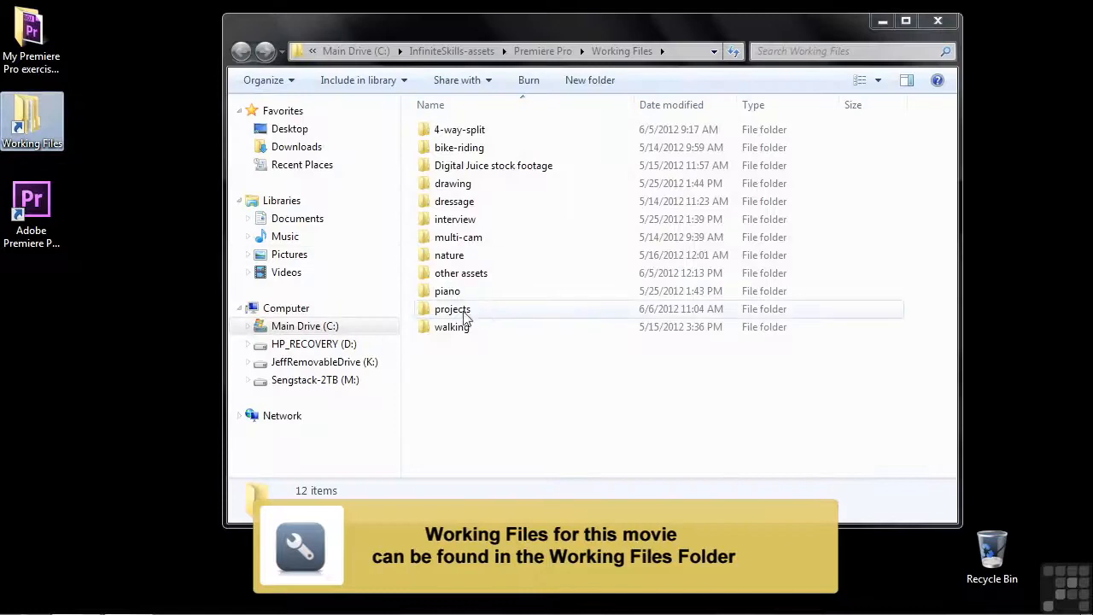
Step: Open the project 1206-opacity blending.prproj from the projects folder and show its clips as thumbnails
{"action": "left_click_drag", "start_coordinate": [955, 228], "coordinate": [956, 435]}
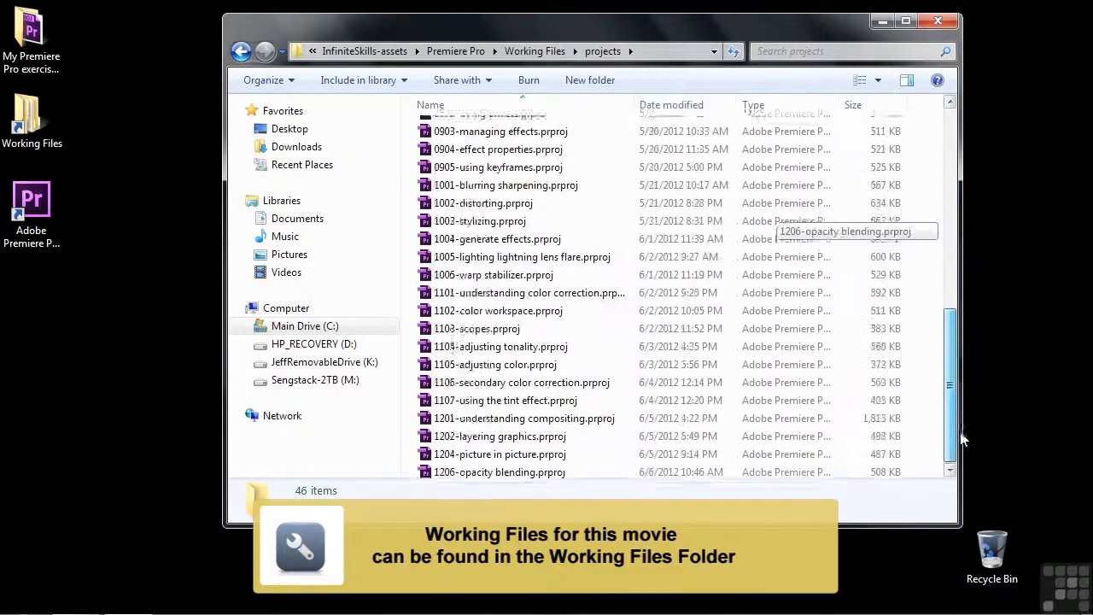
{"action": "double_click", "coordinate": [441, 471]}
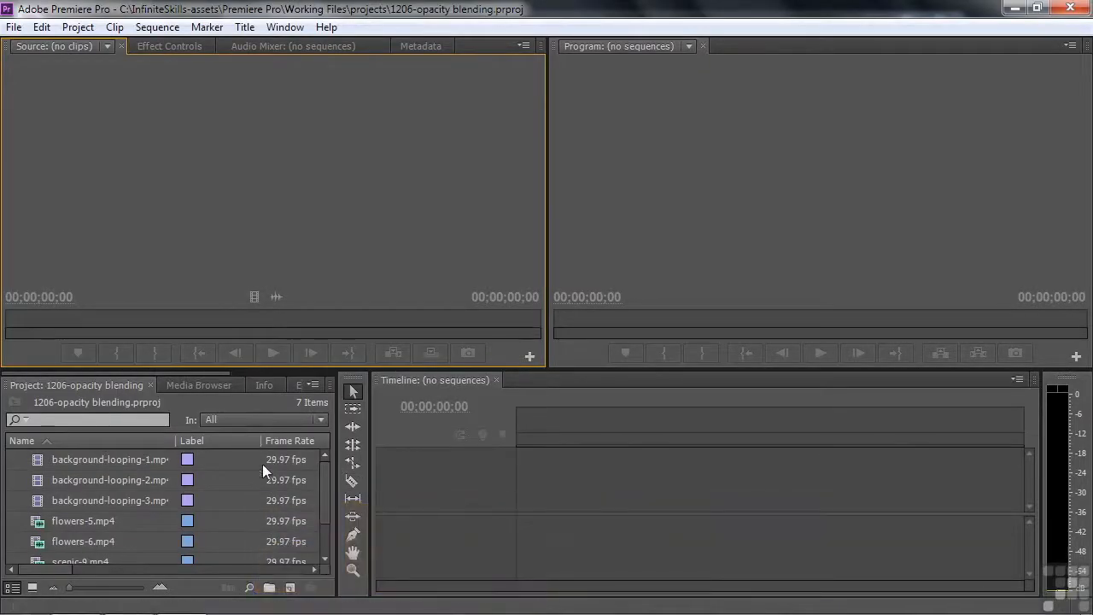
{"action": "left_click", "coordinate": [33, 588]}
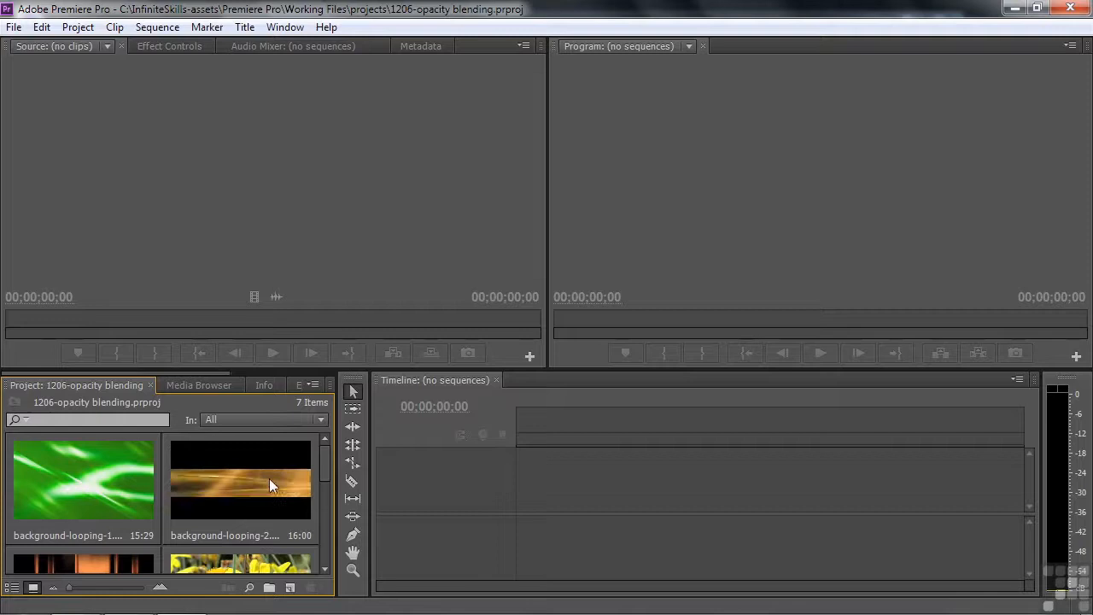
Step: Create a new sequence from the background-looping-1.mp4 clip
{"action": "scroll", "coordinate": [325, 464], "scroll_direction": "down", "scroll_amount": 2}
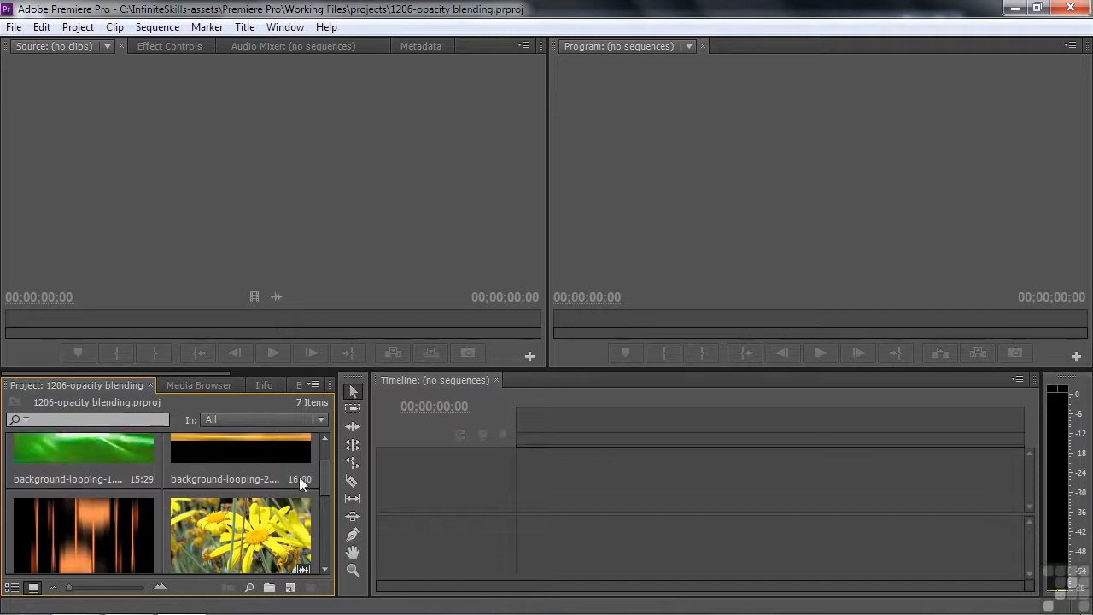
{"action": "scroll", "coordinate": [326, 486], "scroll_direction": "up", "scroll_amount": 2}
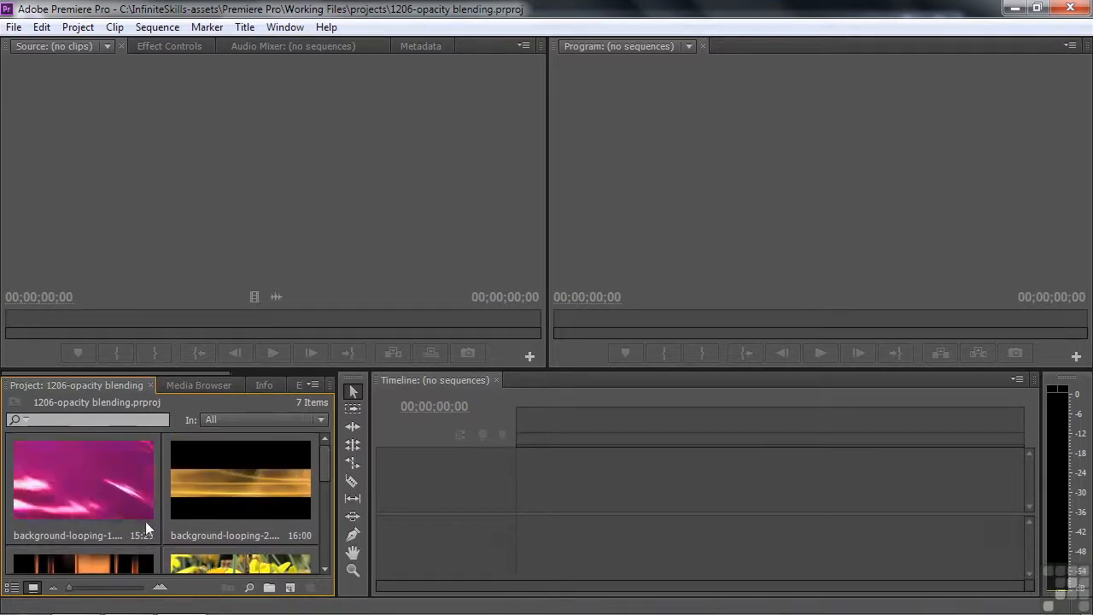
{"action": "left_click_drag", "start_coordinate": [130, 507], "coordinate": [292, 589]}
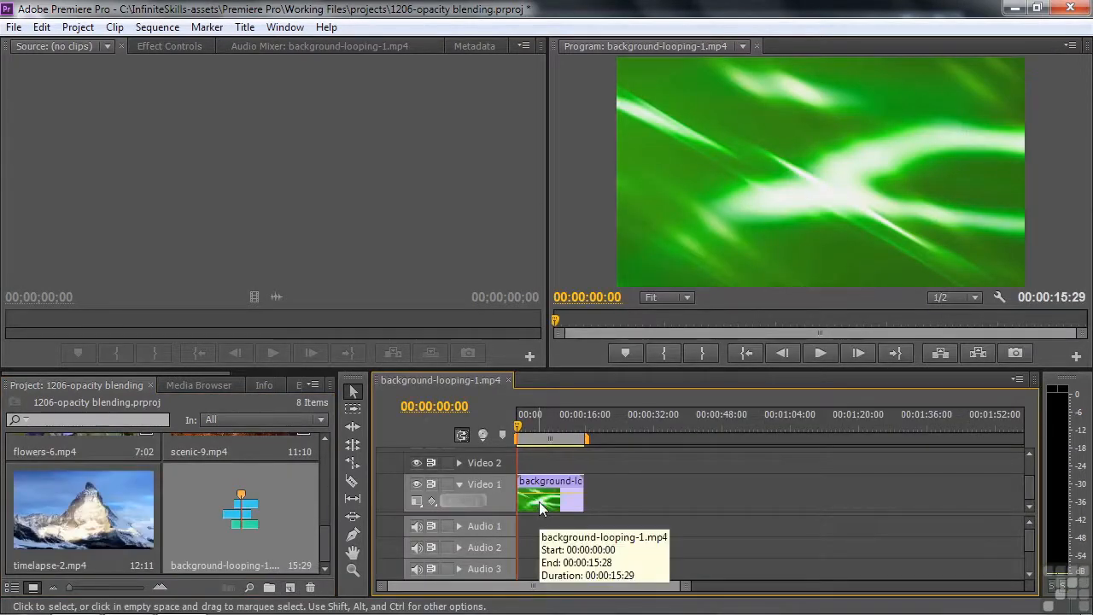
Step: Return the project clips to list view and enlarge the timeline's video track area around the fitted sequence
{"action": "left_click", "coordinate": [12, 588]}
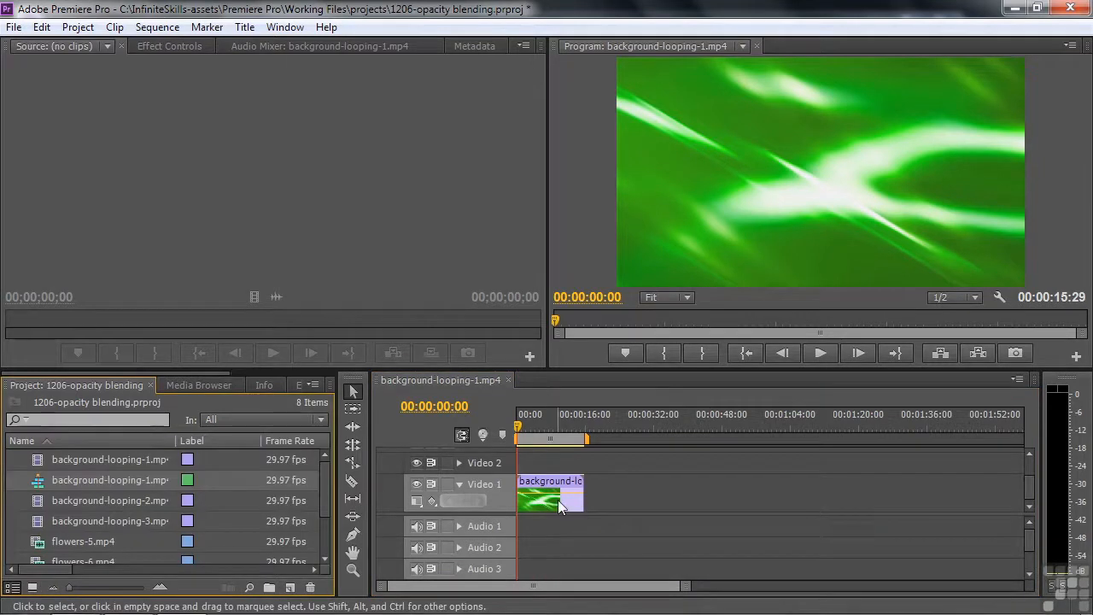
{"action": "key", "text": "backslash"}
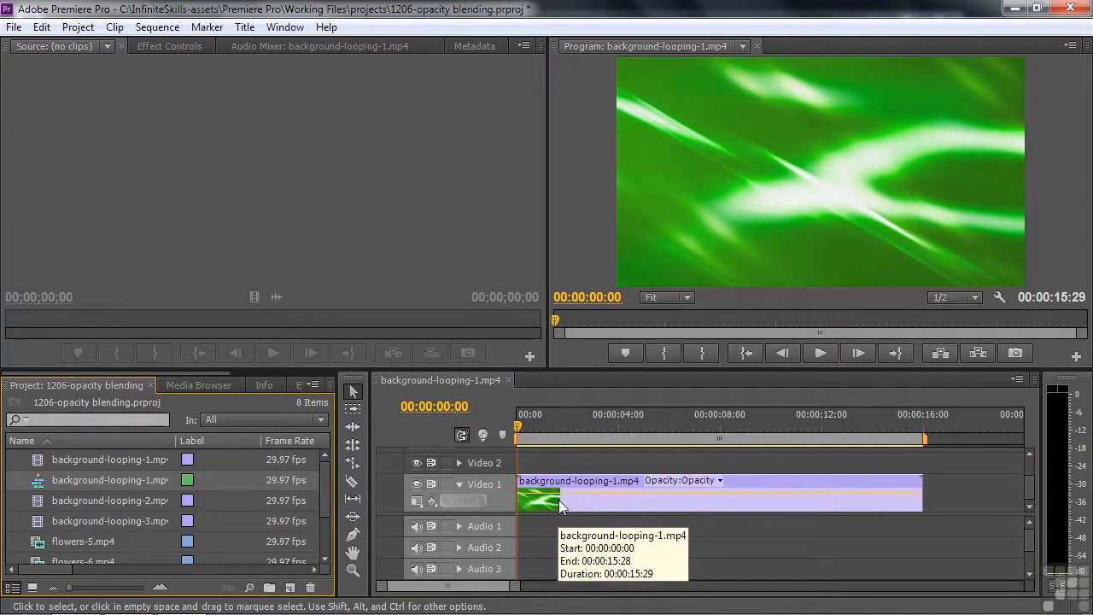
{"action": "left_click", "coordinate": [1030, 510]}
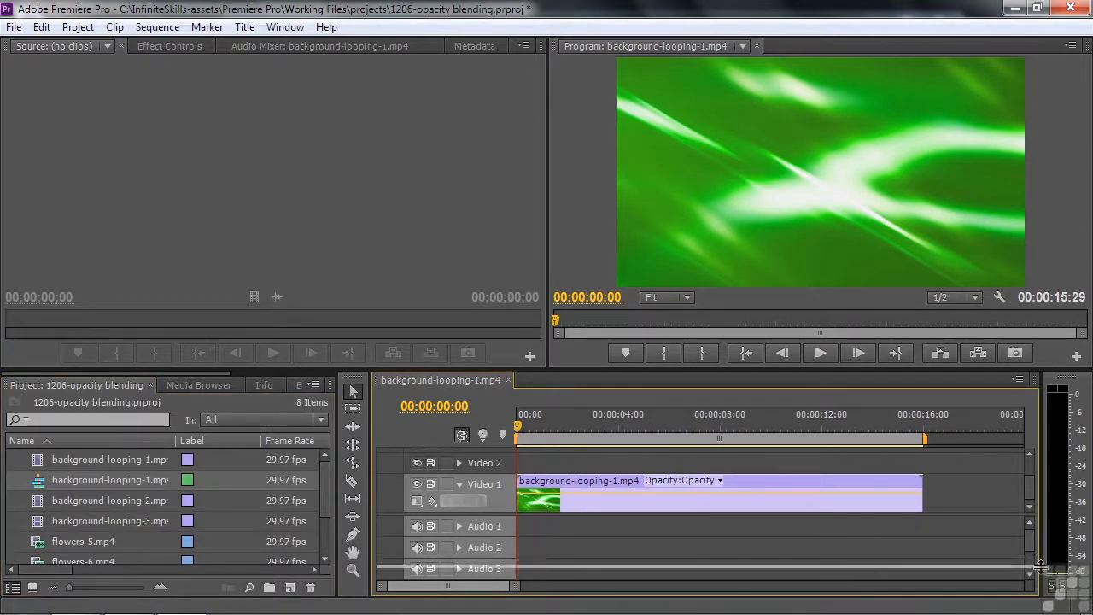
{"action": "left_click_drag", "start_coordinate": [1039, 553], "coordinate": [1039, 605]}
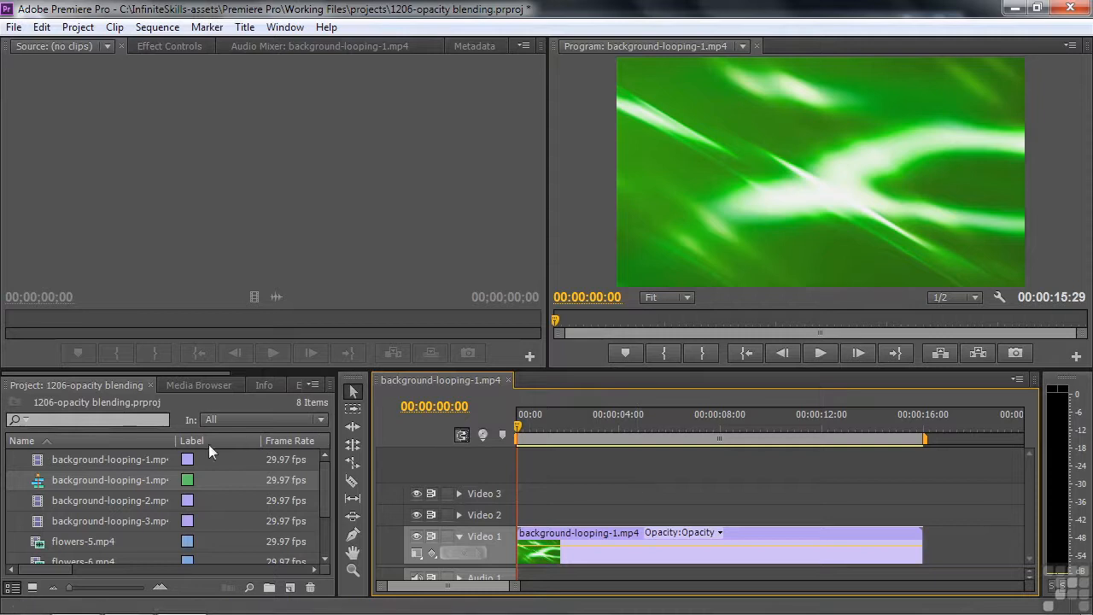
Step: Place background-looping-2.mp4 on Video 2 directly above background-looping-1.mp4, starting at the beginning, and set the playhead to 00:00:02:16
{"action": "left_click_drag", "start_coordinate": [523, 427], "coordinate": [852, 480]}
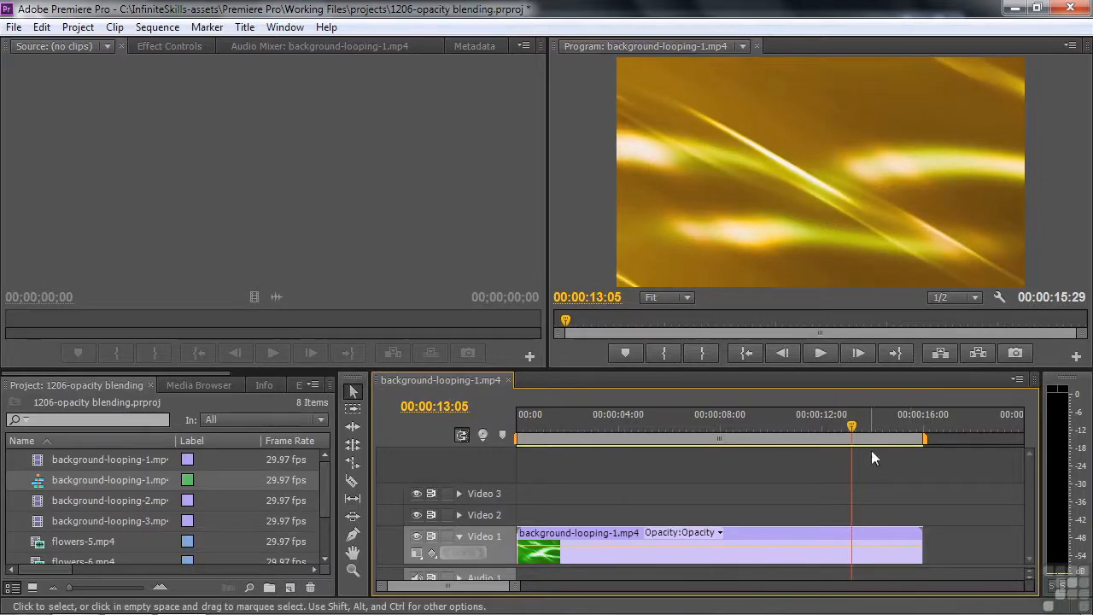
{"action": "left_click_drag", "start_coordinate": [852, 422], "coordinate": [575, 467]}
{"action": "left_click_drag", "start_coordinate": [34, 500], "coordinate": [523, 512]}
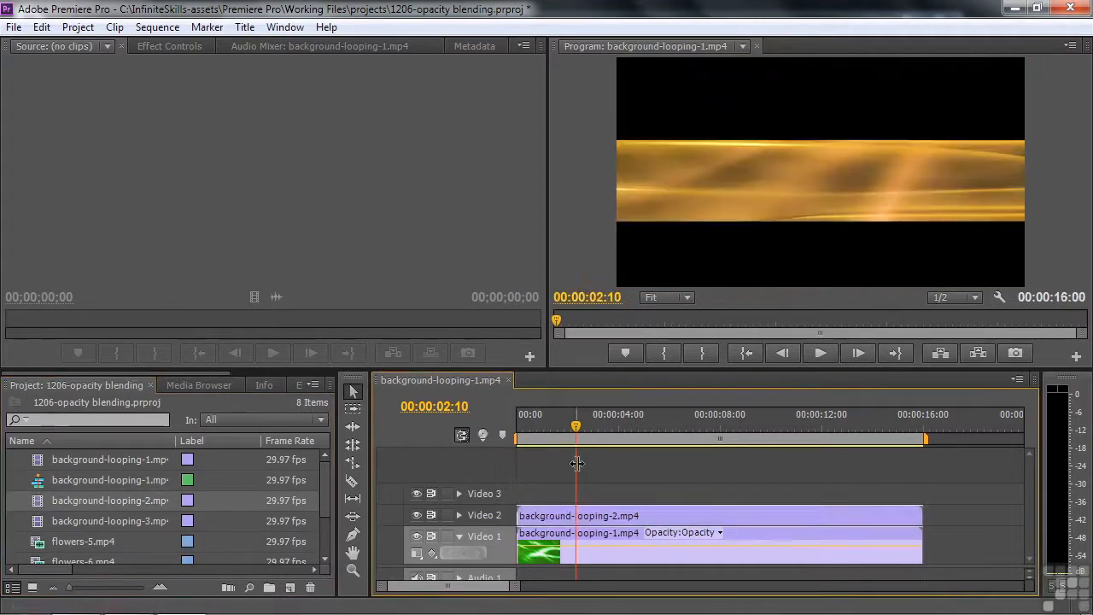
{"action": "left_click", "coordinate": [565, 438]}
{"action": "mouse_move", "coordinate": [564, 439]}
{"action": "left_mouse_down"}
{"action": "mouse_move", "coordinate": [616, 434]}
{"action": "mouse_move", "coordinate": [570, 436]}
{"action": "mouse_move", "coordinate": [582, 436]}
{"action": "left_mouse_up"}
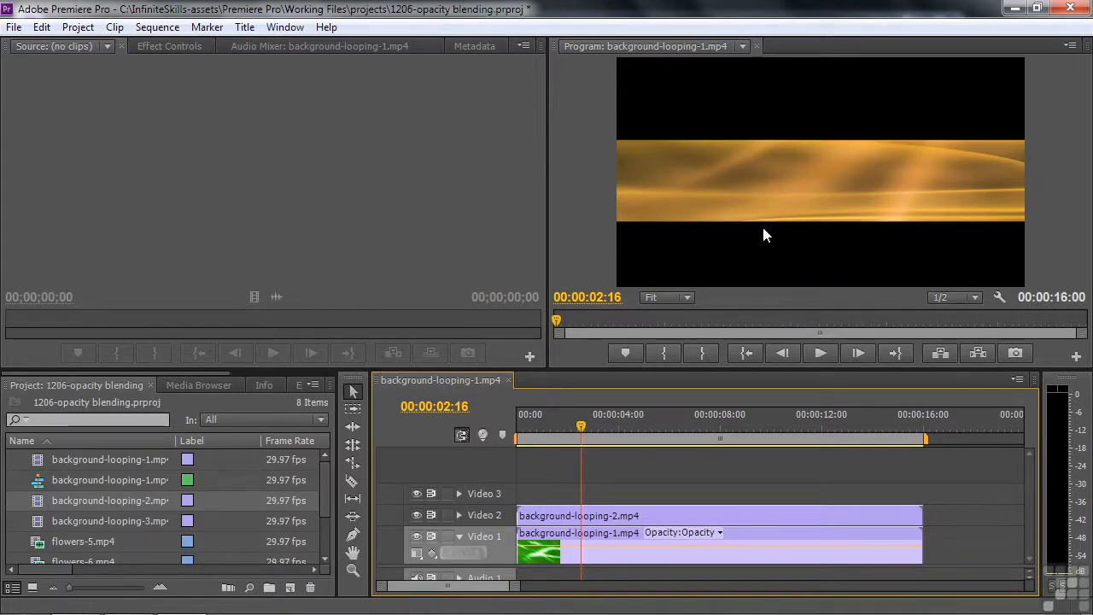
Step: Apply the Crop effect to background-looping-2.mp4 and crop 36.1 % off its top, removing the upper black band
{"action": "left_click_drag", "start_coordinate": [194, 375], "coordinate": [216, 387]}
{"action": "left_click", "coordinate": [188, 385]}
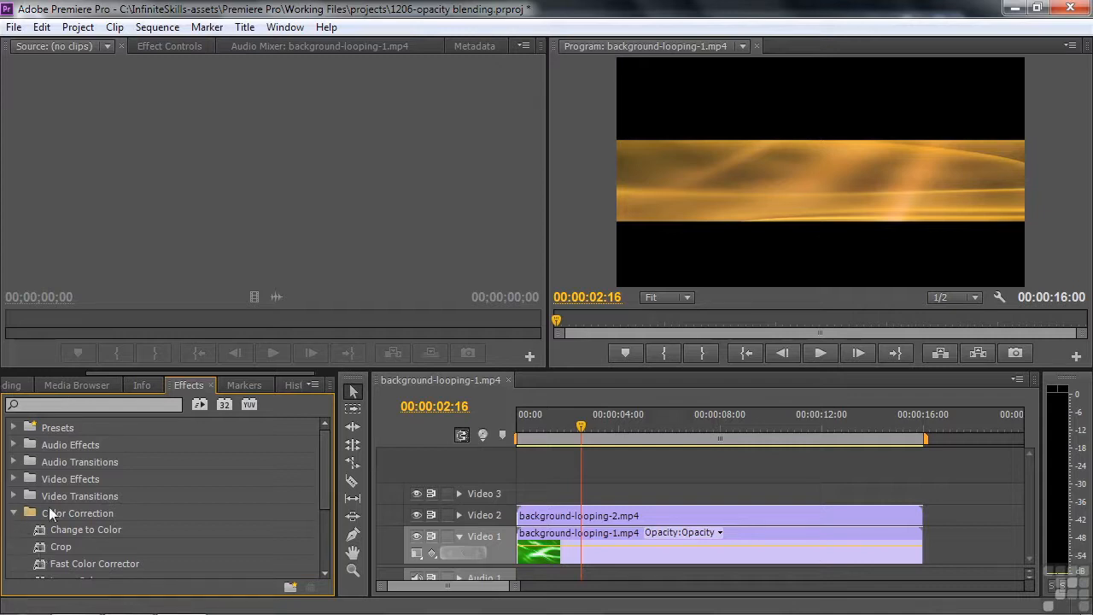
{"action": "left_click_drag", "start_coordinate": [38, 545], "coordinate": [574, 517]}
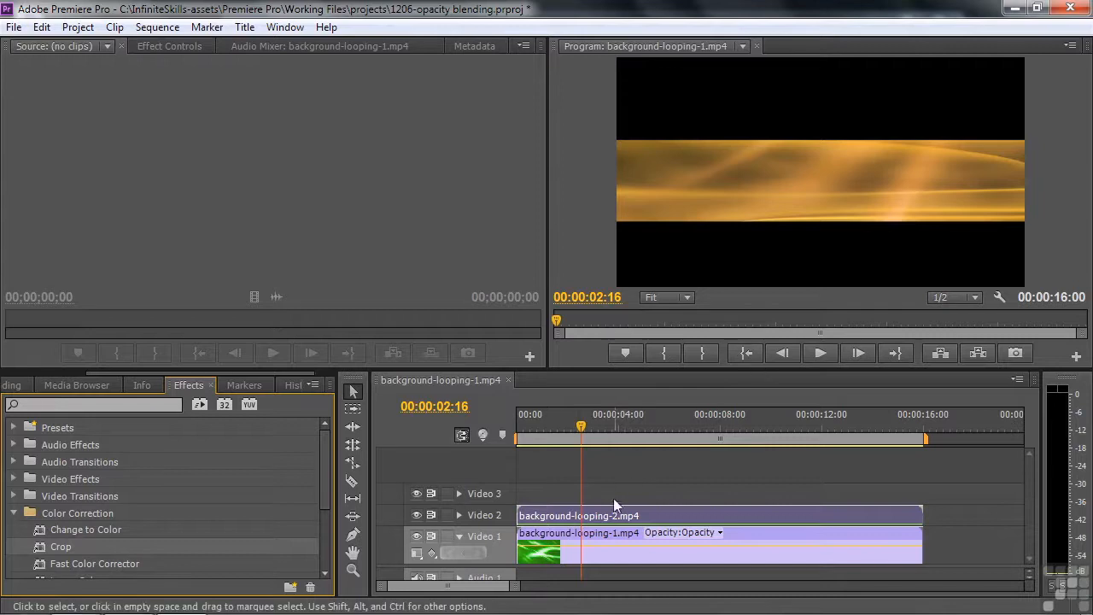
{"action": "left_click", "coordinate": [150, 50]}
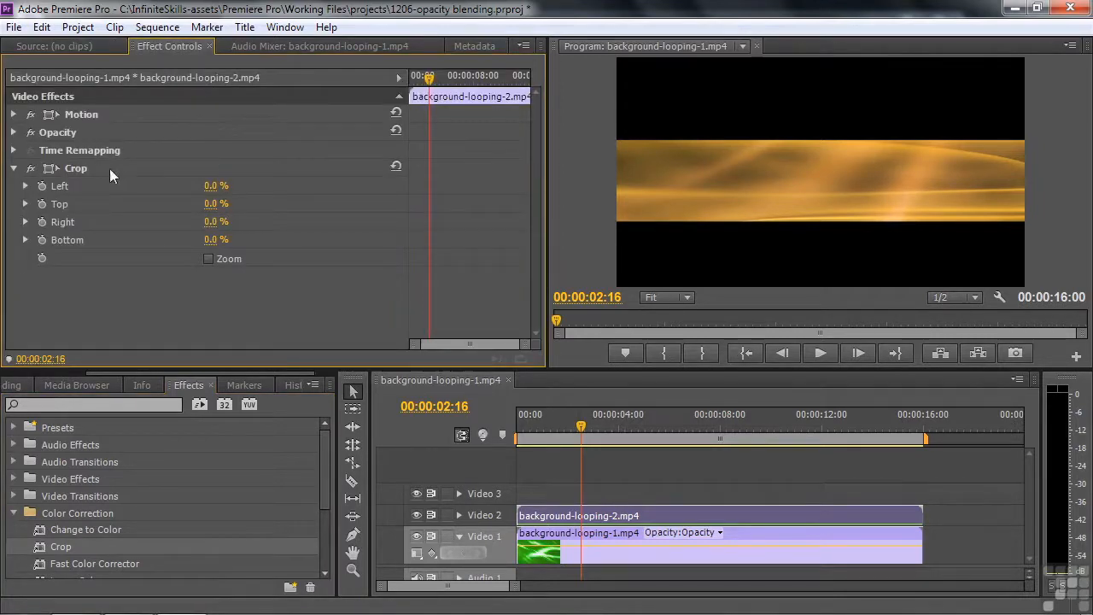
{"action": "left_click", "coordinate": [57, 165]}
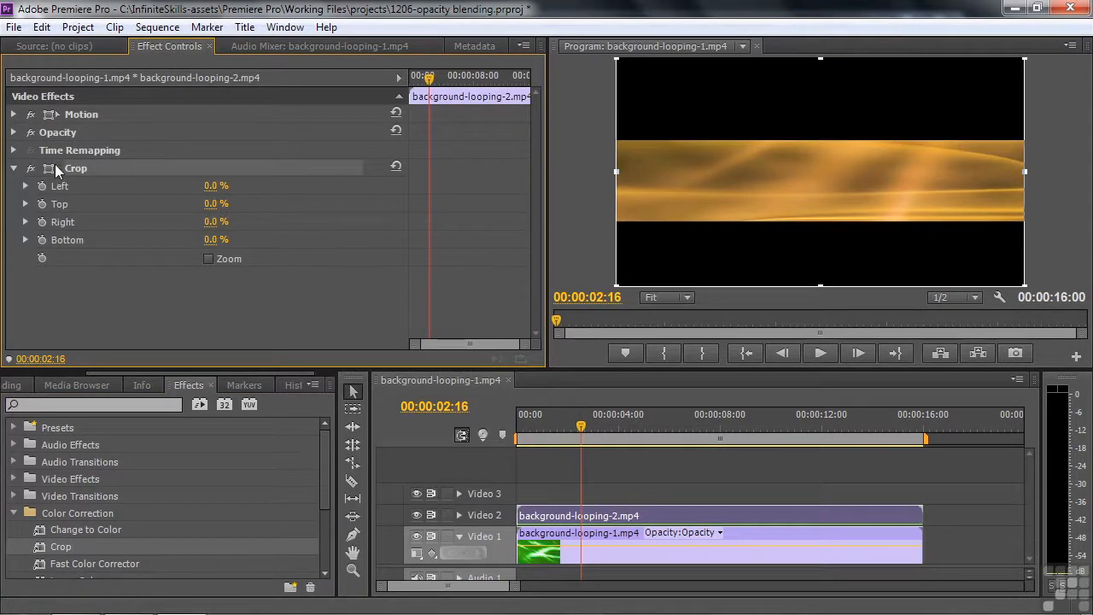
{"action": "left_click_drag", "start_coordinate": [820, 61], "coordinate": [817, 142]}
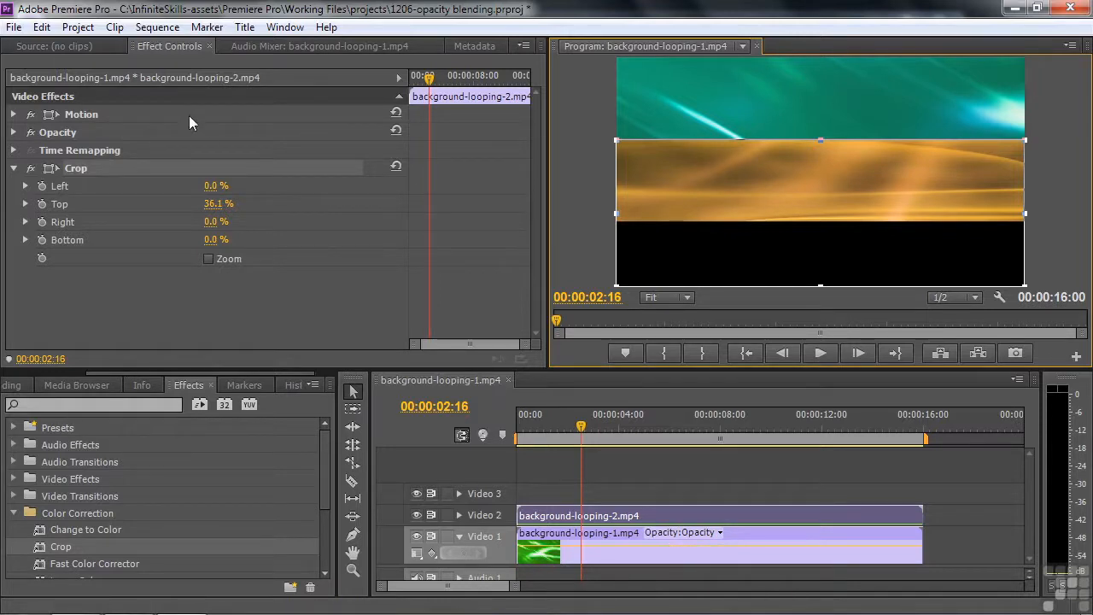
Step: Expand the Opacity settings of background-looping-2.mp4, try 54 % opacity and return it to 100 %
{"action": "left_click", "coordinate": [14, 170]}
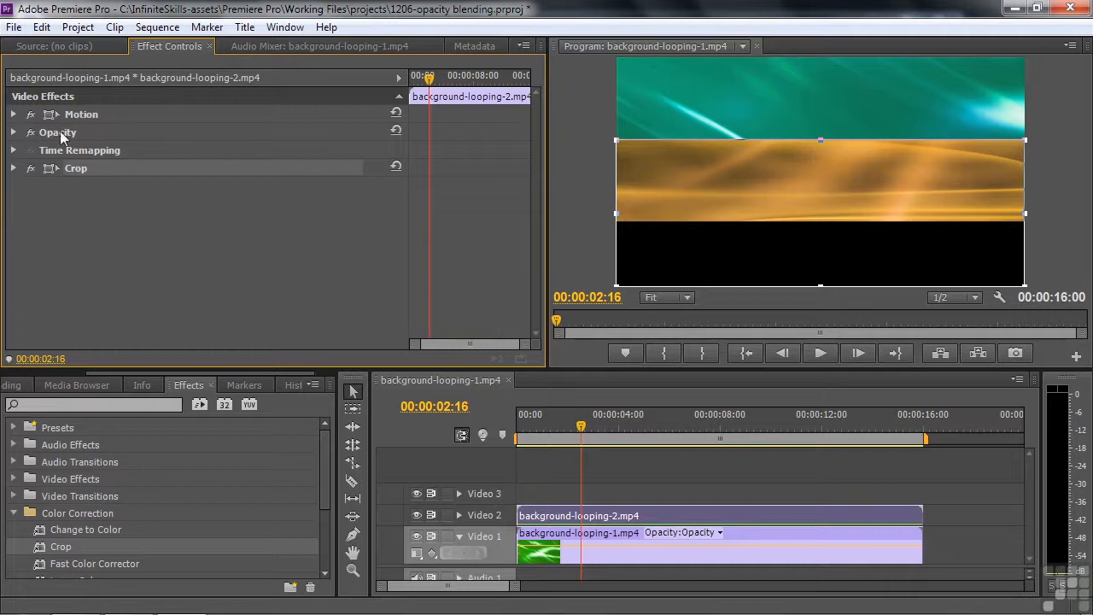
{"action": "left_click", "coordinate": [14, 133]}
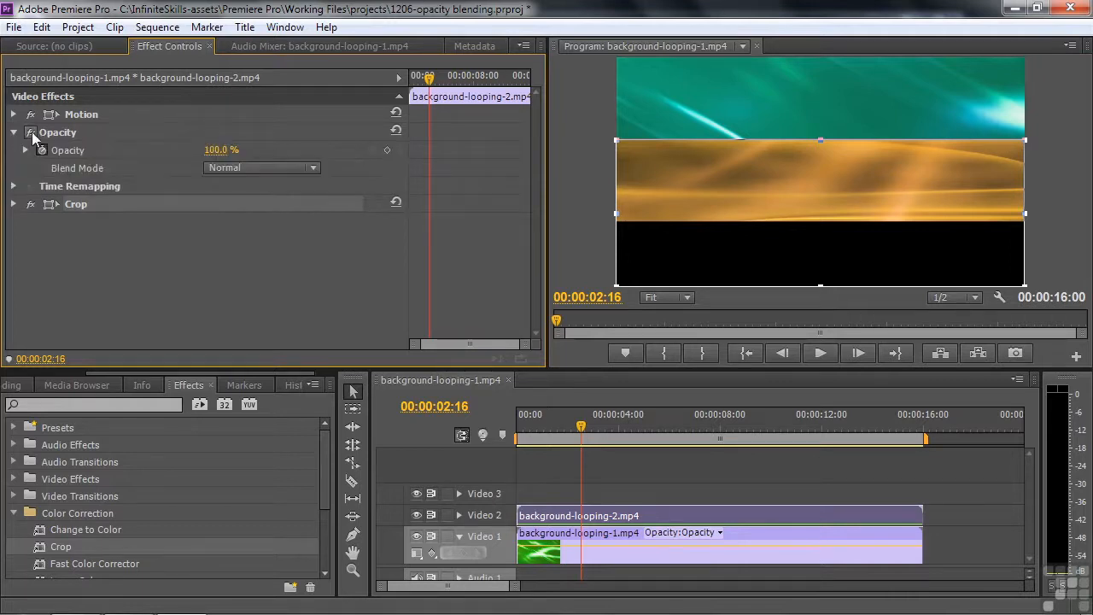
{"action": "left_click", "coordinate": [221, 149]}
{"action": "type", "text": "54"}
{"action": "key", "text": "Return"}
{"action": "left_click_drag", "start_coordinate": [219, 149], "coordinate": [252, 150]}
Step: Try the Darken, Multiply, Color Burn, Linear Burn and Darker Color blend modes in turn on background-looping-2.mp4
{"action": "left_click", "coordinate": [315, 168]}
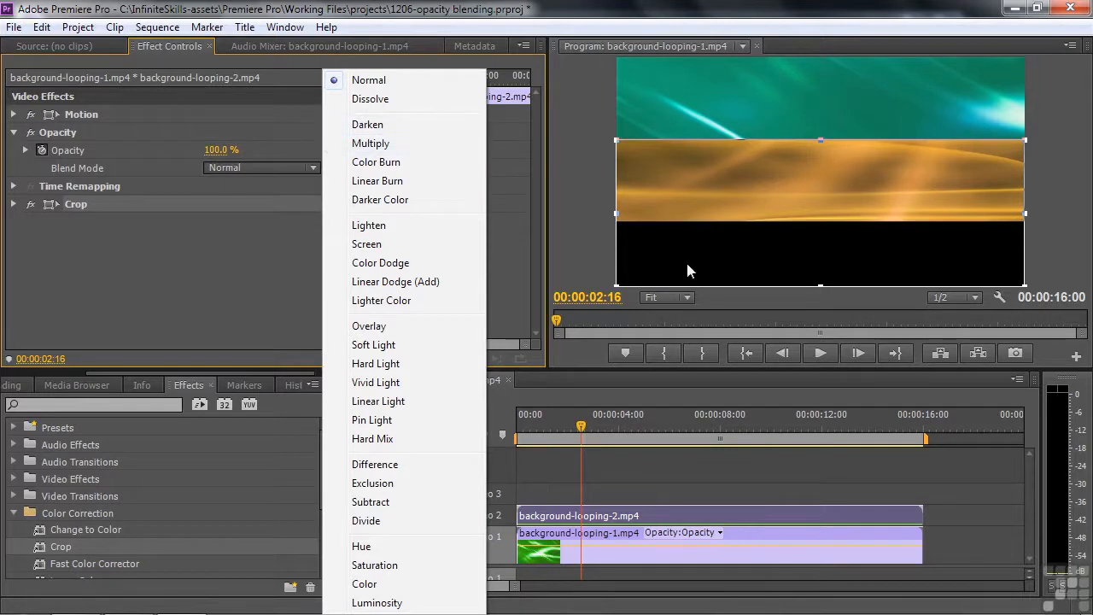
{"action": "left_click", "coordinate": [373, 126]}
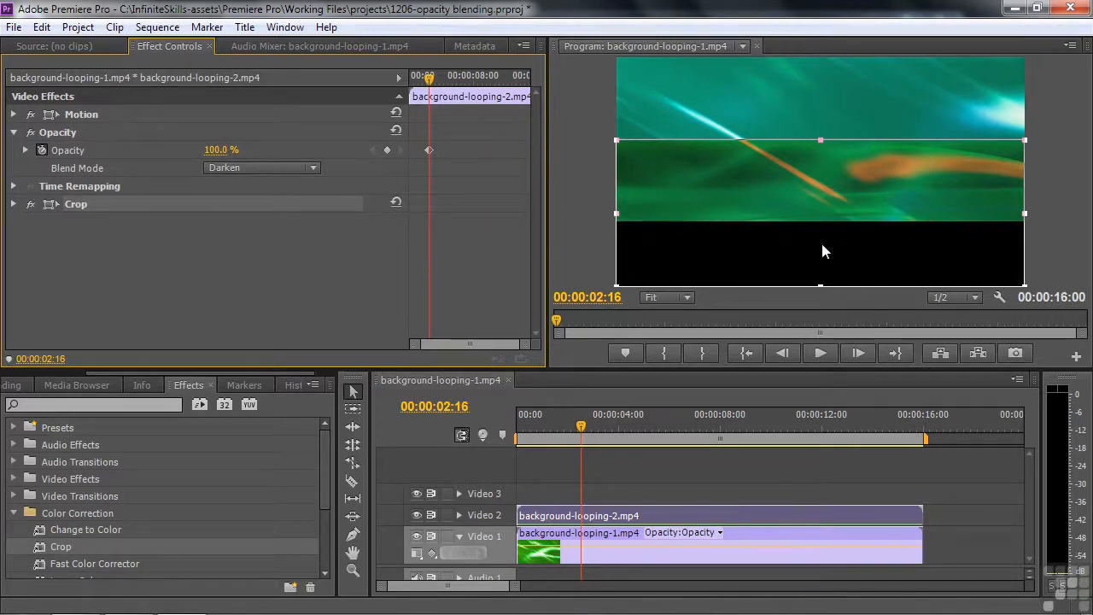
{"action": "left_click", "coordinate": [311, 168]}
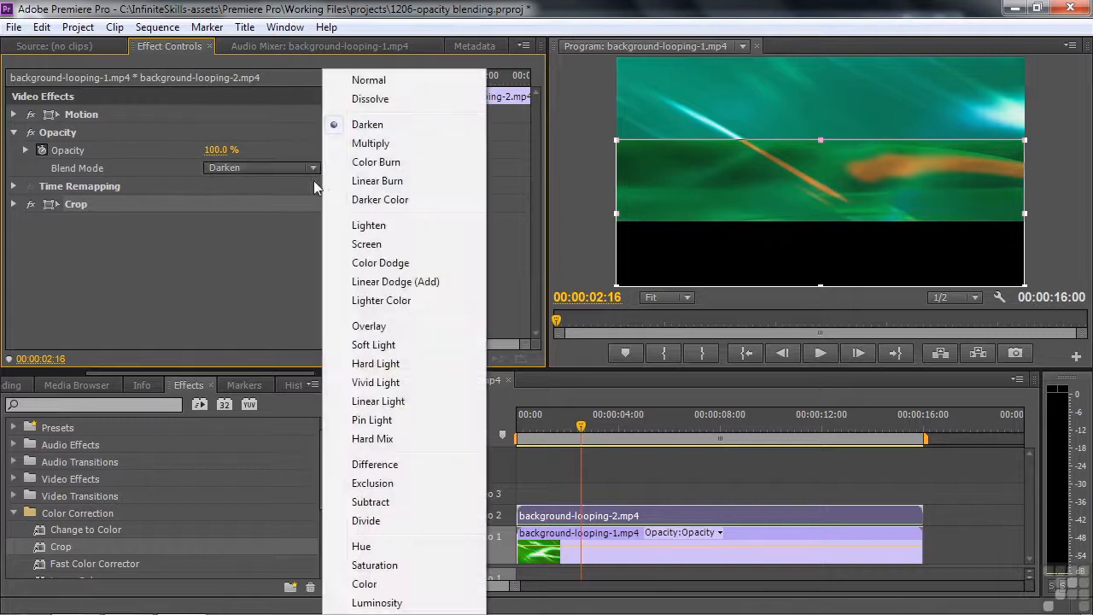
{"action": "left_click", "coordinate": [370, 149]}
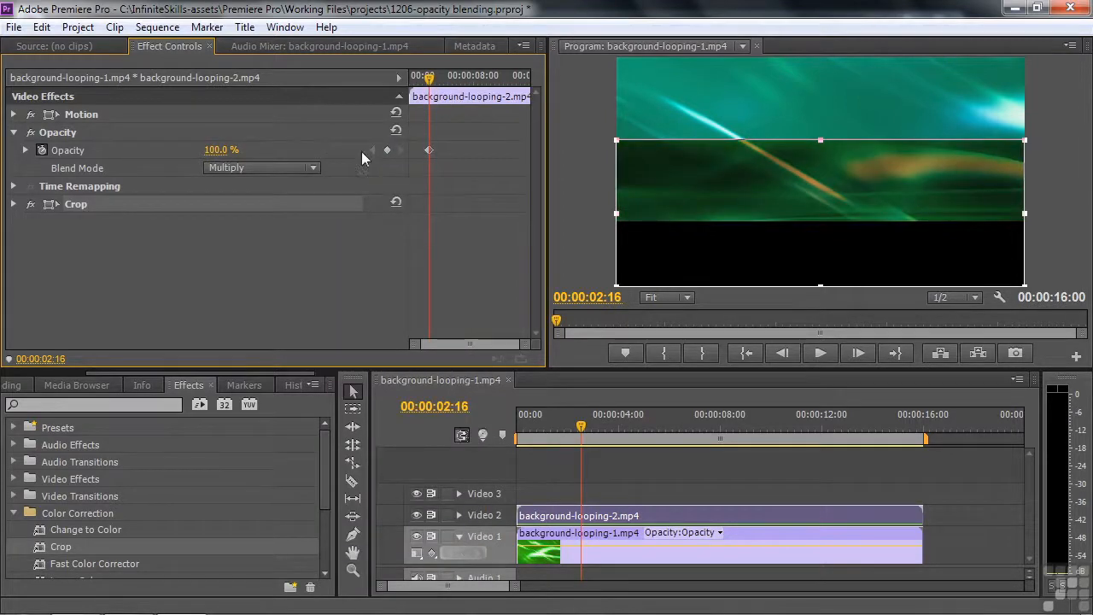
{"action": "left_click", "coordinate": [315, 169]}
{"action": "left_click", "coordinate": [366, 166]}
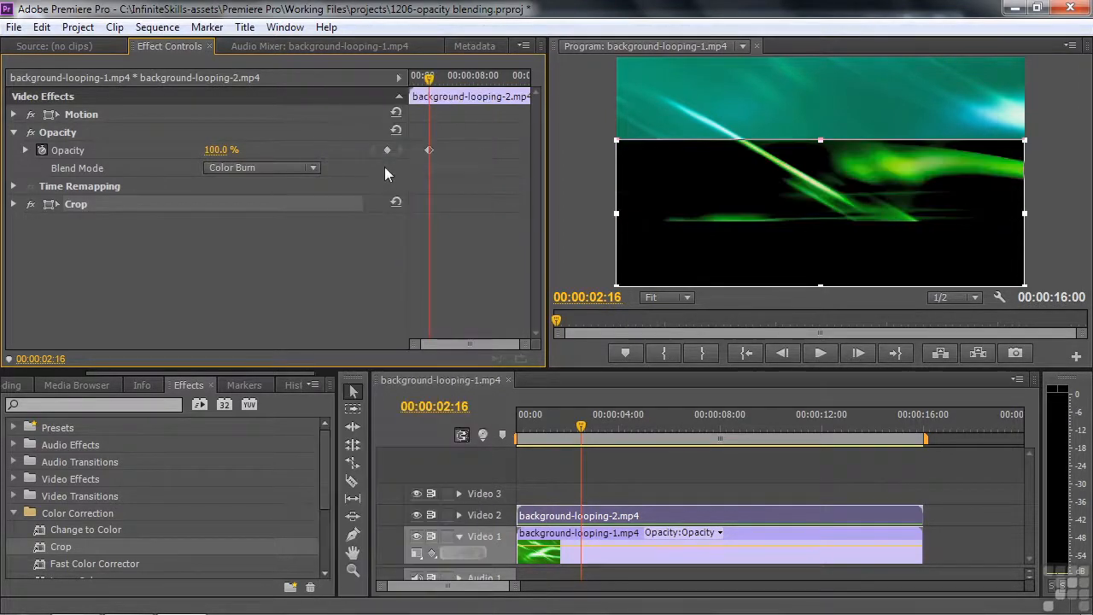
{"action": "left_click", "coordinate": [319, 169]}
{"action": "left_click", "coordinate": [364, 181]}
{"action": "left_click", "coordinate": [320, 167]}
{"action": "left_click", "coordinate": [351, 200]}
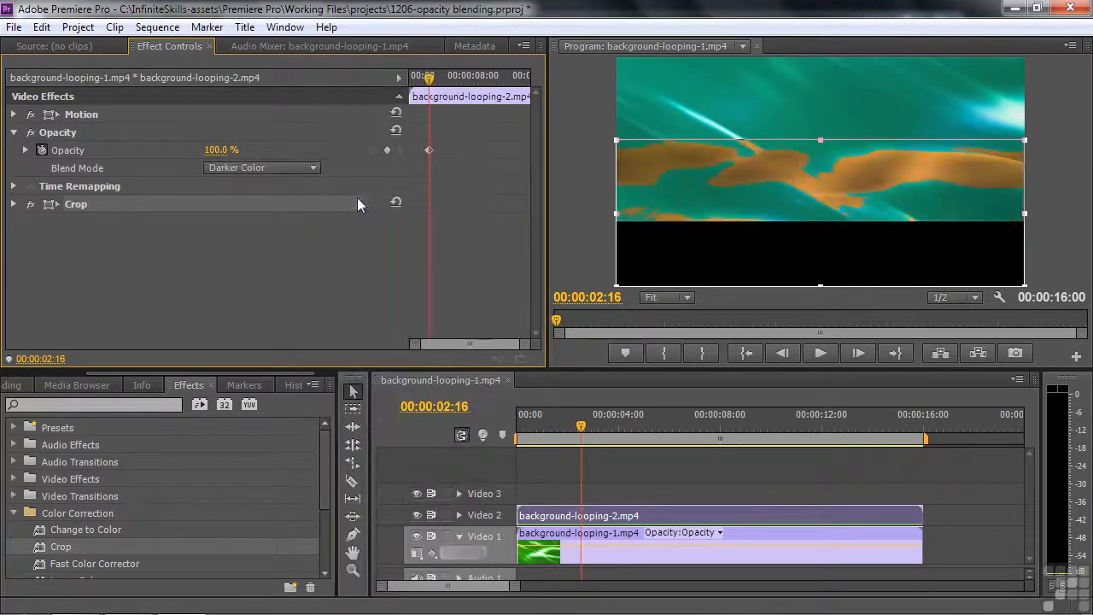
Step: Step background-looping-2.mp4 through the Lighten, Screen, Color Dodge, Linear Dodge (Add) and Lighter Color blend modes, moving the playhead to 00:00:02:02
{"action": "left_click", "coordinate": [315, 169]}
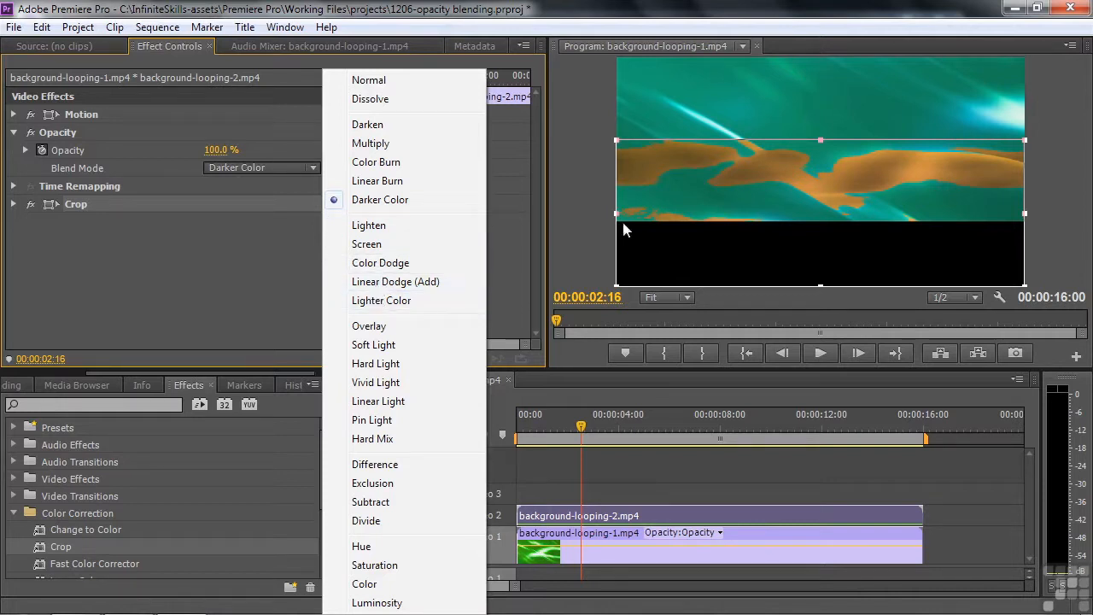
{"action": "left_click", "coordinate": [366, 225]}
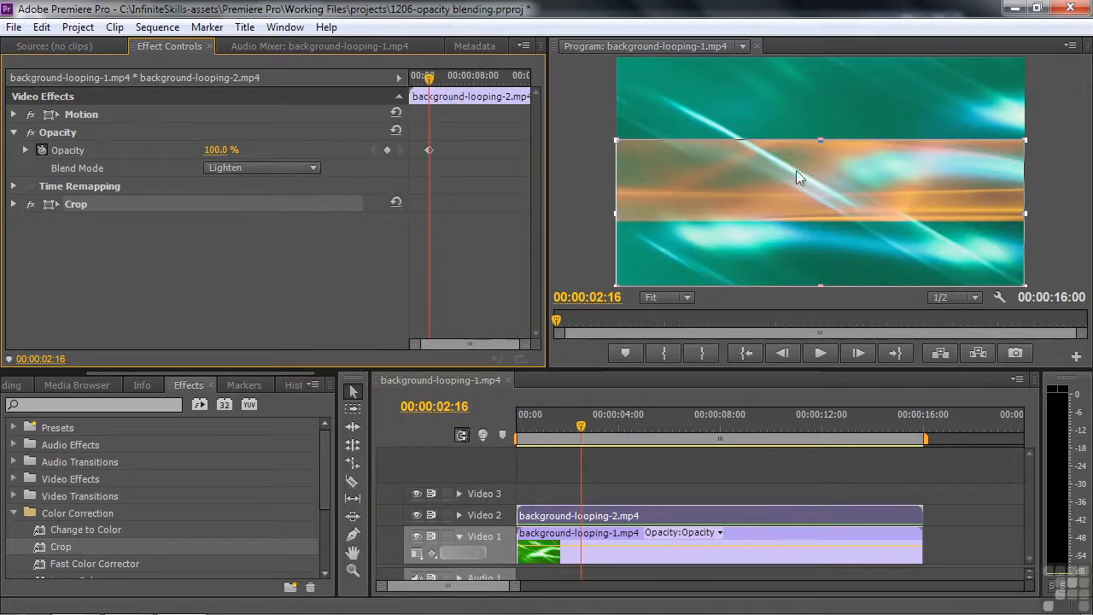
{"action": "mouse_move", "coordinate": [585, 426]}
{"action": "left_mouse_down"}
{"action": "mouse_move", "coordinate": [546, 427]}
{"action": "mouse_move", "coordinate": [571, 427]}
{"action": "left_mouse_up"}
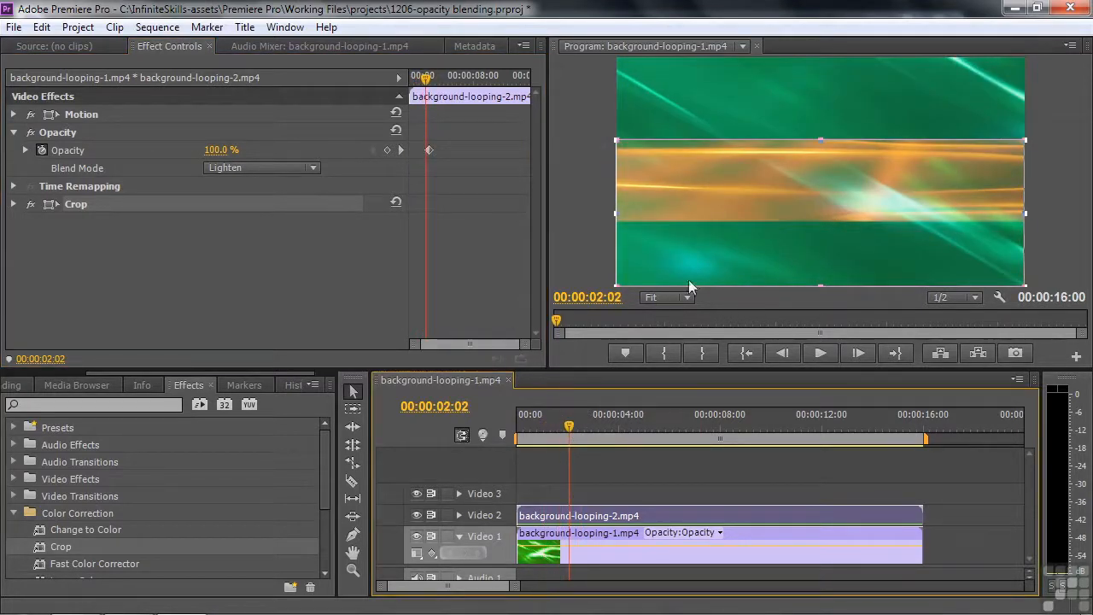
{"action": "left_click", "coordinate": [319, 168]}
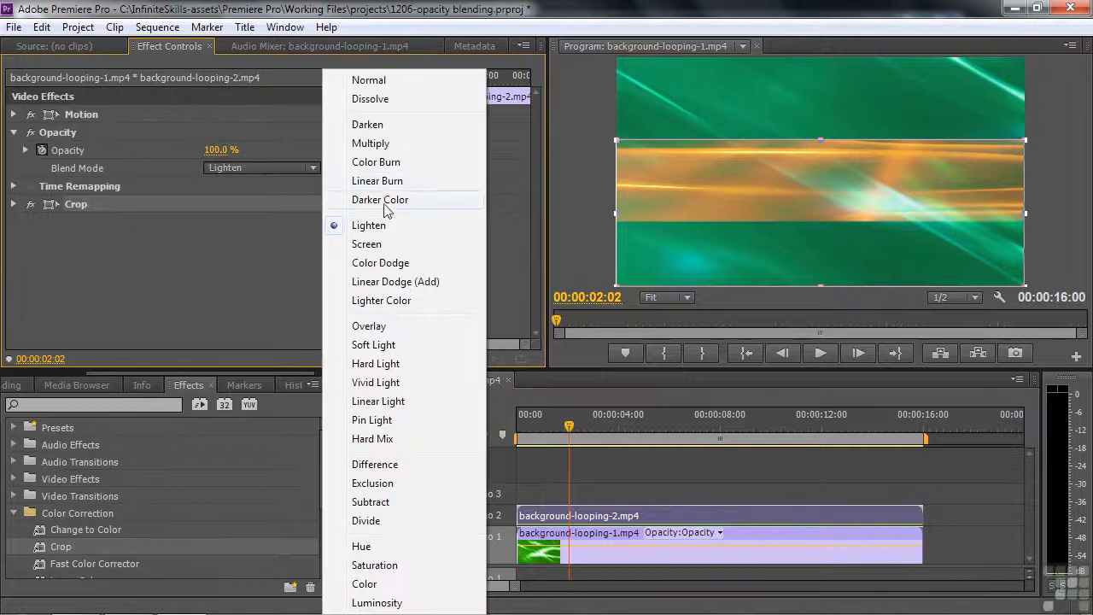
{"action": "left_click", "coordinate": [383, 244]}
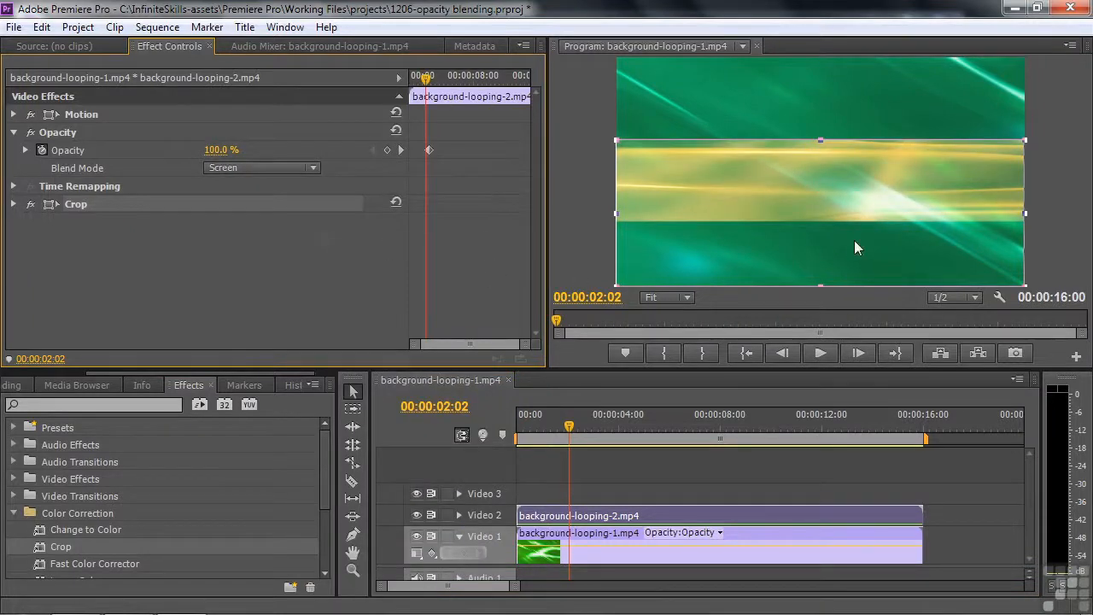
{"action": "left_click", "coordinate": [313, 167]}
{"action": "left_click", "coordinate": [370, 262]}
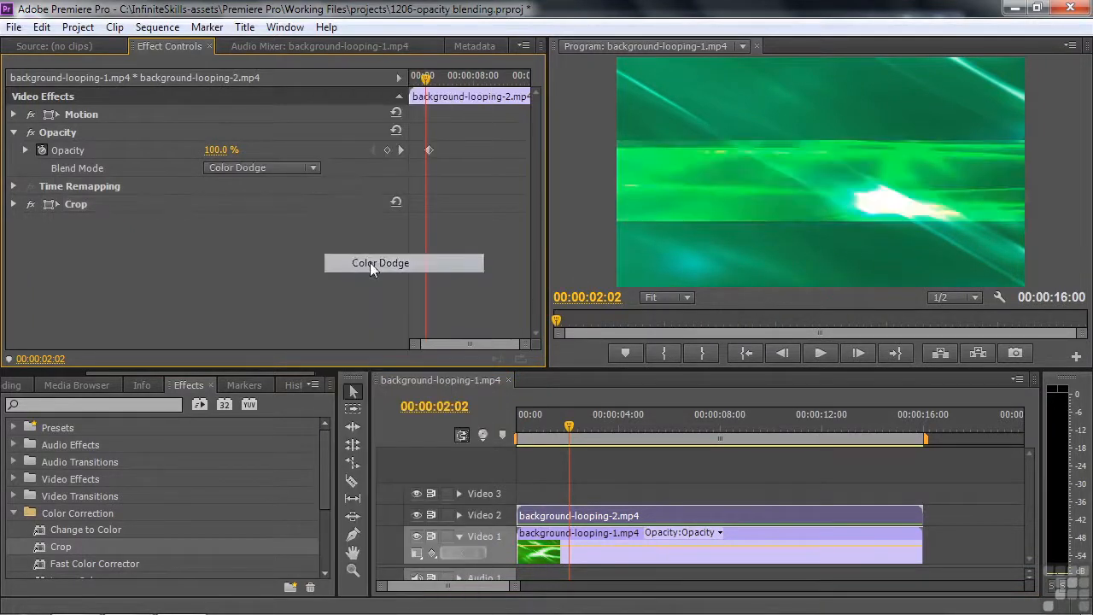
{"action": "left_click", "coordinate": [314, 167]}
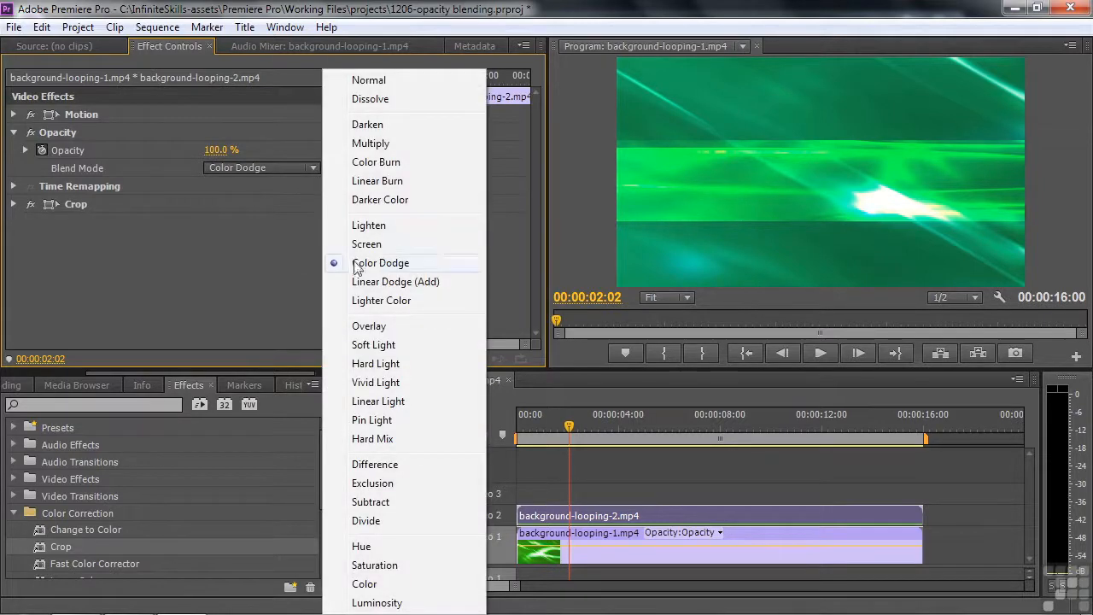
{"action": "left_click", "coordinate": [365, 283]}
{"action": "left_click", "coordinate": [315, 167]}
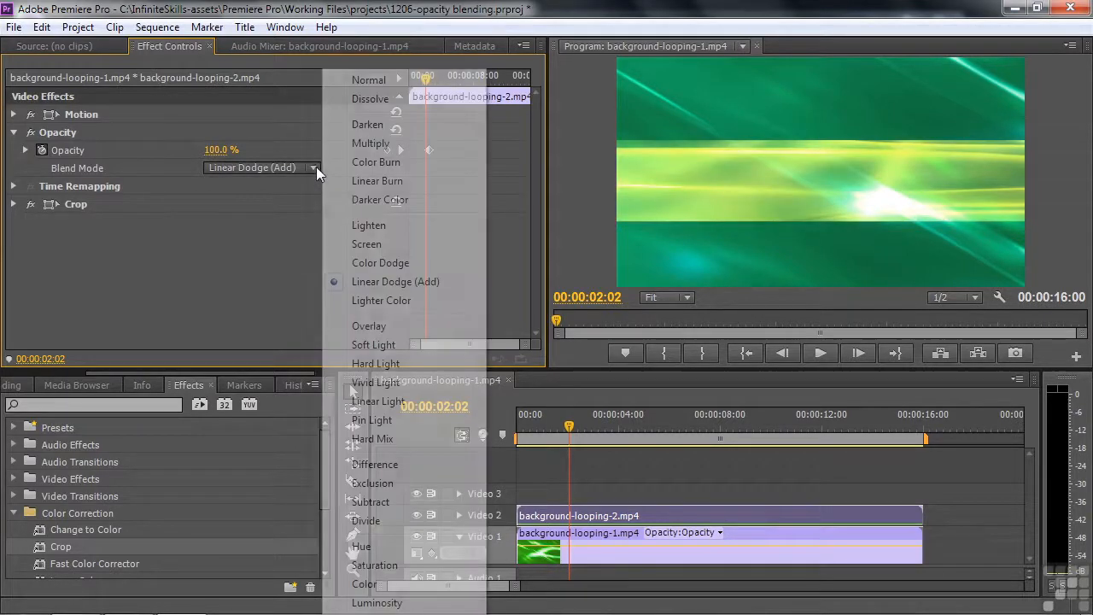
{"action": "left_click", "coordinate": [357, 301]}
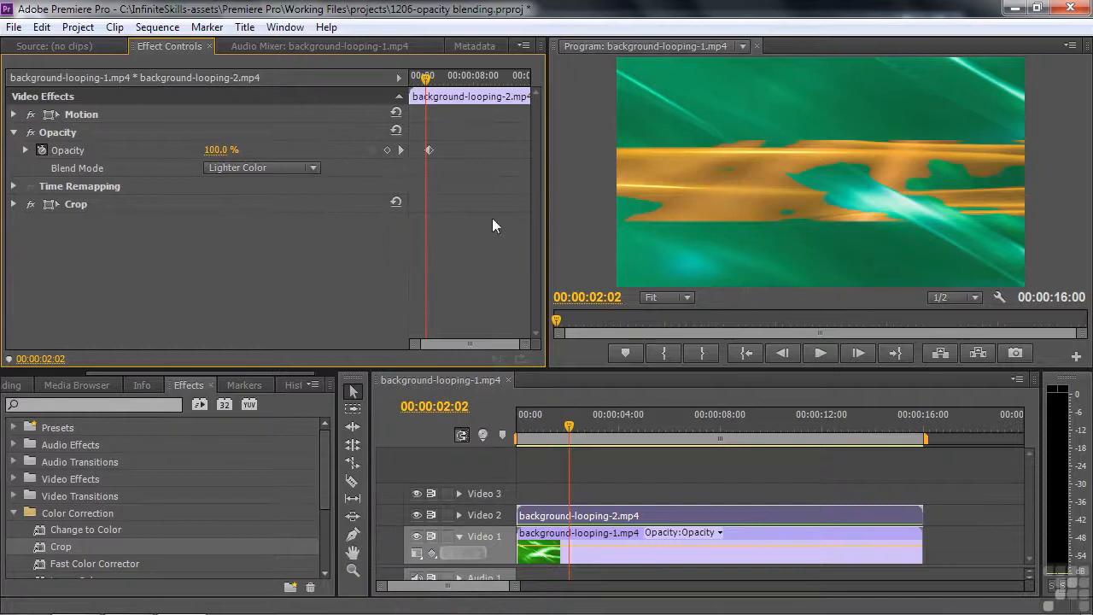
Step: Try the Overlay, Soft Light, Hard Light, Vivid Light and Linear Light blend modes in turn on background-looping-2.mp4
{"action": "left_click", "coordinate": [314, 167]}
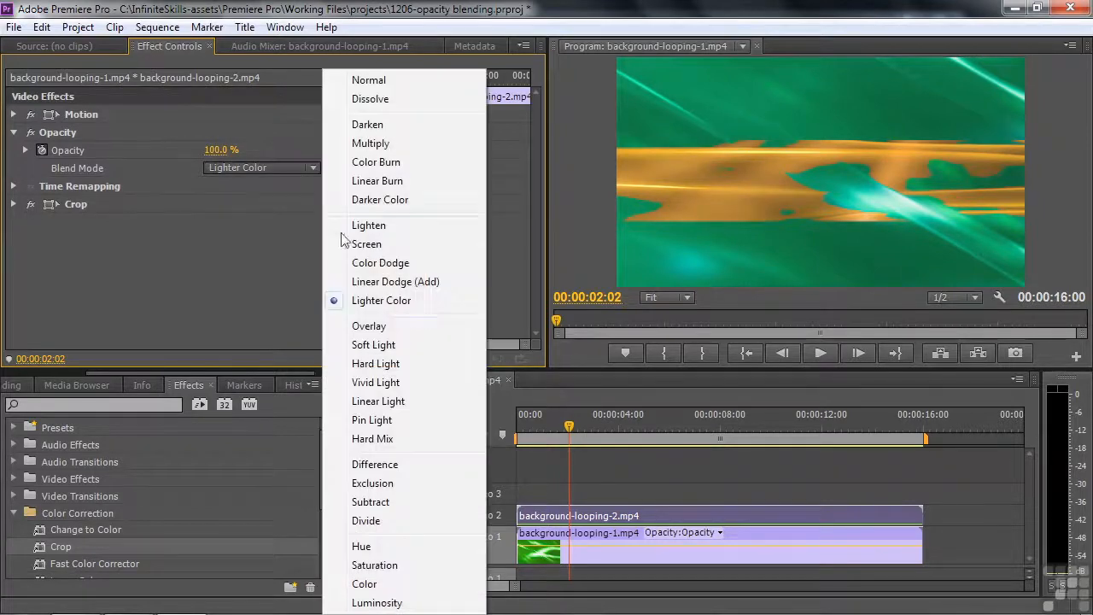
{"action": "left_click", "coordinate": [369, 327]}
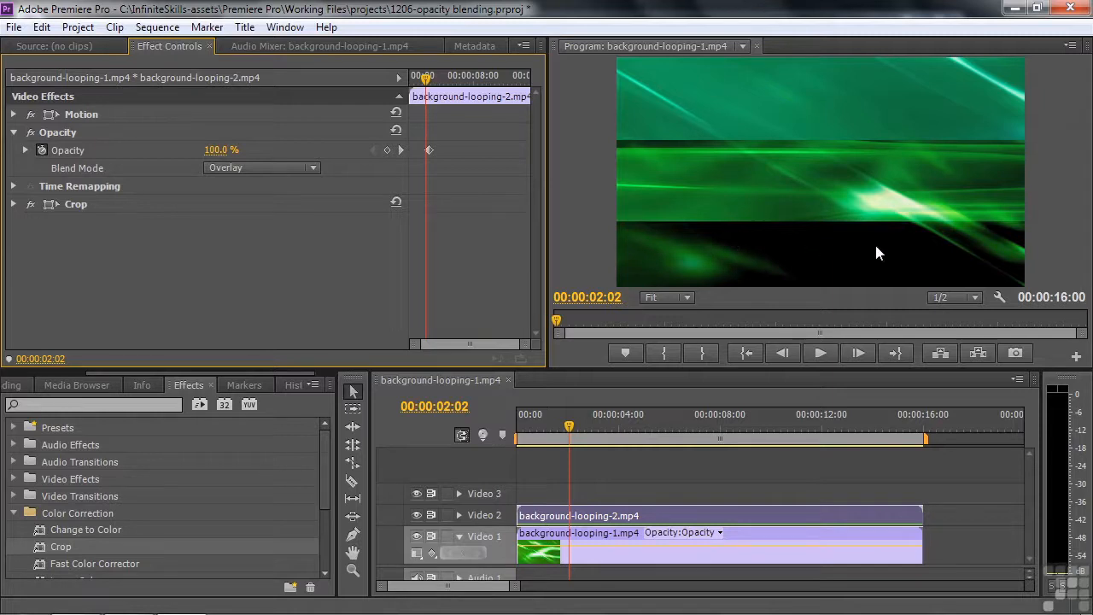
{"action": "left_click", "coordinate": [315, 167]}
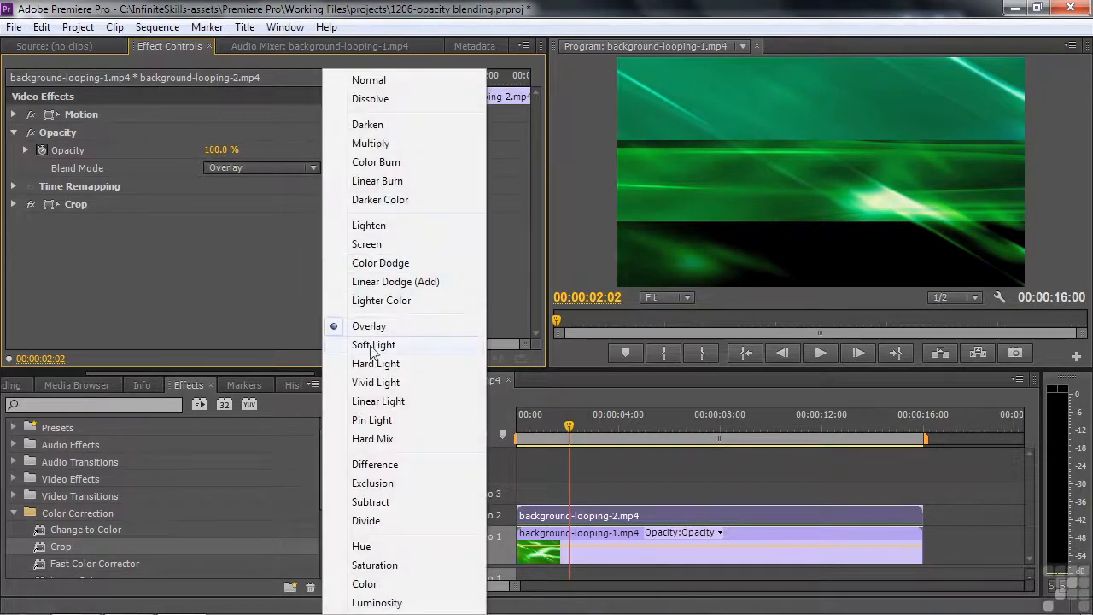
{"action": "left_click", "coordinate": [376, 357]}
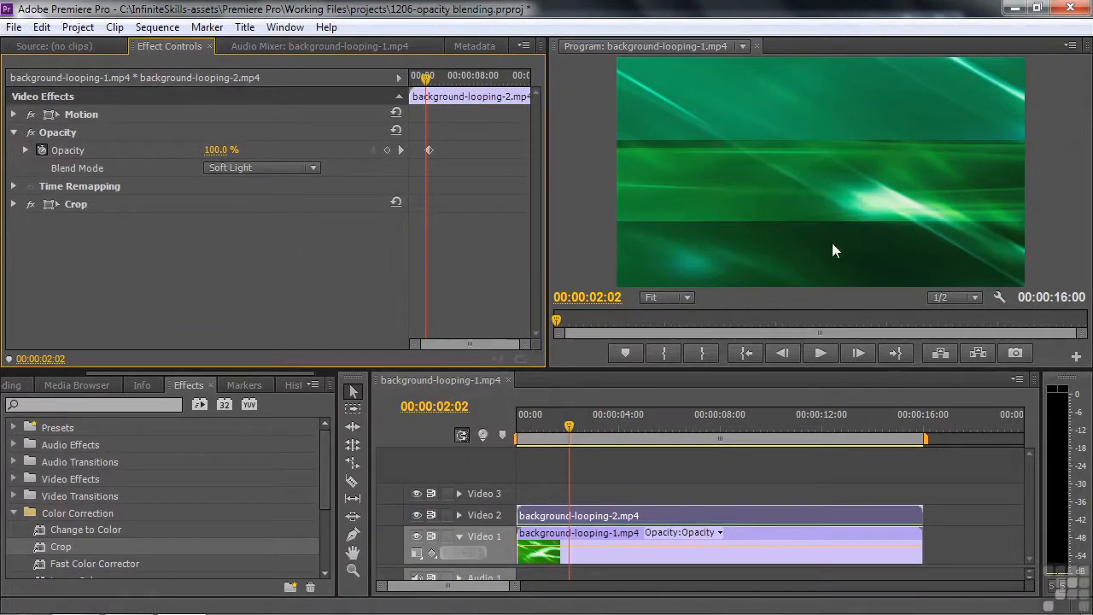
{"action": "left_click", "coordinate": [315, 167]}
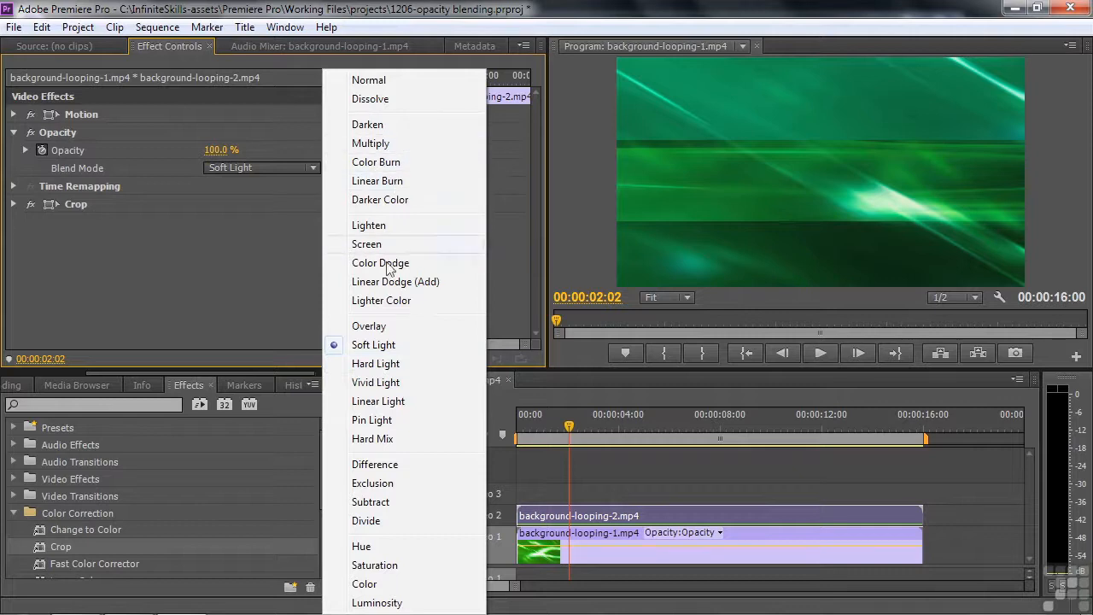
{"action": "left_click", "coordinate": [378, 364]}
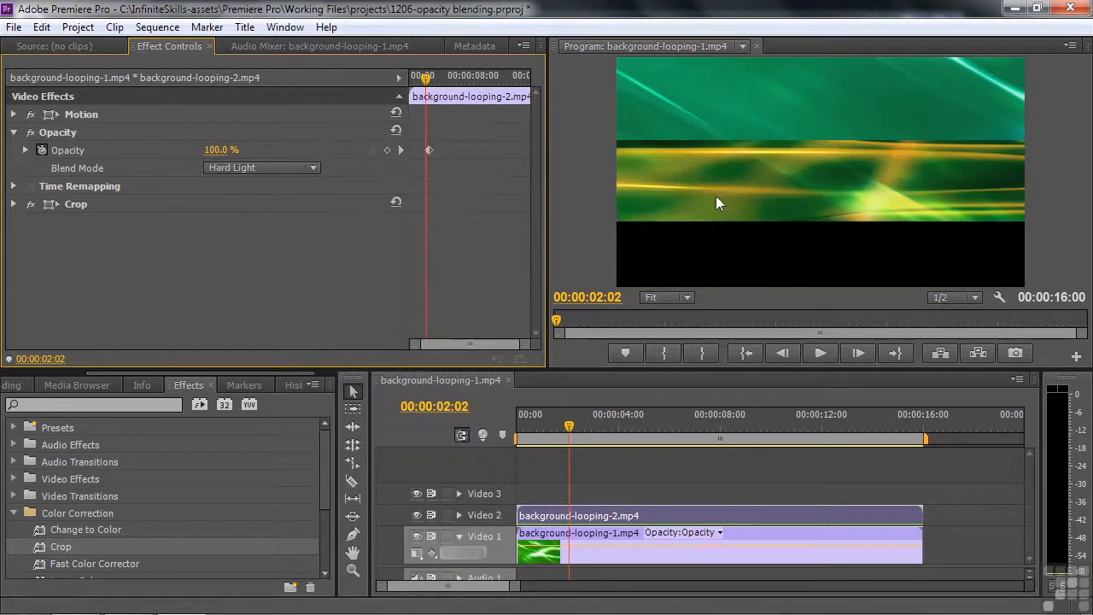
{"action": "left_click", "coordinate": [319, 168]}
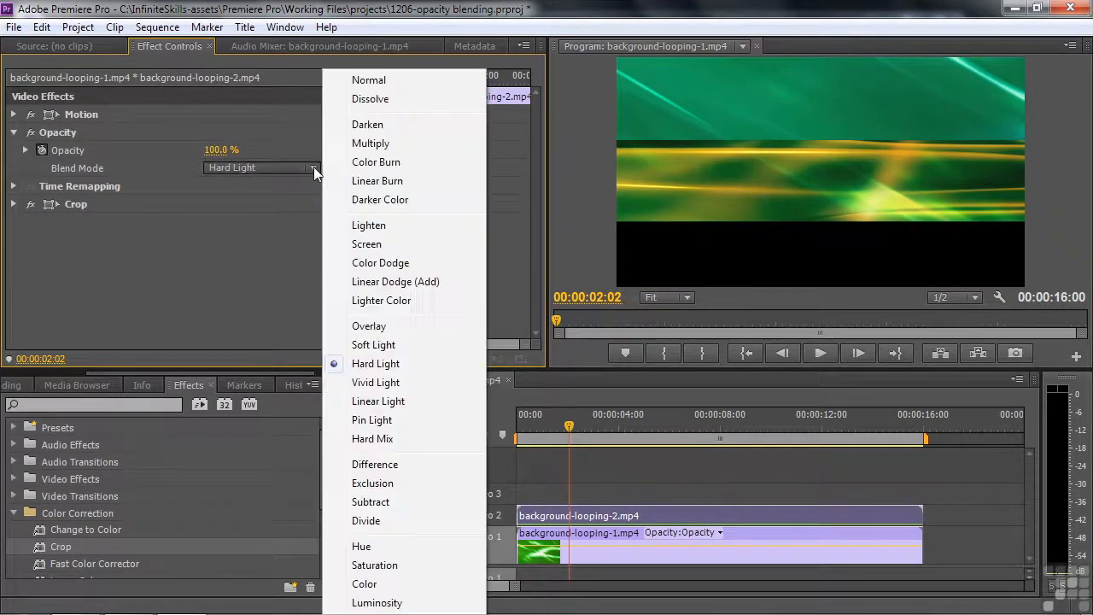
{"action": "left_click", "coordinate": [374, 381]}
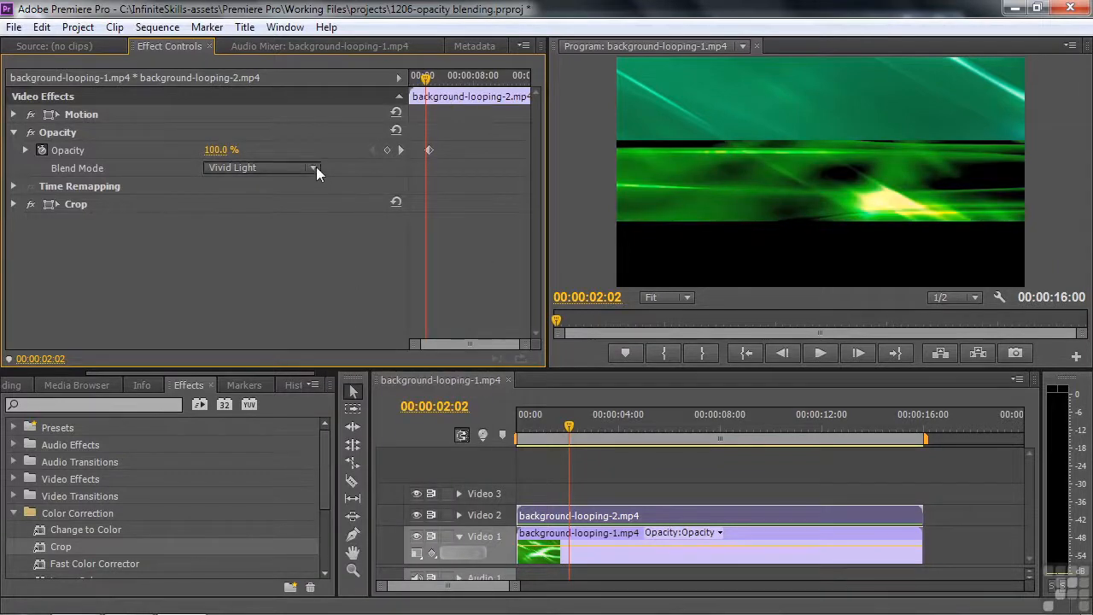
{"action": "left_click", "coordinate": [315, 167]}
{"action": "left_click", "coordinate": [376, 401]}
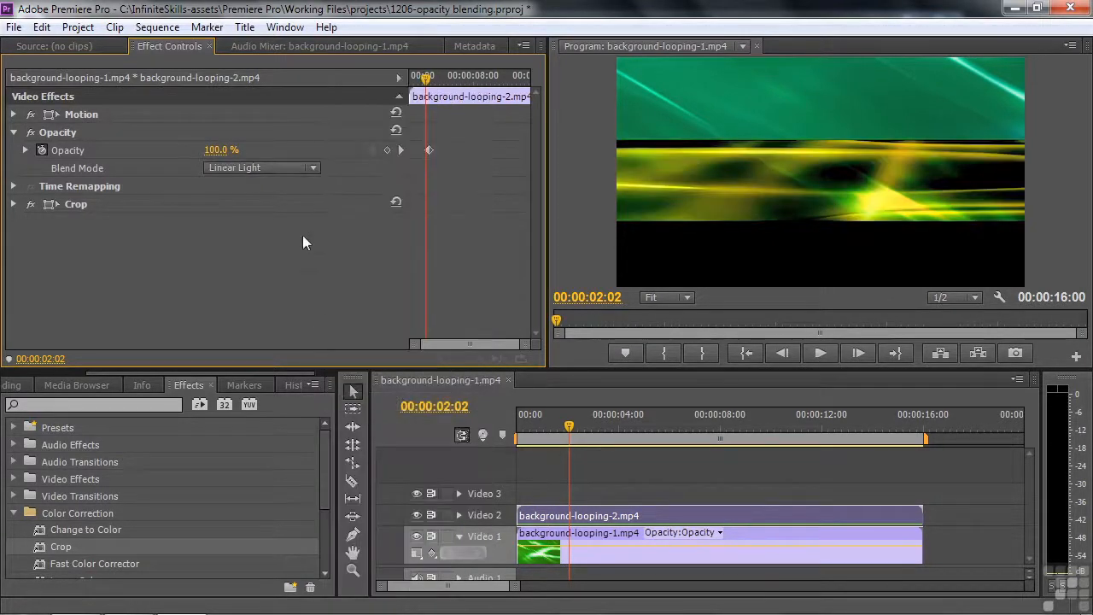
Step: Try the Difference, Exclusion, Subtract and Divide blend modes on background-looping-2.mp4, checking Divide with the playhead at 00:00:01:00
{"action": "left_click", "coordinate": [317, 167]}
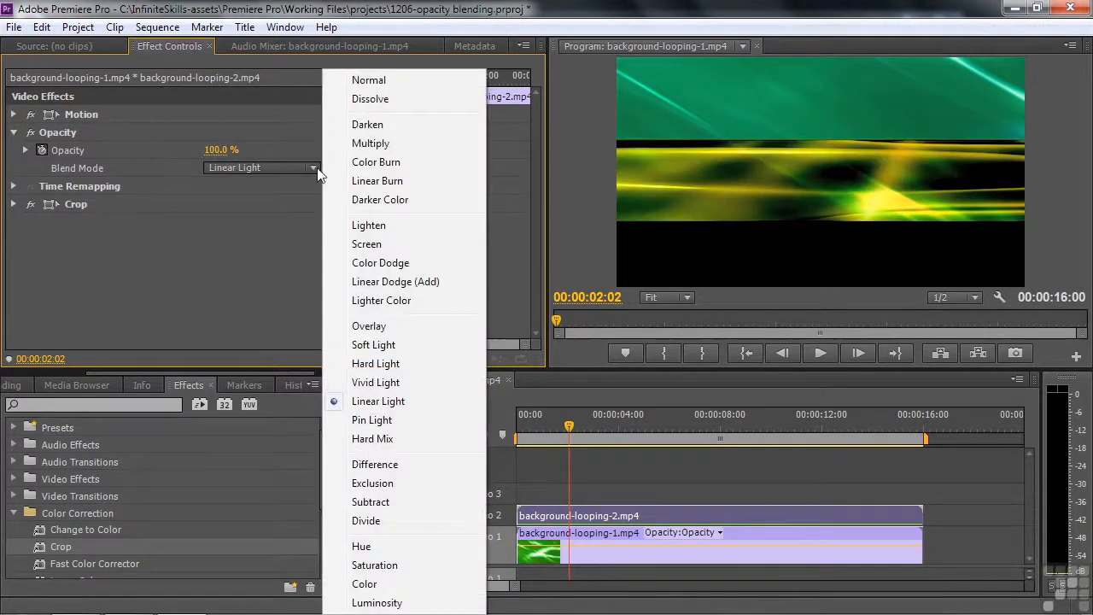
{"action": "left_click", "coordinate": [408, 466]}
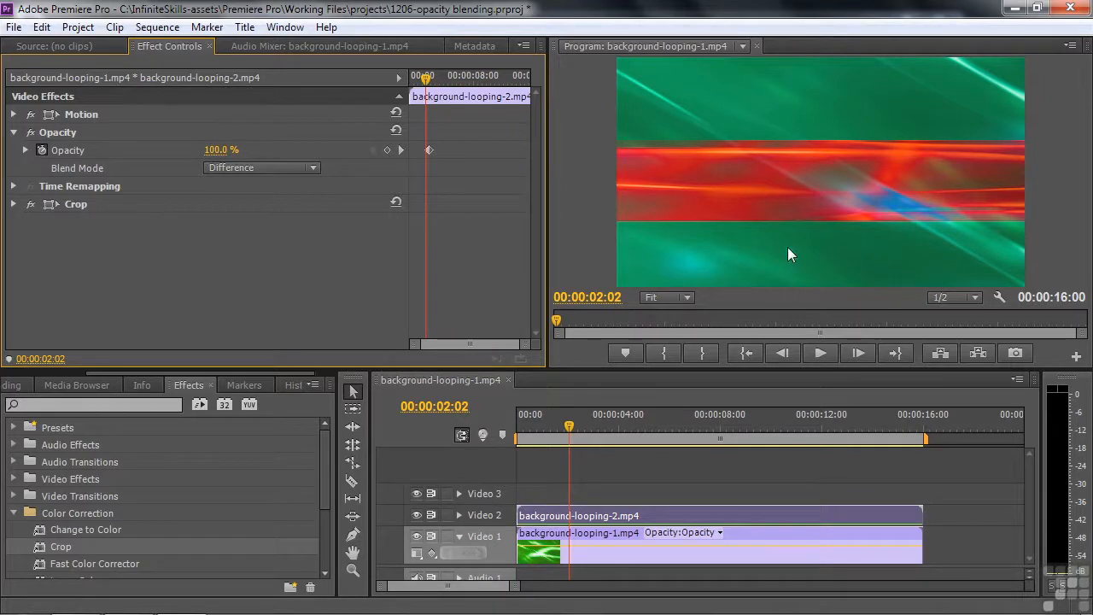
{"action": "left_click", "coordinate": [315, 170]}
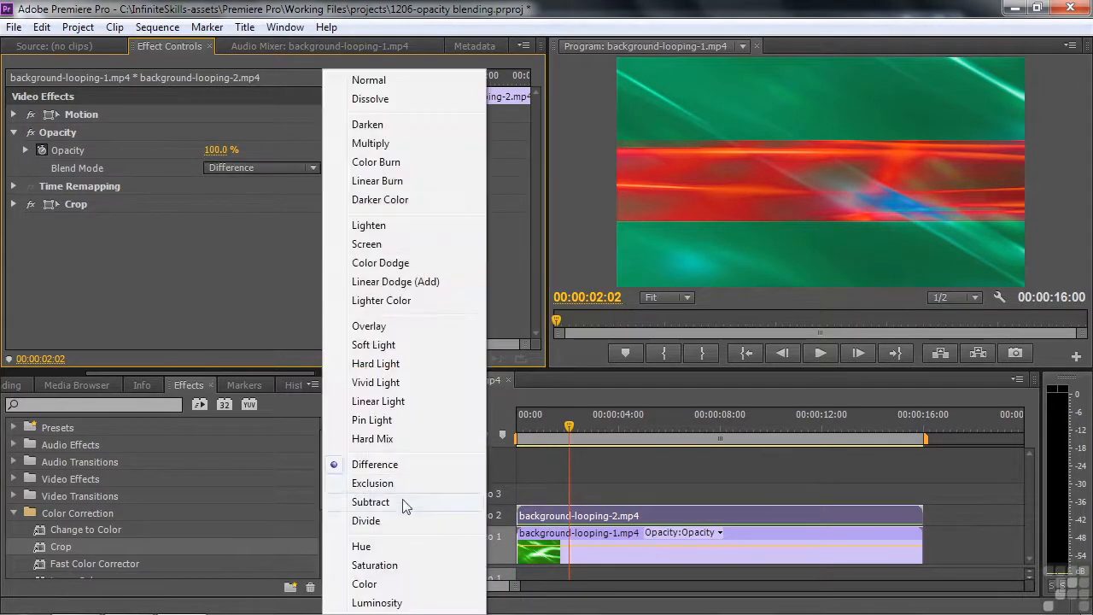
{"action": "left_click", "coordinate": [393, 483]}
{"action": "left_click", "coordinate": [315, 169]}
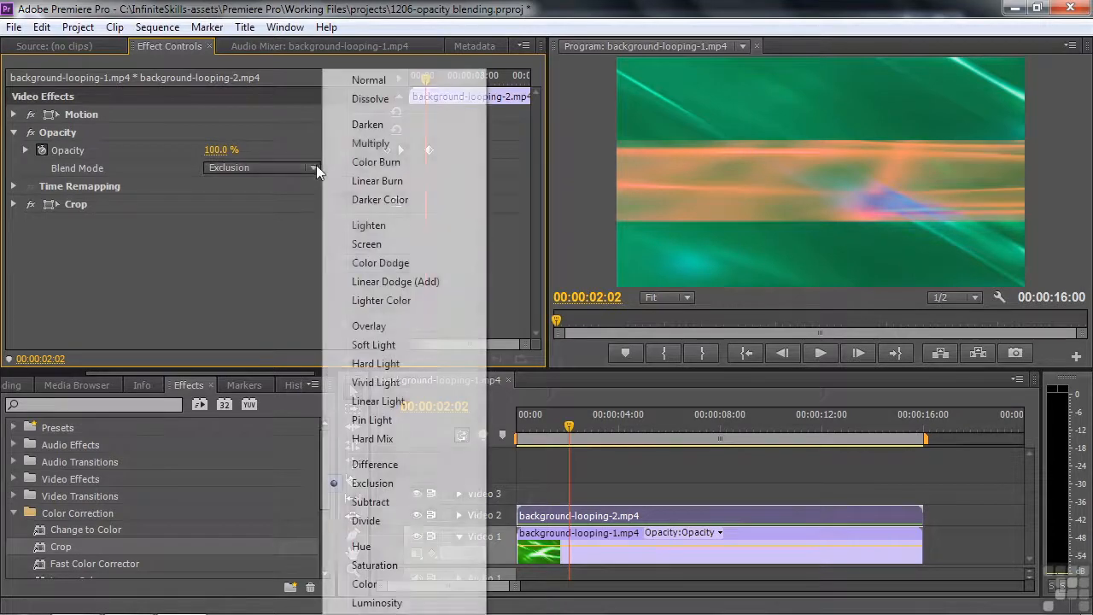
{"action": "left_click", "coordinate": [368, 500]}
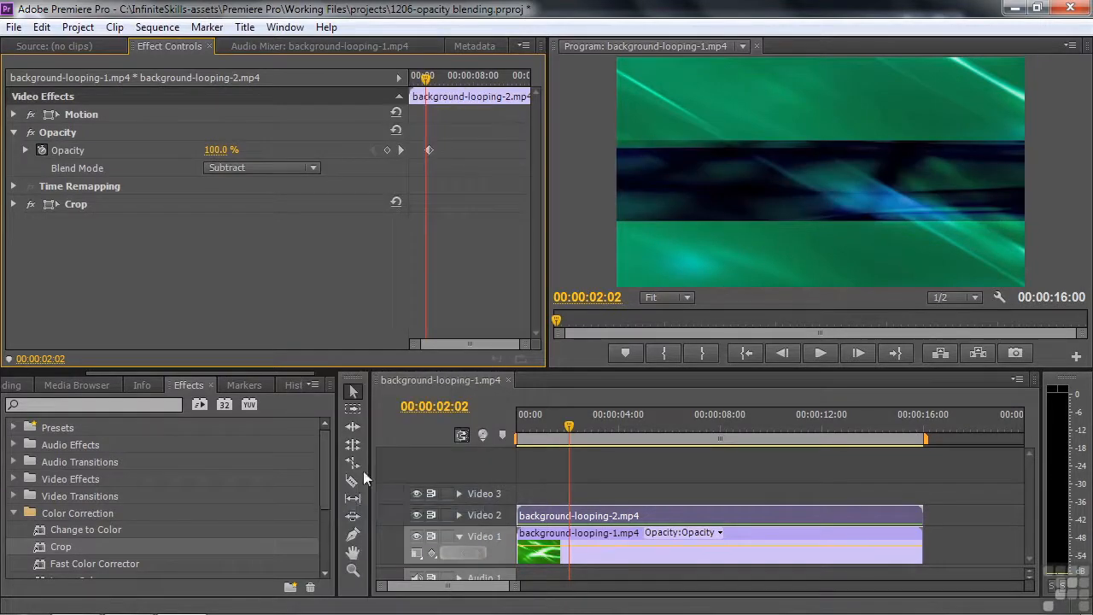
{"action": "left_click", "coordinate": [322, 162]}
{"action": "left_click", "coordinate": [364, 518]}
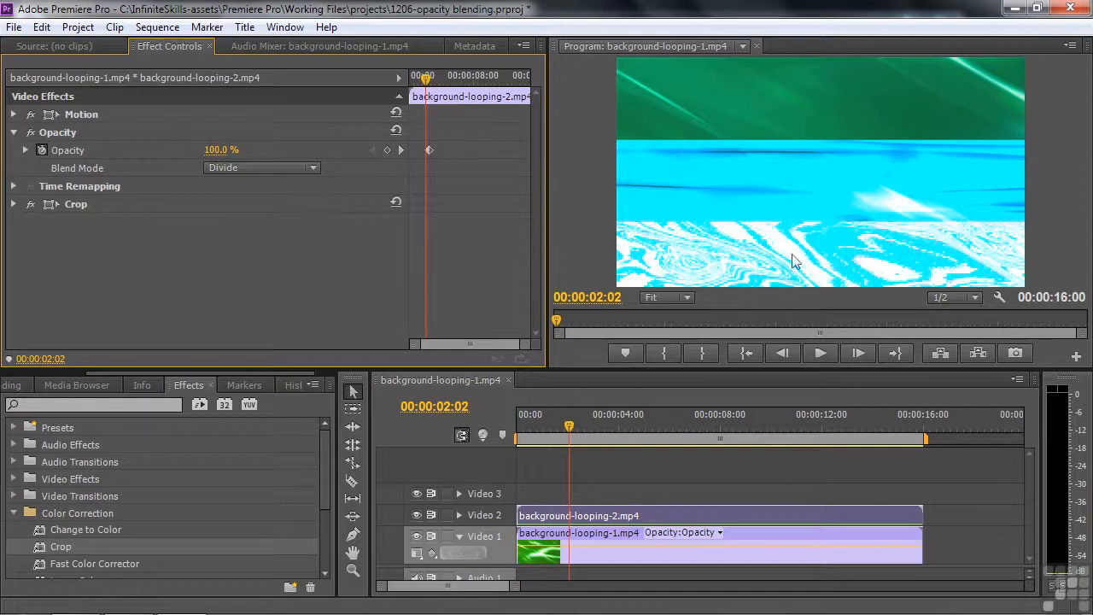
{"action": "left_click_drag", "start_coordinate": [569, 423], "coordinate": [542, 432]}
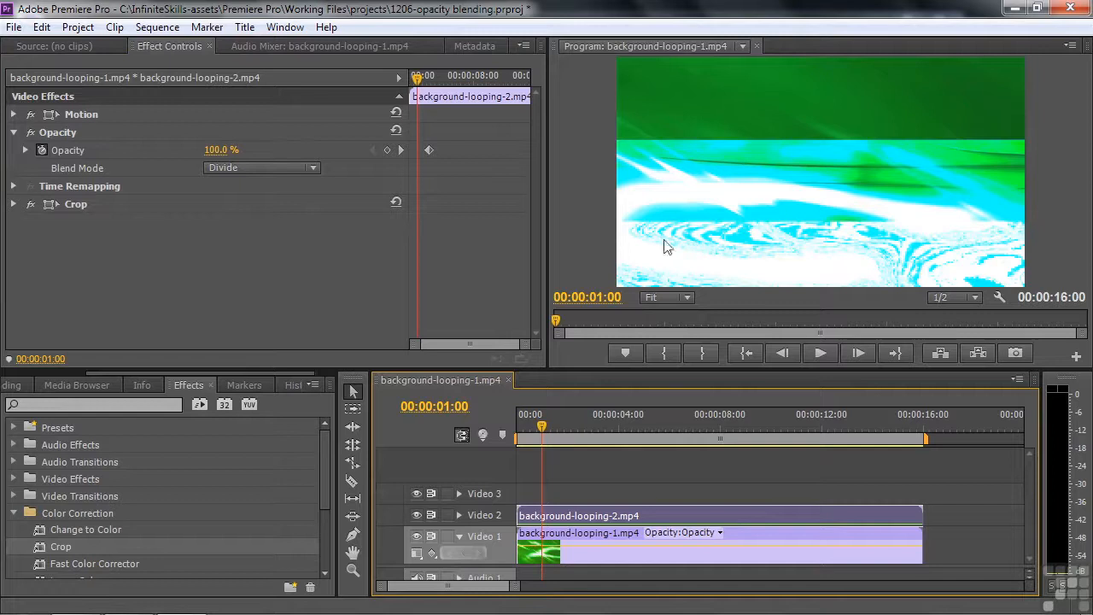
Step: Step background-looping-2.mp4 through the Hue, Saturation, Color and Luminosity blend modes and return it to Normal
{"action": "left_click", "coordinate": [314, 167]}
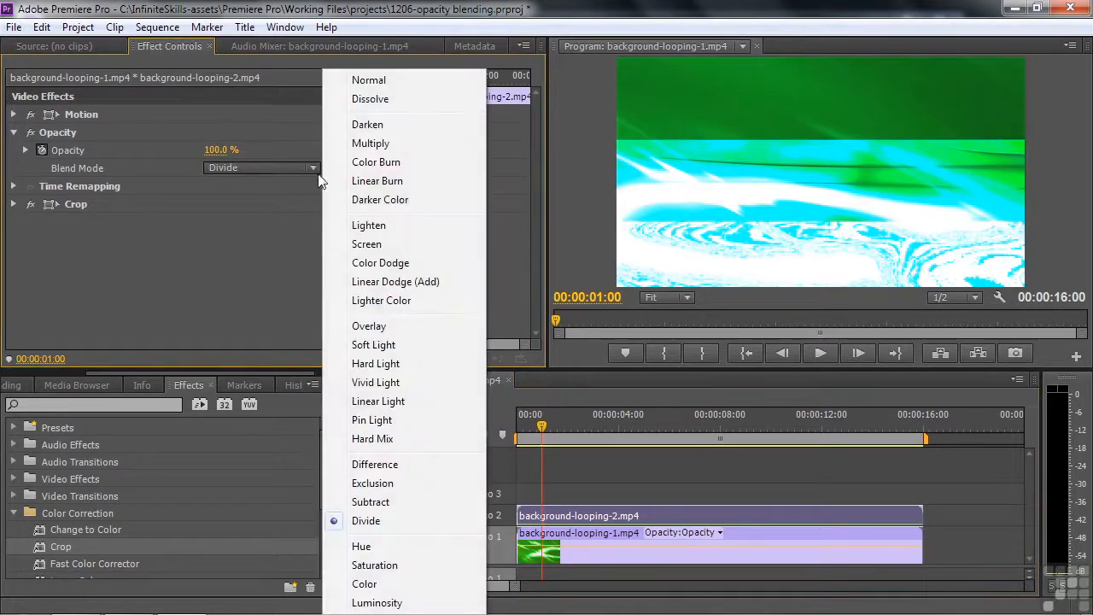
{"action": "left_click", "coordinate": [376, 546]}
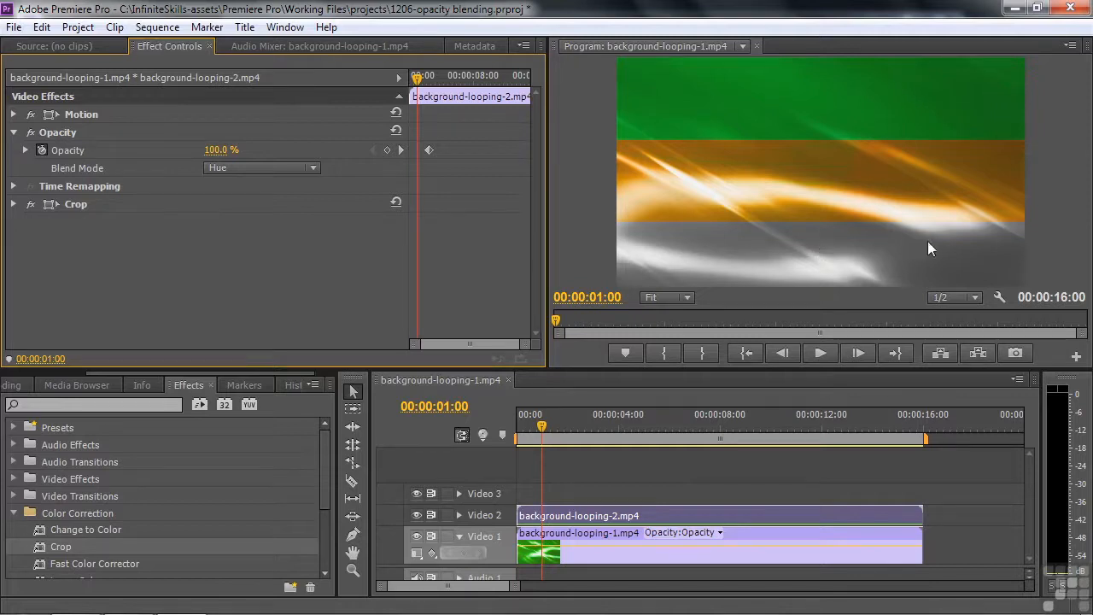
{"action": "left_click", "coordinate": [317, 166]}
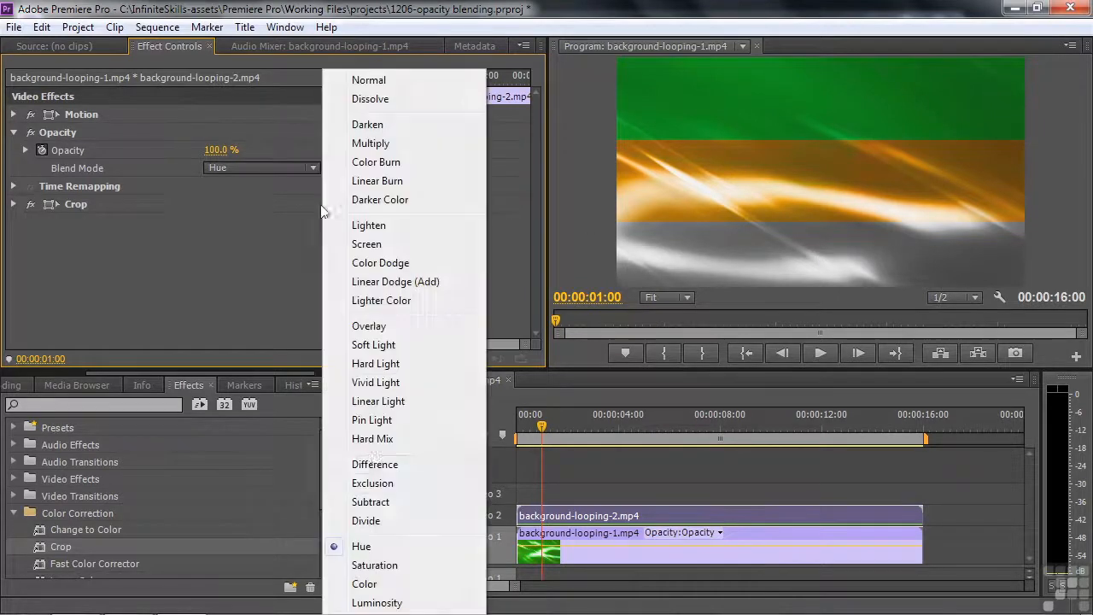
{"action": "left_click", "coordinate": [380, 557]}
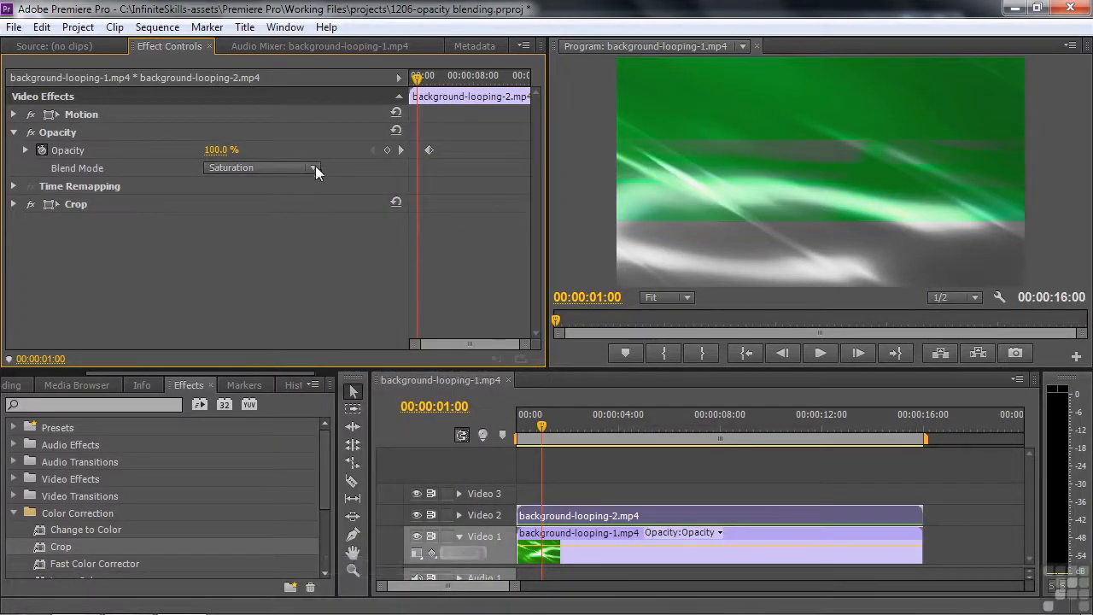
{"action": "left_click", "coordinate": [315, 168]}
{"action": "left_click", "coordinate": [381, 586]}
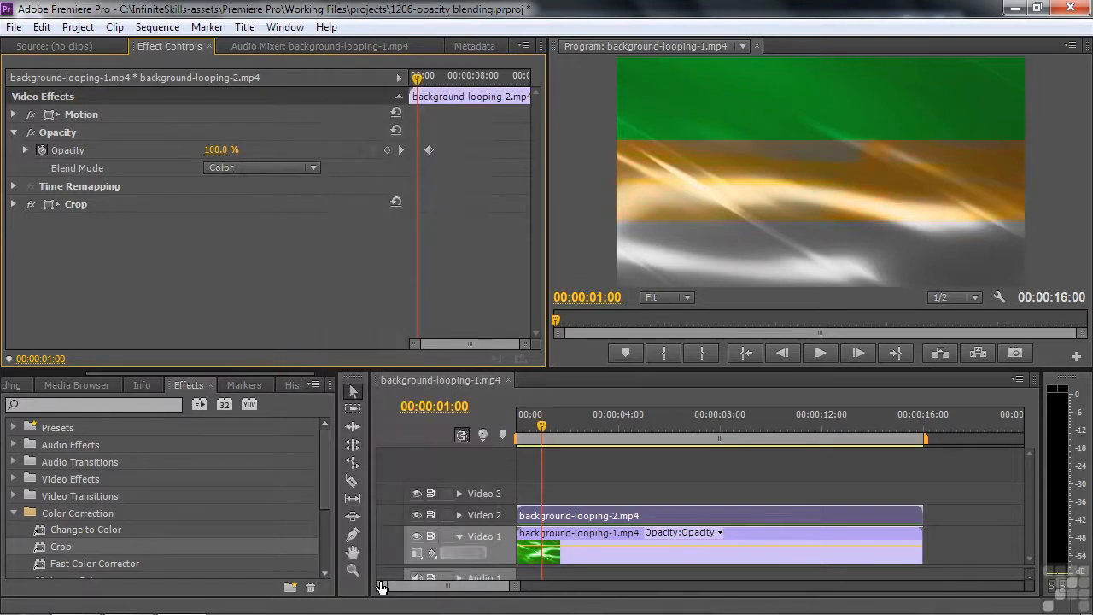
{"action": "left_click", "coordinate": [315, 168]}
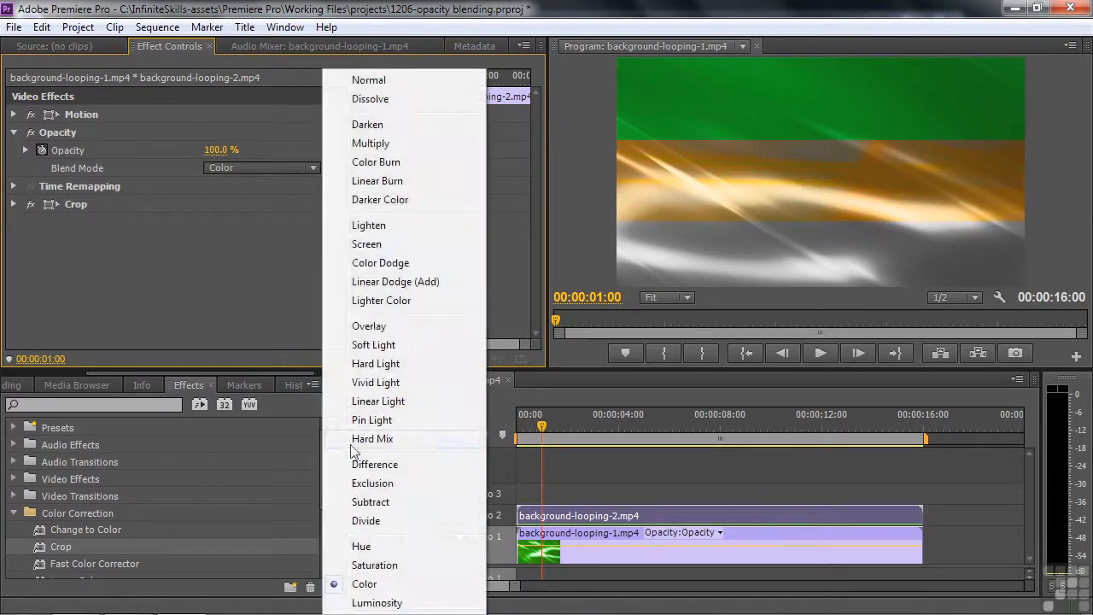
{"action": "left_click", "coordinate": [375, 603]}
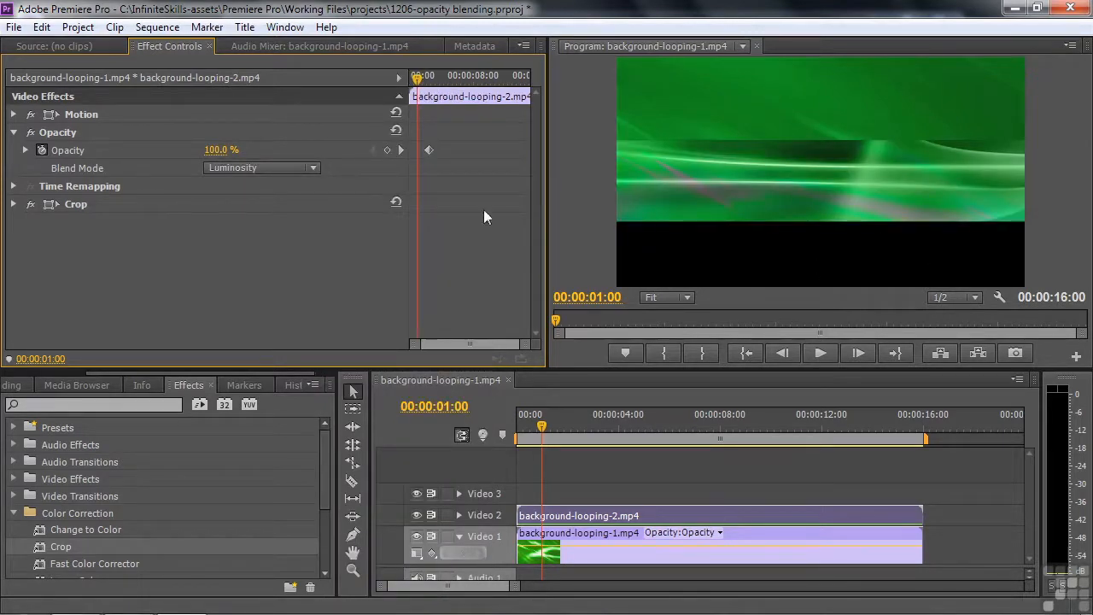
{"action": "left_click", "coordinate": [315, 169]}
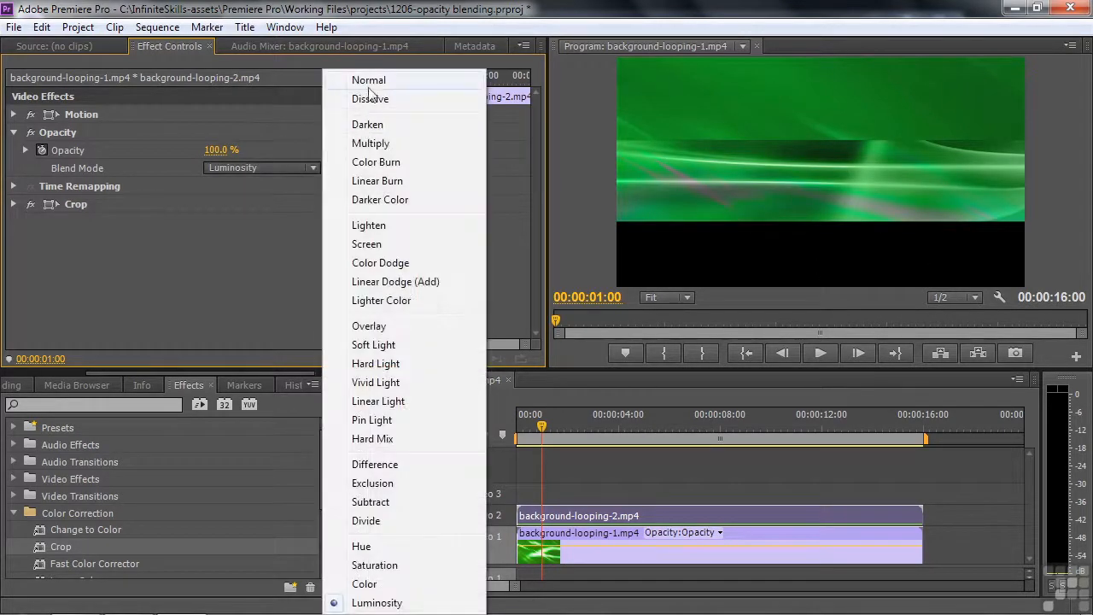
{"action": "left_click", "coordinate": [369, 82]}
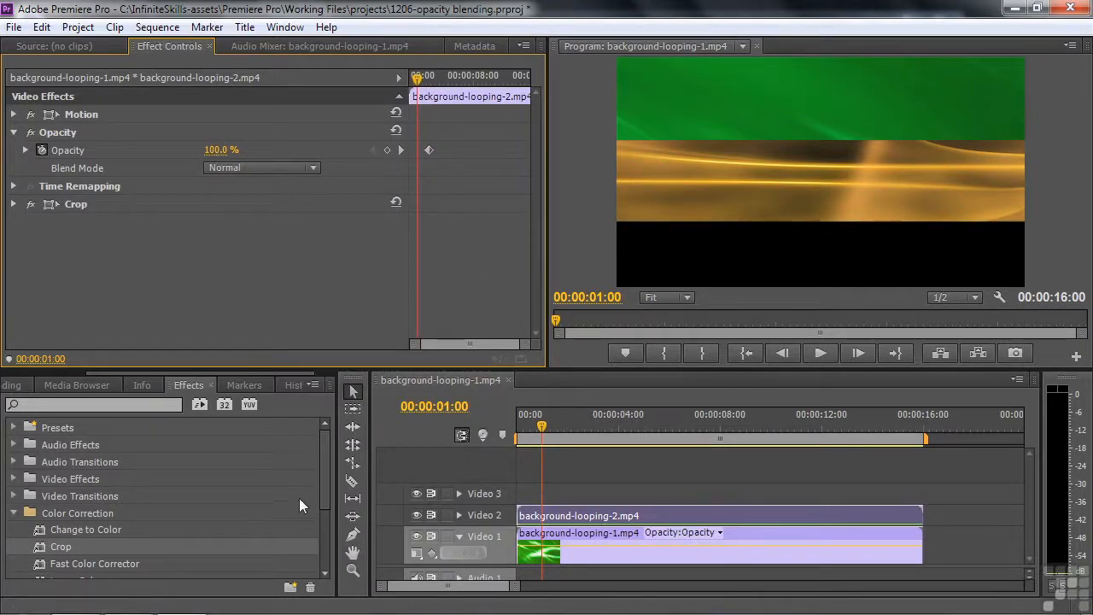
Step: Place background-looping-3.mp4 from the project at the start of Video 3 and preview it to 00:00:02:23
{"action": "left_click_drag", "start_coordinate": [108, 374], "coordinate": [29, 374]}
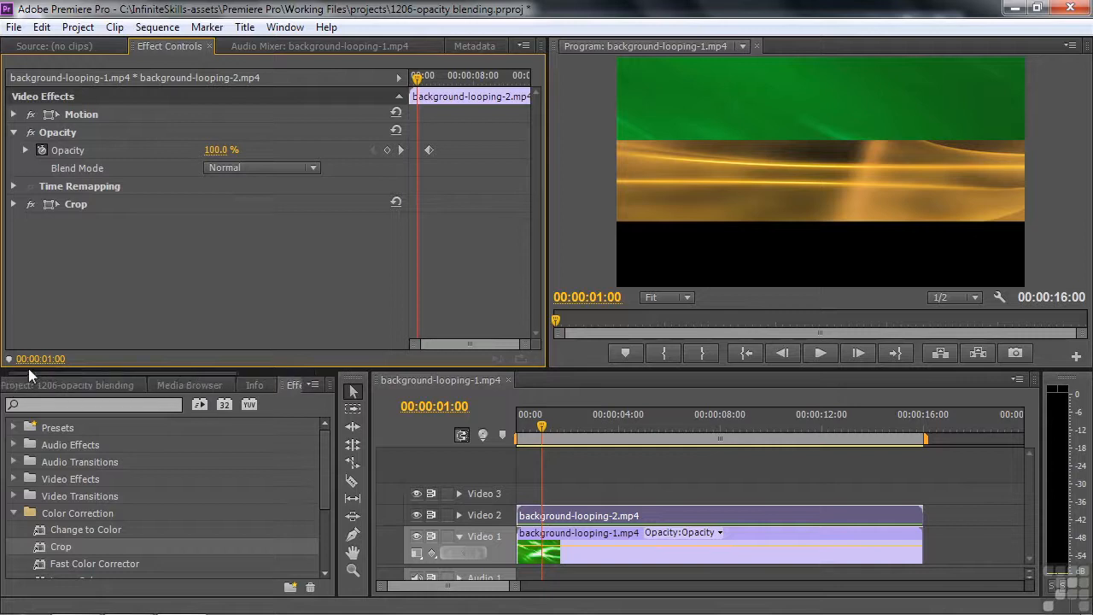
{"action": "left_click", "coordinate": [63, 384]}
{"action": "left_click_drag", "start_coordinate": [39, 524], "coordinate": [547, 500]}
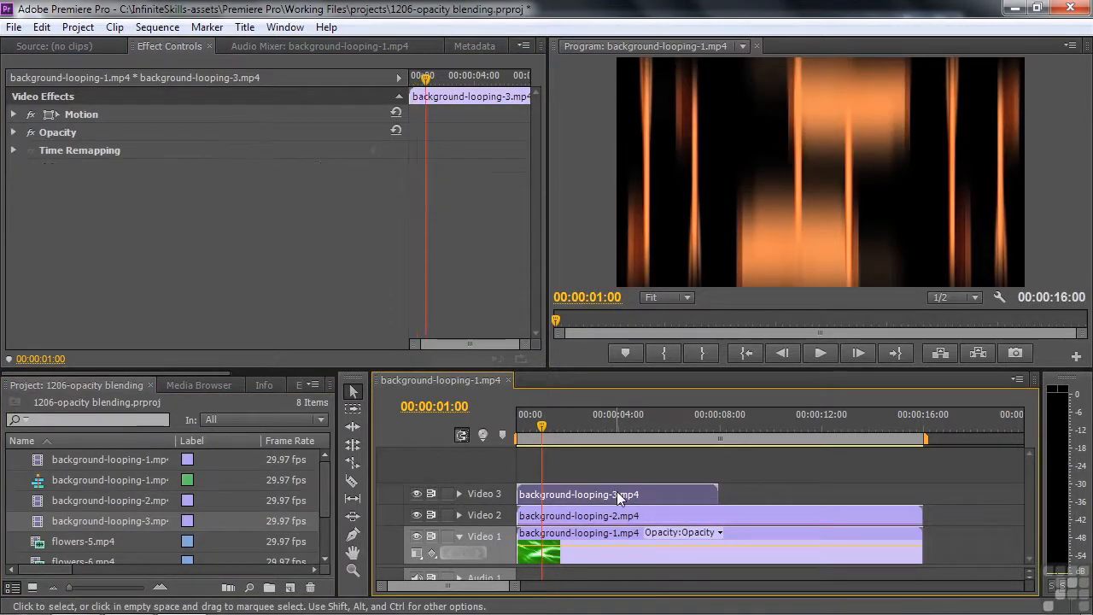
{"action": "key", "text": "space"}
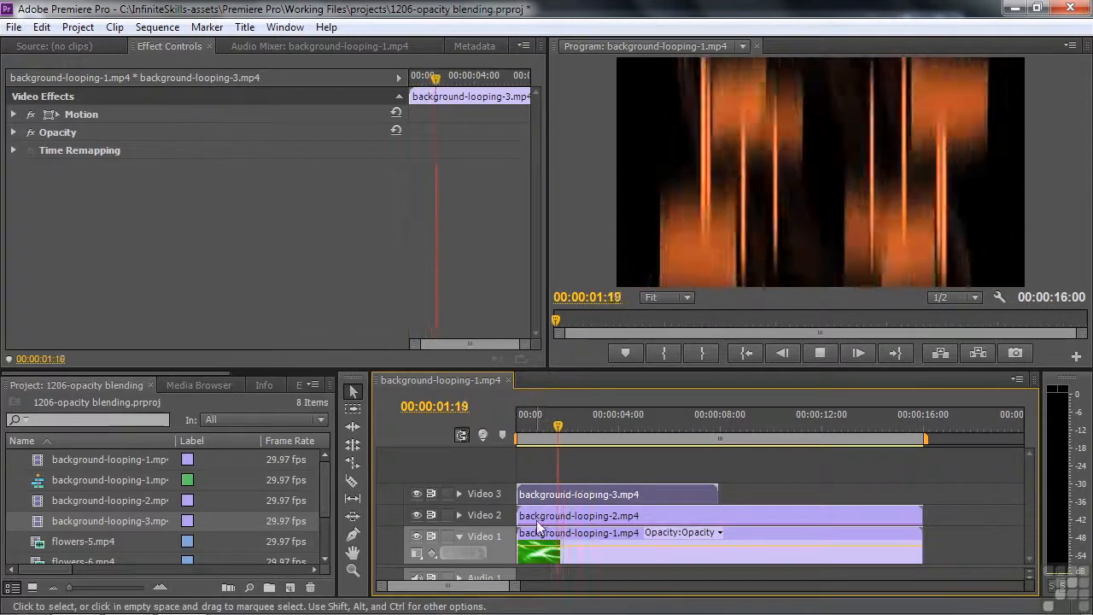
{"action": "key", "text": "space"}
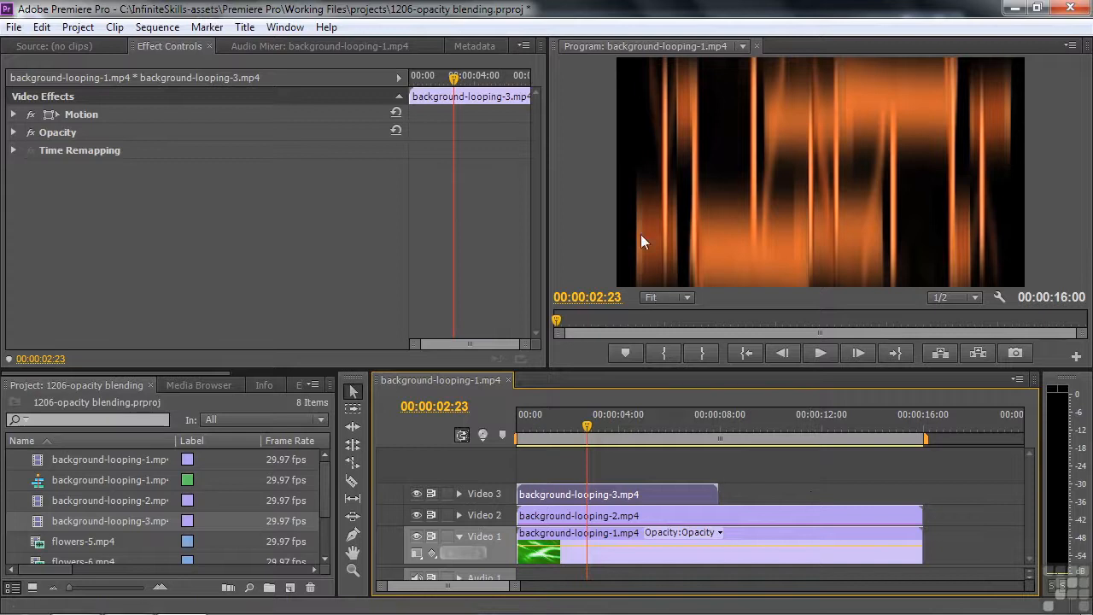
Step: Expand the Opacity settings of background-looping-3.mp4 and lower its opacity to 16 %
{"action": "left_click", "coordinate": [630, 514]}
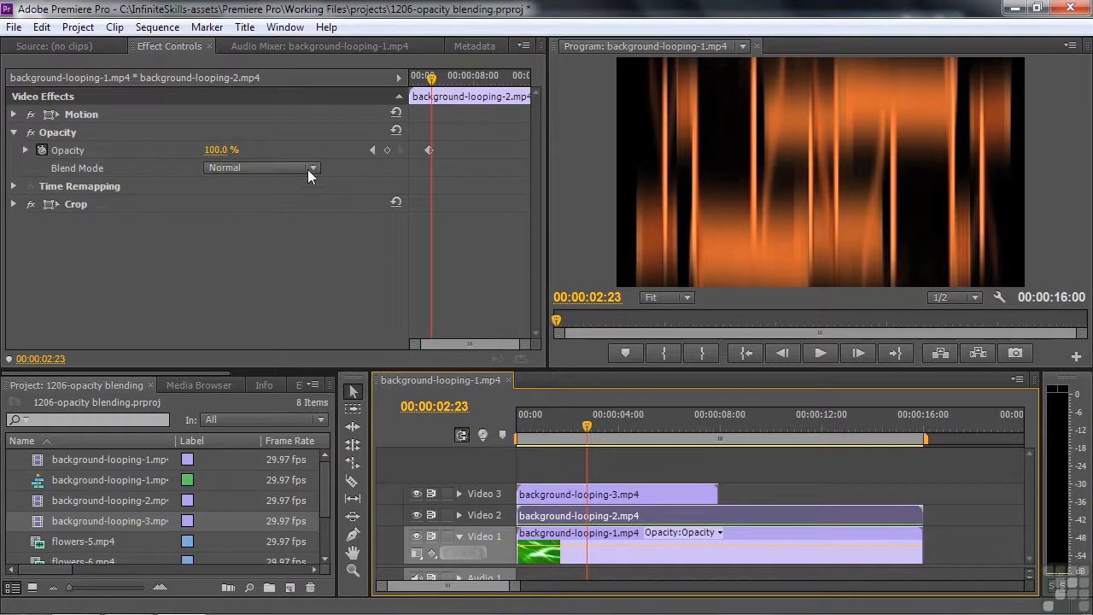
{"action": "left_click", "coordinate": [640, 492]}
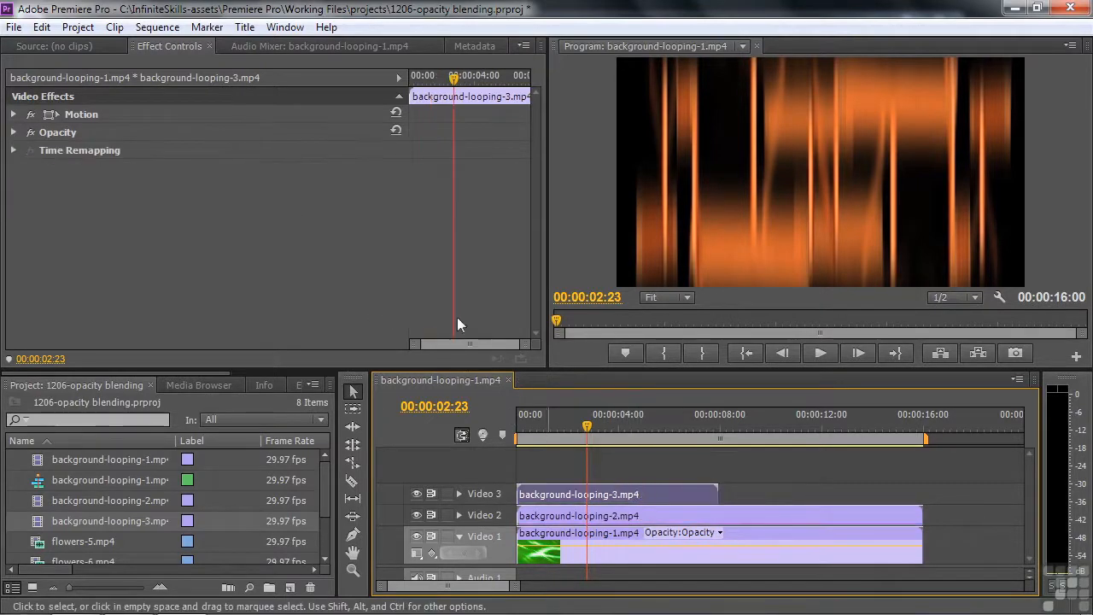
{"action": "left_click", "coordinate": [13, 132]}
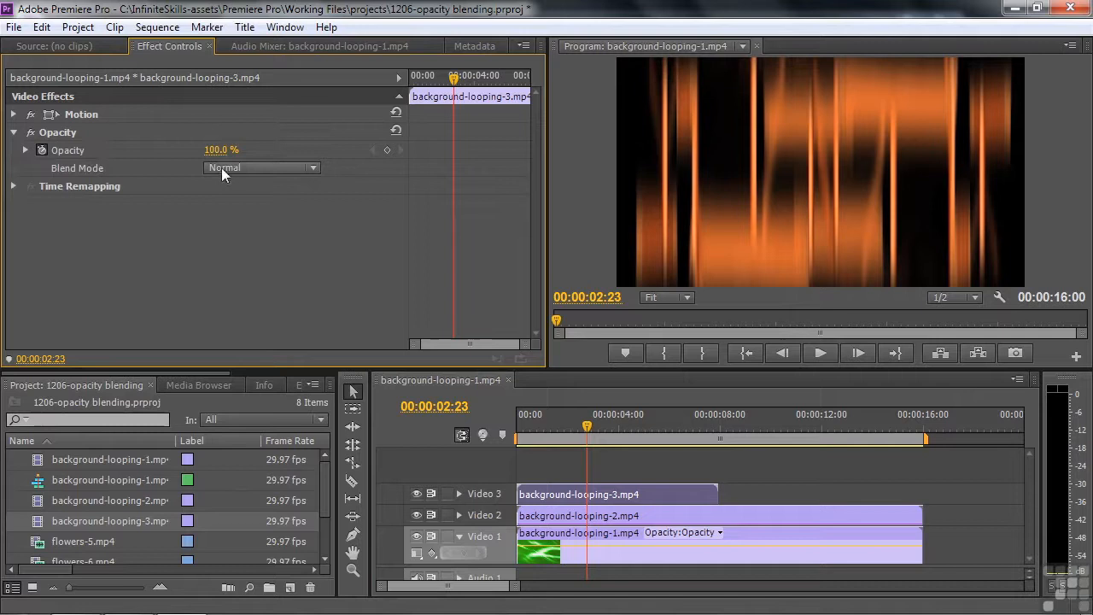
{"action": "left_click_drag", "start_coordinate": [215, 150], "coordinate": [142, 149]}
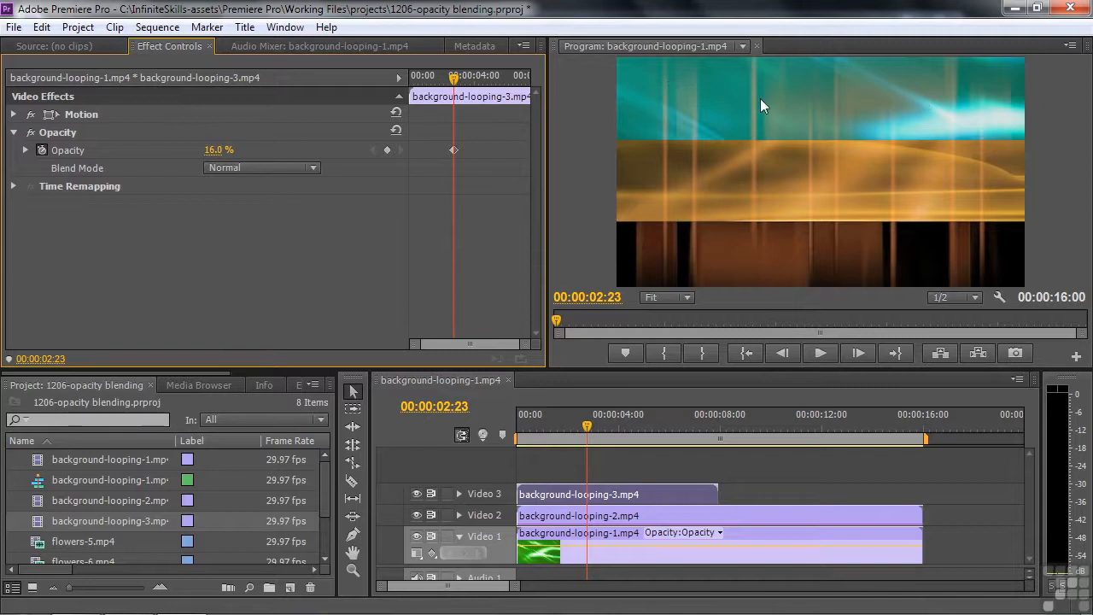
Step: Turn off the Crop effect on background-looping-2.mp4
{"action": "left_click", "coordinate": [536, 515]}
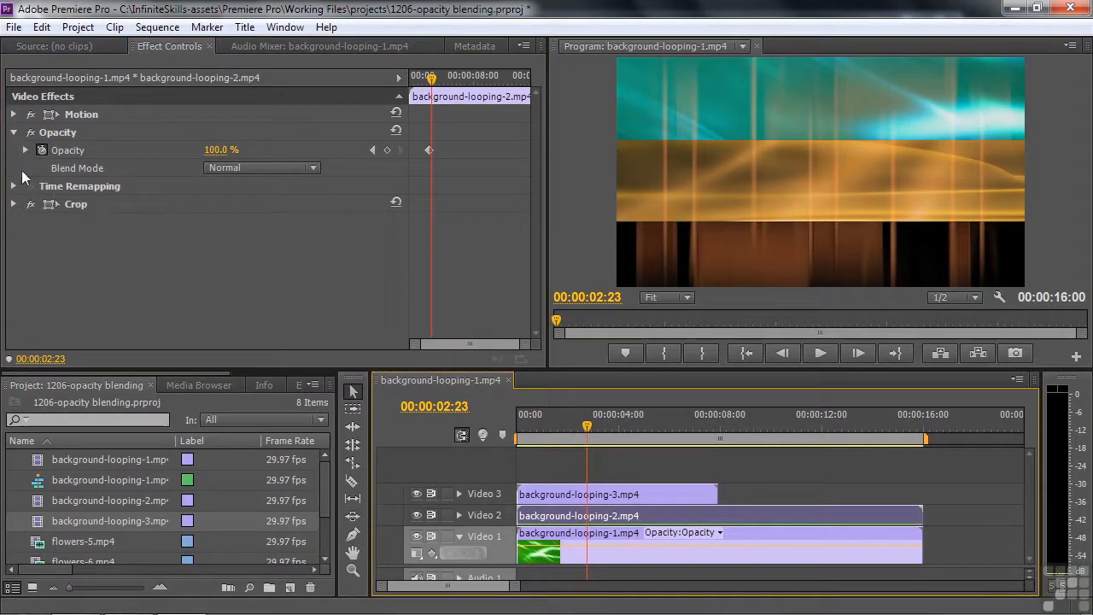
{"action": "left_click", "coordinate": [31, 204]}
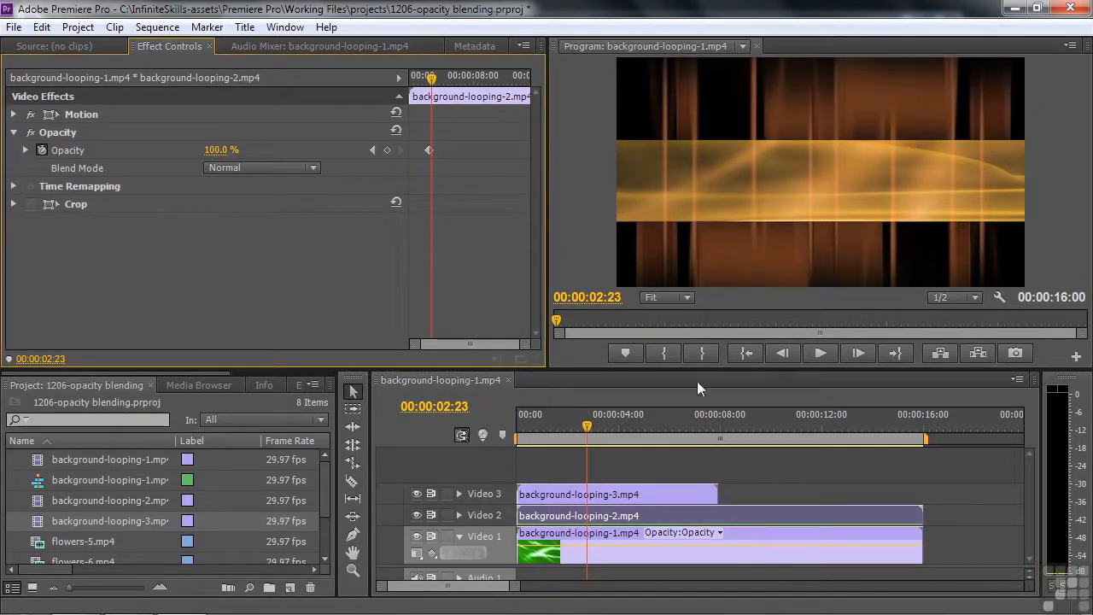
Step: Toggle the visibility of Video 3 off and on, and set the opacity of background-looping-3.mp4 to 100 %
{"action": "left_click", "coordinate": [416, 495]}
{"action": "left_click", "coordinate": [417, 495]}
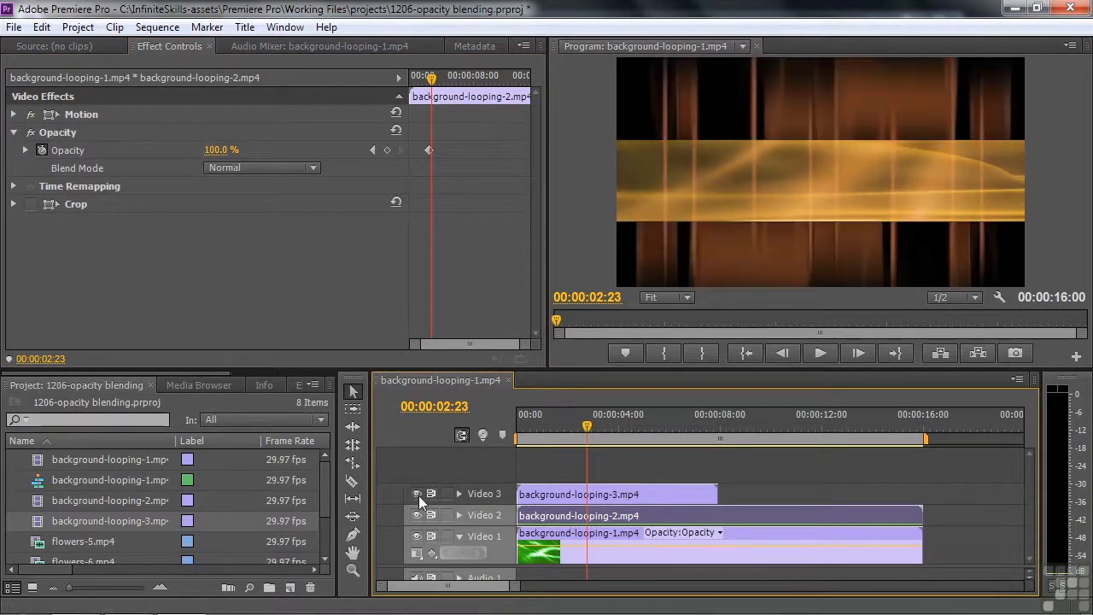
{"action": "left_click", "coordinate": [572, 495]}
{"action": "left_click", "coordinate": [218, 149]}
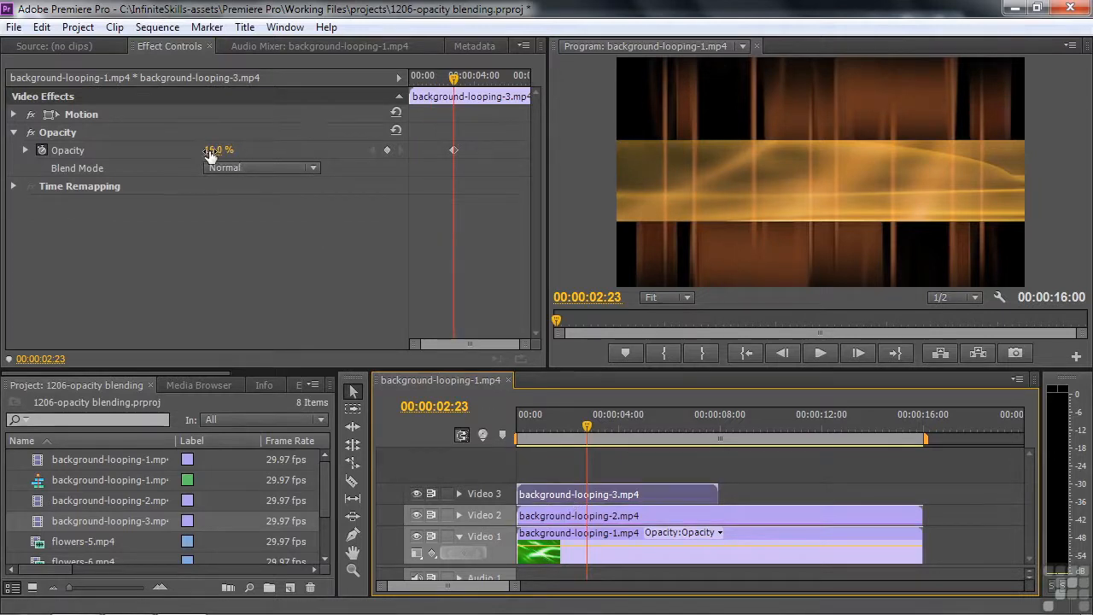
{"action": "type", "text": "100"}
{"action": "key", "text": "Return"}
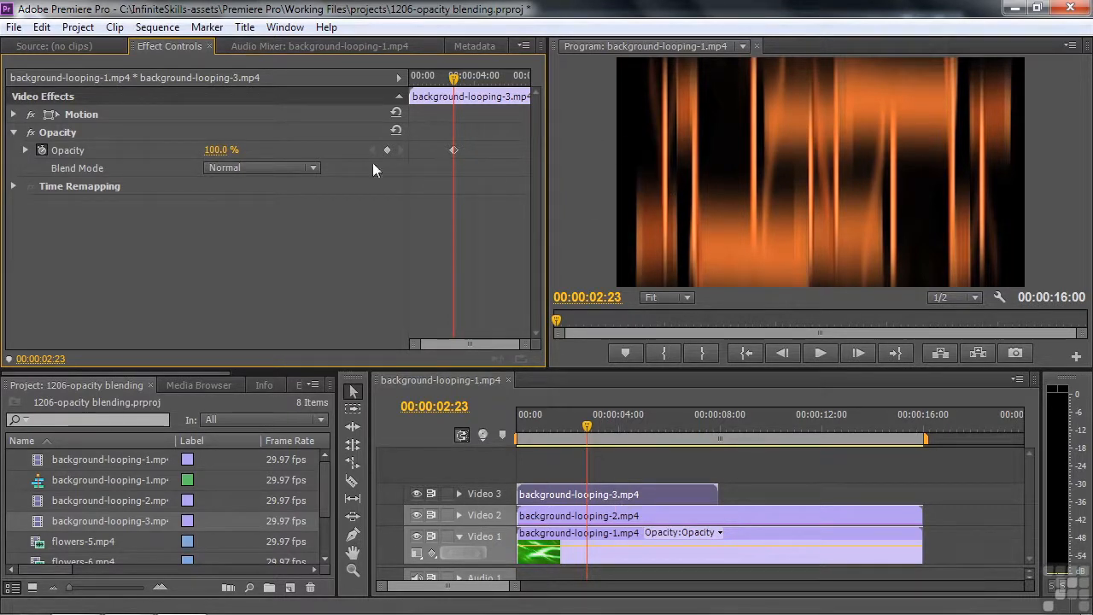
Step: Try the Darken, Darker Color and Hard Light blend modes on background-looping-3.mp4
{"action": "left_click", "coordinate": [314, 169]}
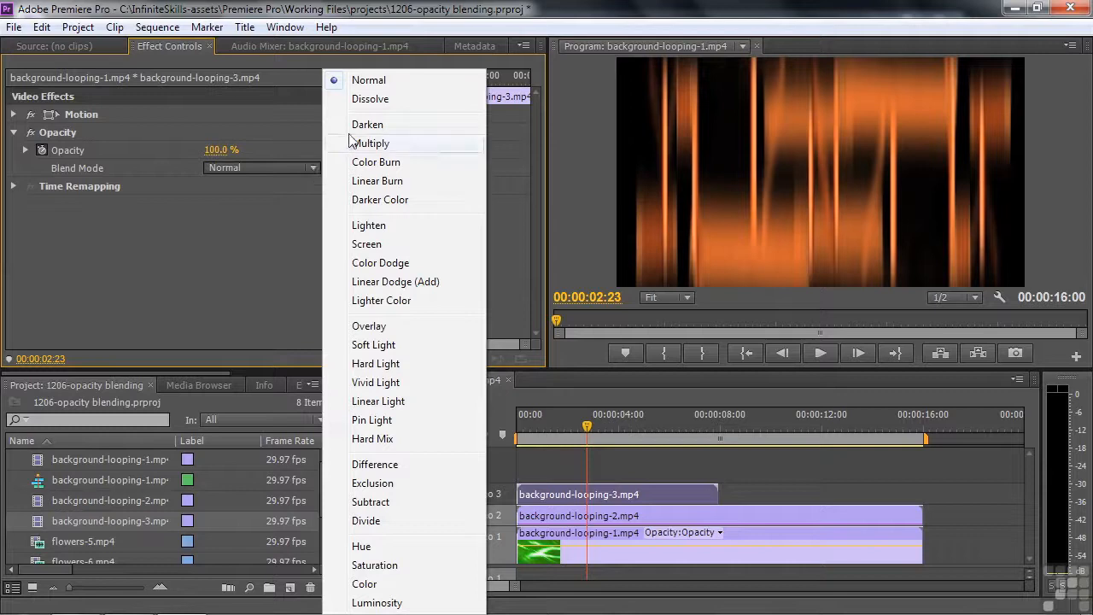
{"action": "left_click", "coordinate": [748, 138]}
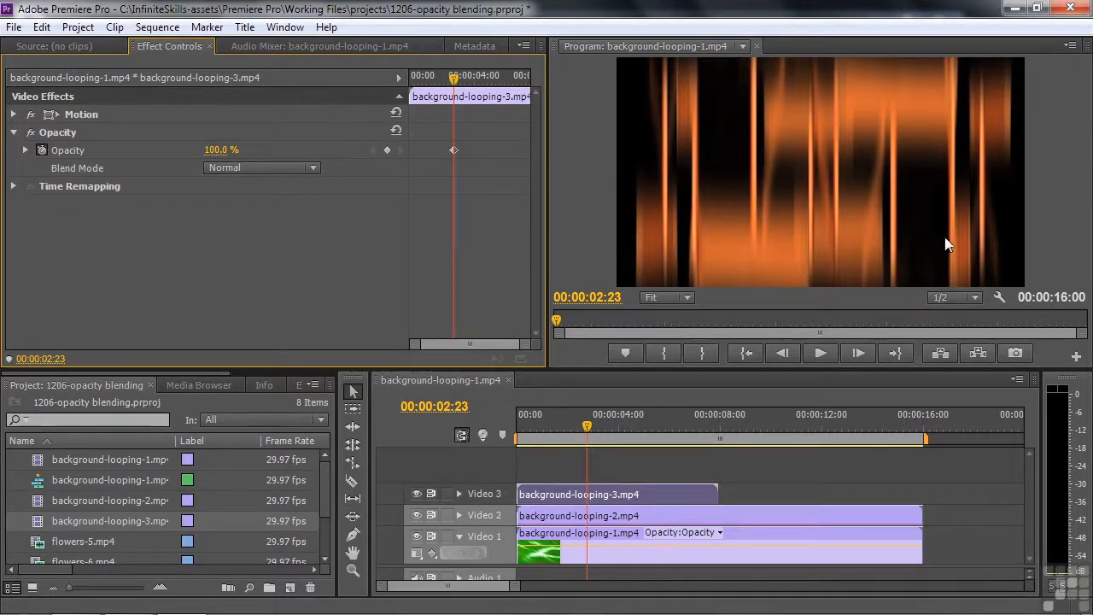
{"action": "left_click", "coordinate": [316, 165]}
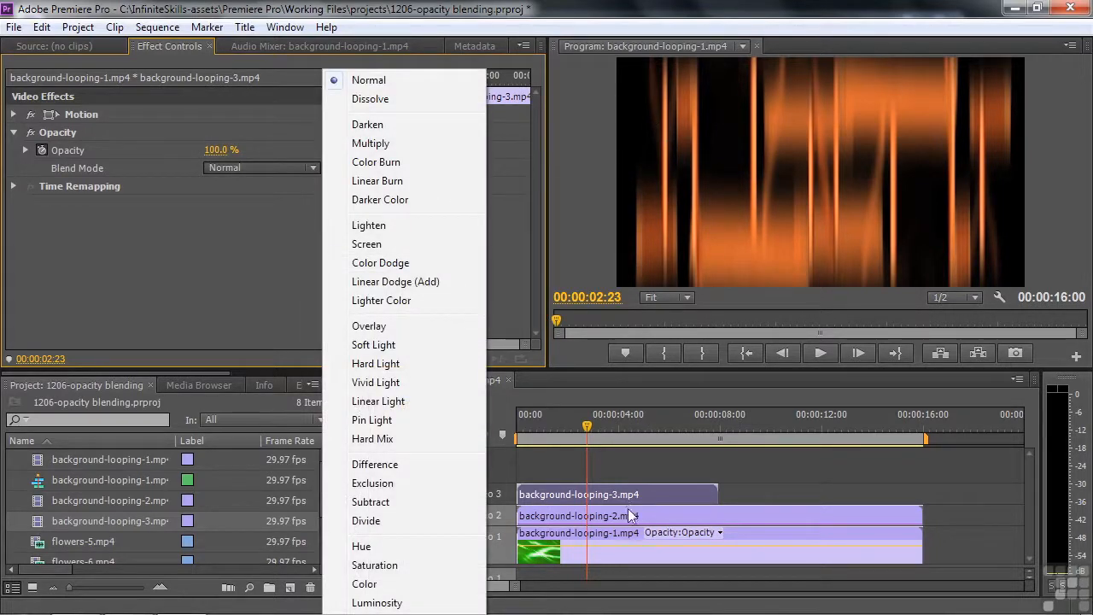
{"action": "left_click", "coordinate": [369, 124]}
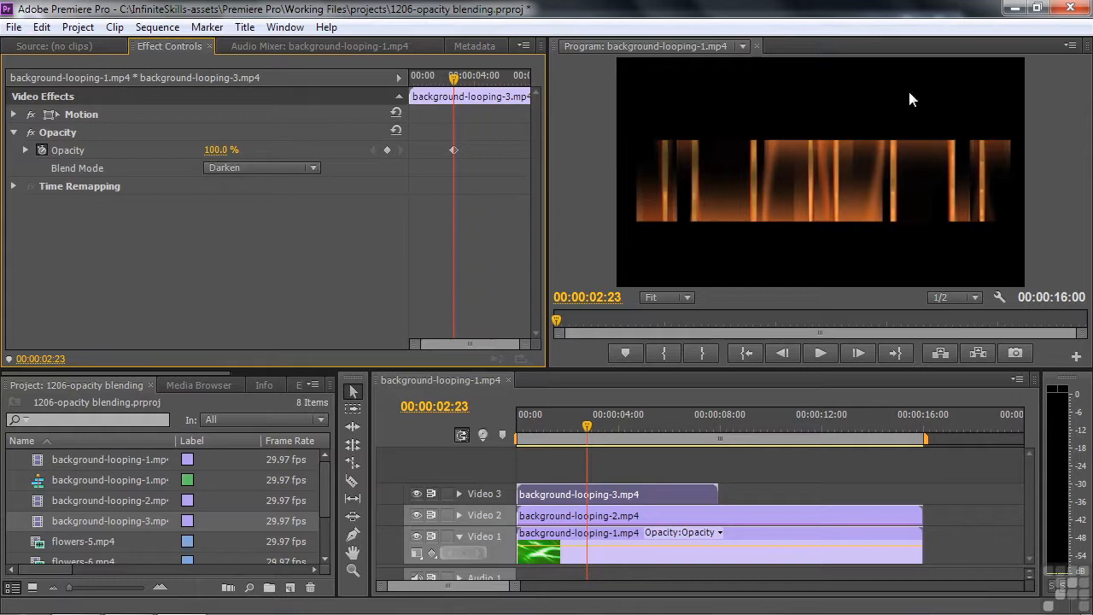
{"action": "left_click", "coordinate": [313, 167]}
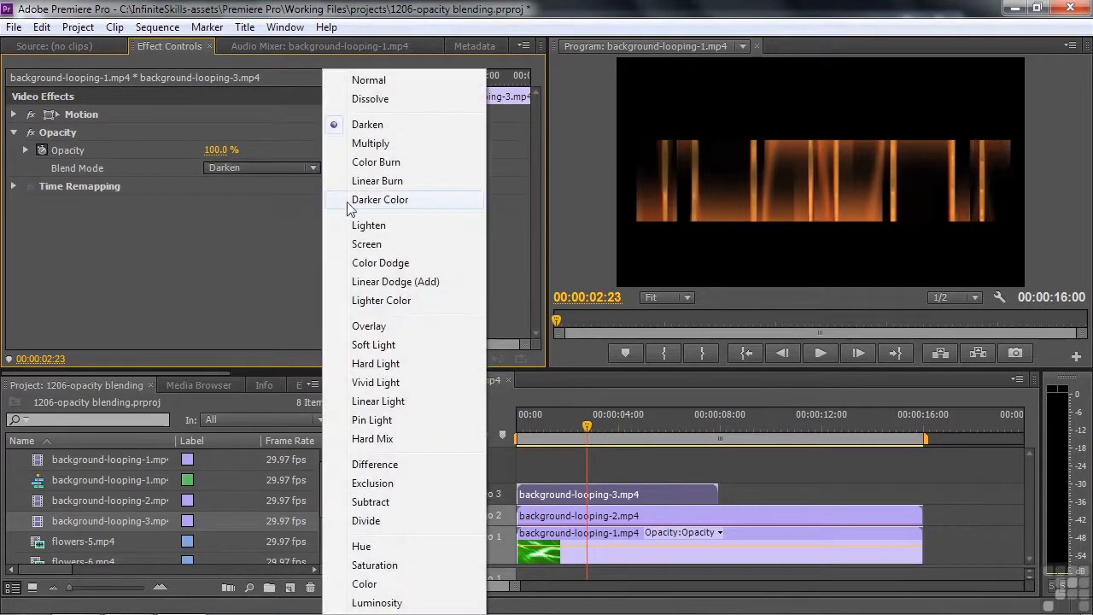
{"action": "left_click", "coordinate": [376, 199]}
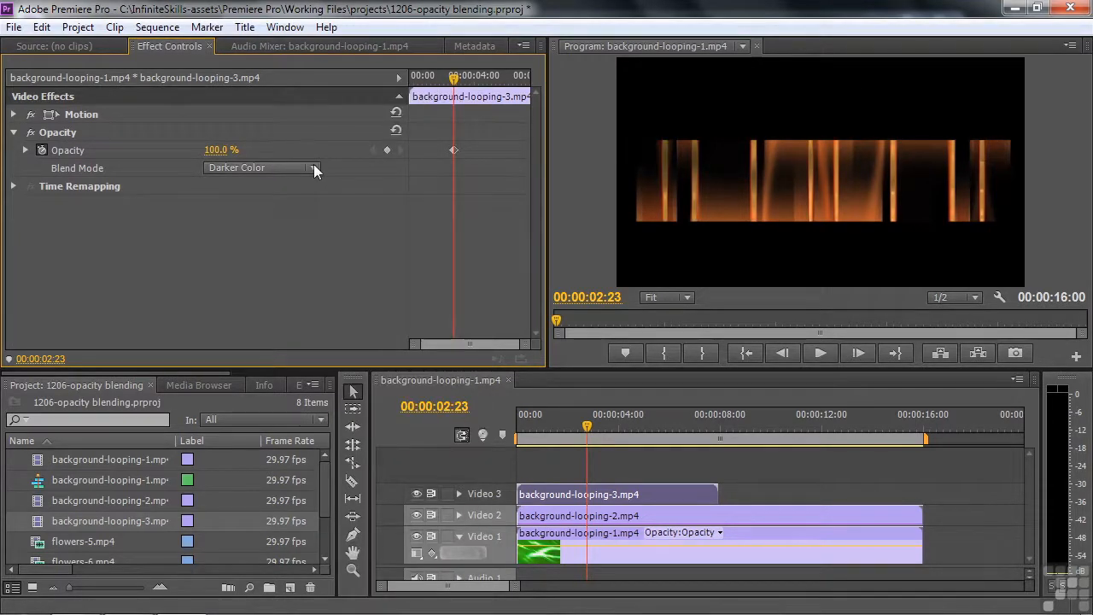
{"action": "left_click", "coordinate": [315, 167]}
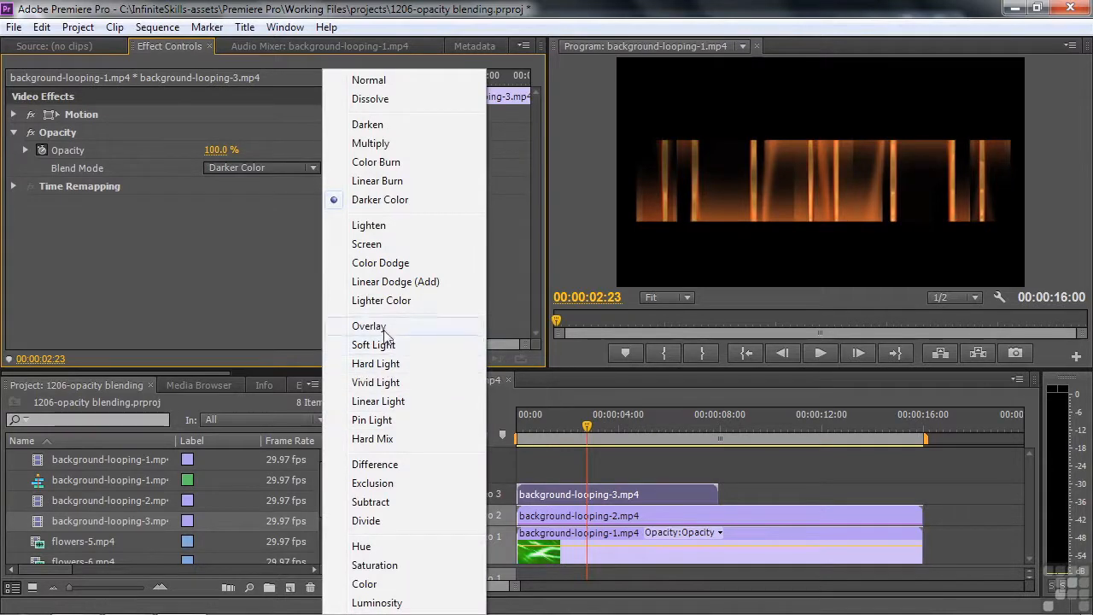
{"action": "left_click", "coordinate": [380, 364]}
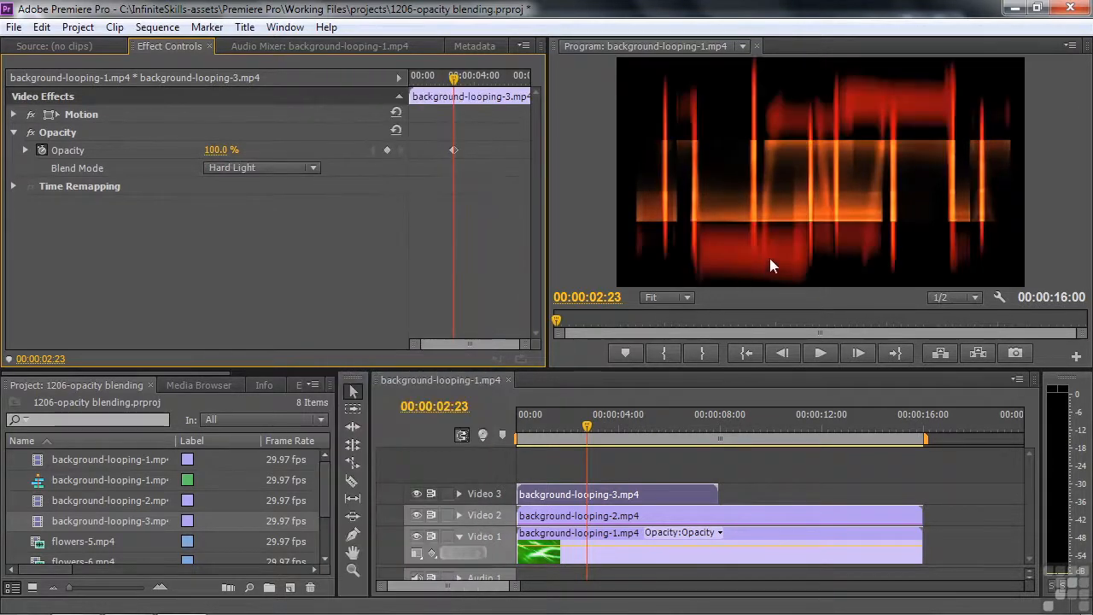
Step: Switch the blend mode of background-looping-3.mp4 to Lighten for comparison and settle on Screen
{"action": "left_click", "coordinate": [312, 168]}
{"action": "left_click", "coordinate": [367, 226]}
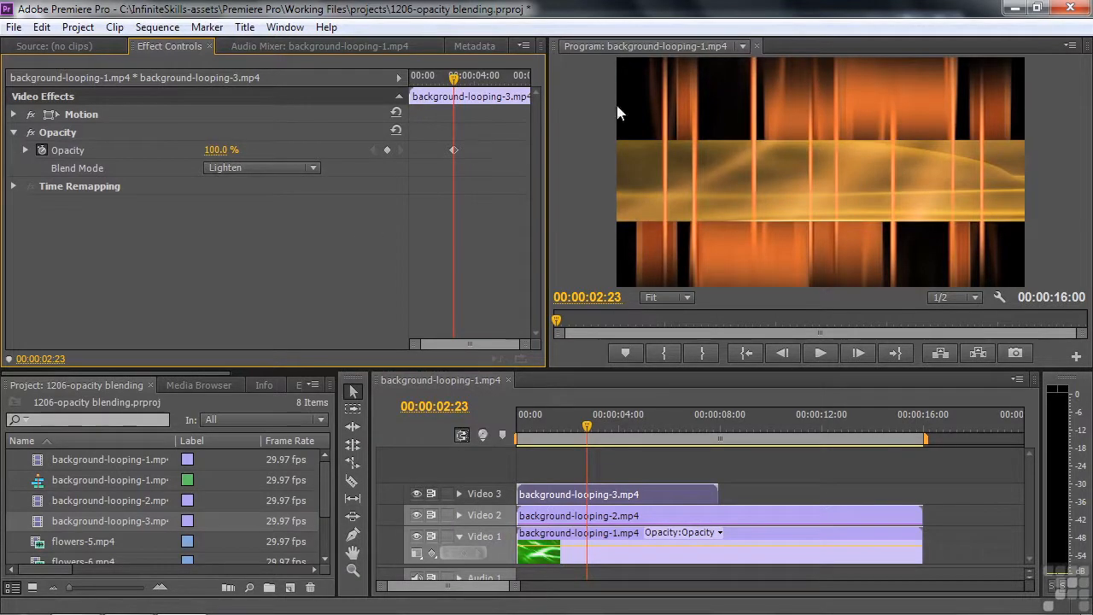
{"action": "left_click", "coordinate": [316, 168]}
{"action": "left_click", "coordinate": [367, 244]}
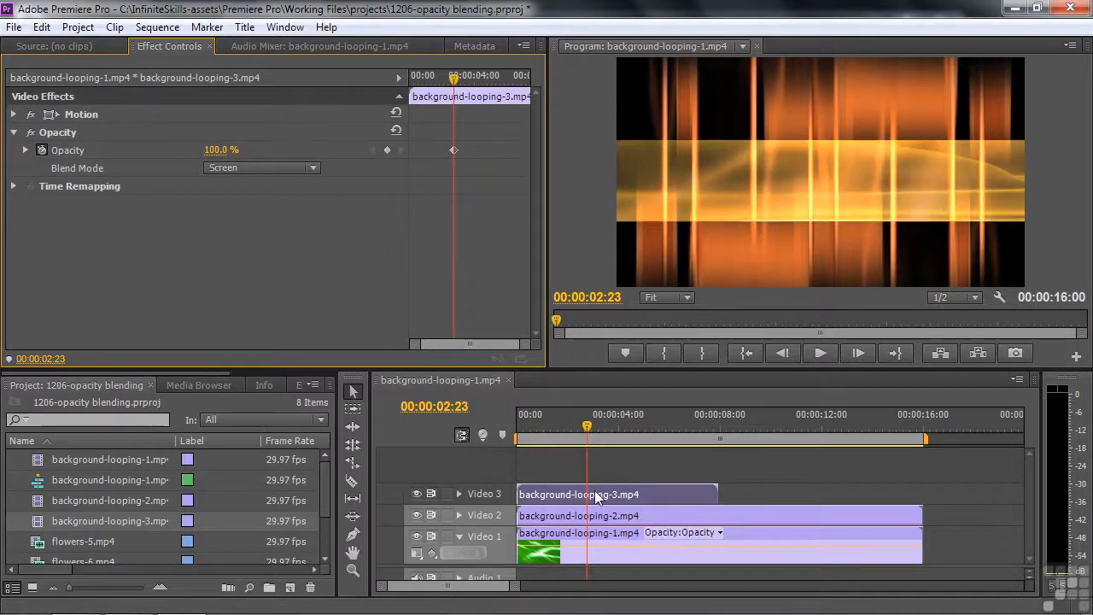
Step: Set the blend mode of background-looping-2.mp4 on Video 2 to Screen
{"action": "left_click", "coordinate": [613, 515]}
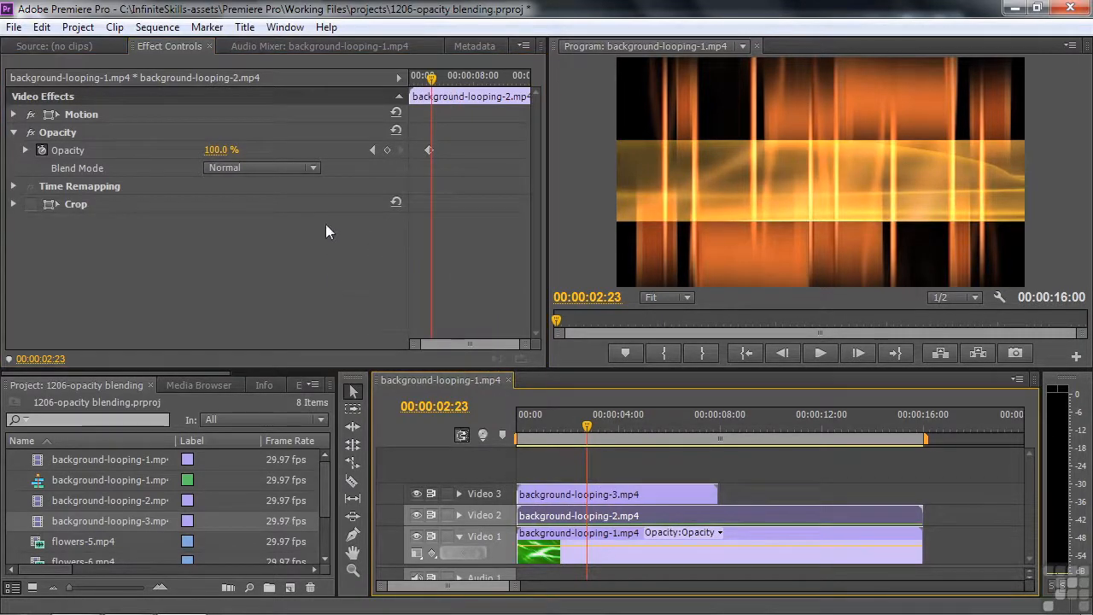
{"action": "left_click", "coordinate": [313, 168]}
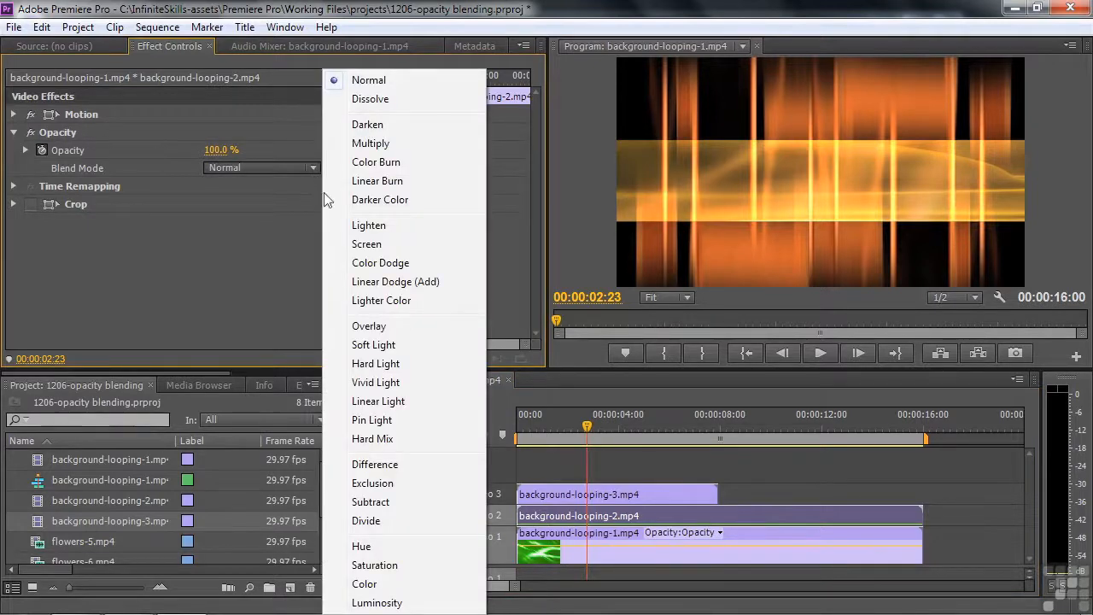
{"action": "left_click", "coordinate": [367, 243]}
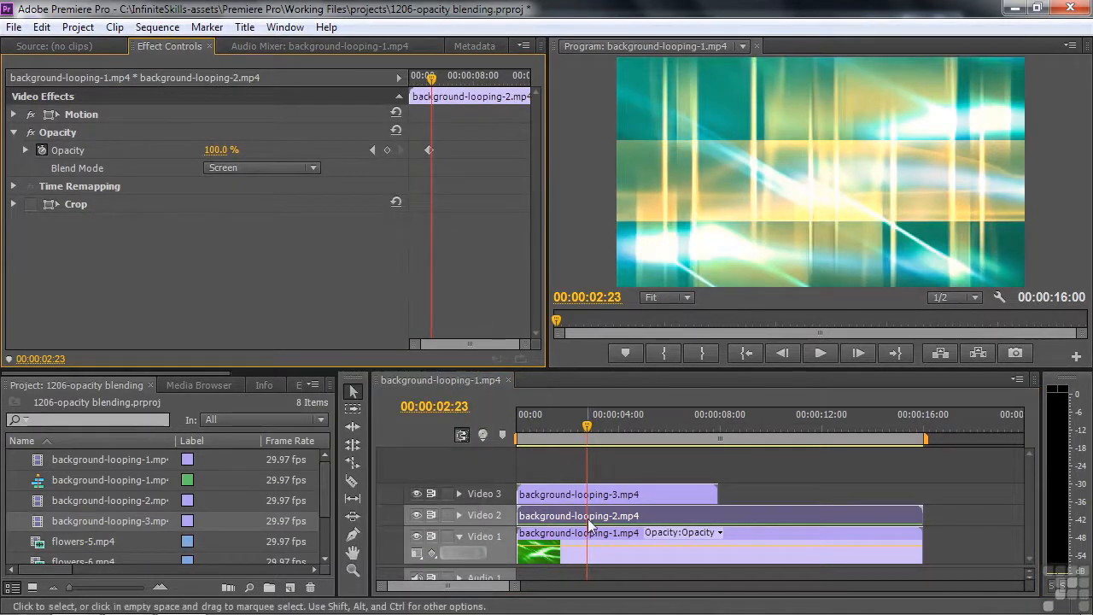
Step: Preview the composite around 00:00:03:15 and split background-looping-3.mp4 on Video 3 at 00:00:03:08
{"action": "left_click_drag", "start_coordinate": [589, 429], "coordinate": [605, 445]}
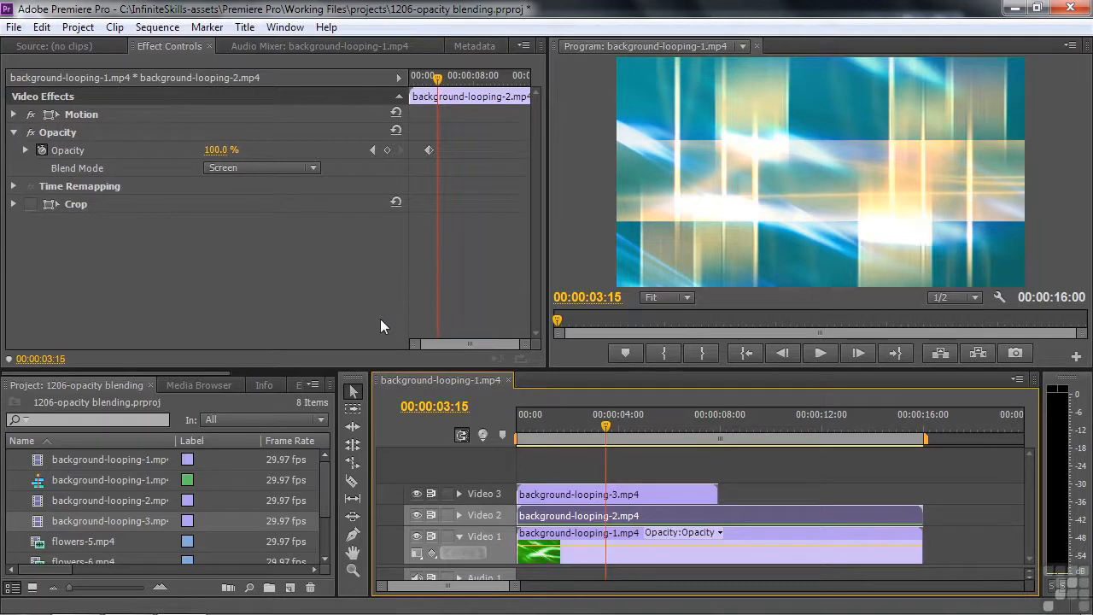
{"action": "left_click_drag", "start_coordinate": [606, 426], "coordinate": [599, 427]}
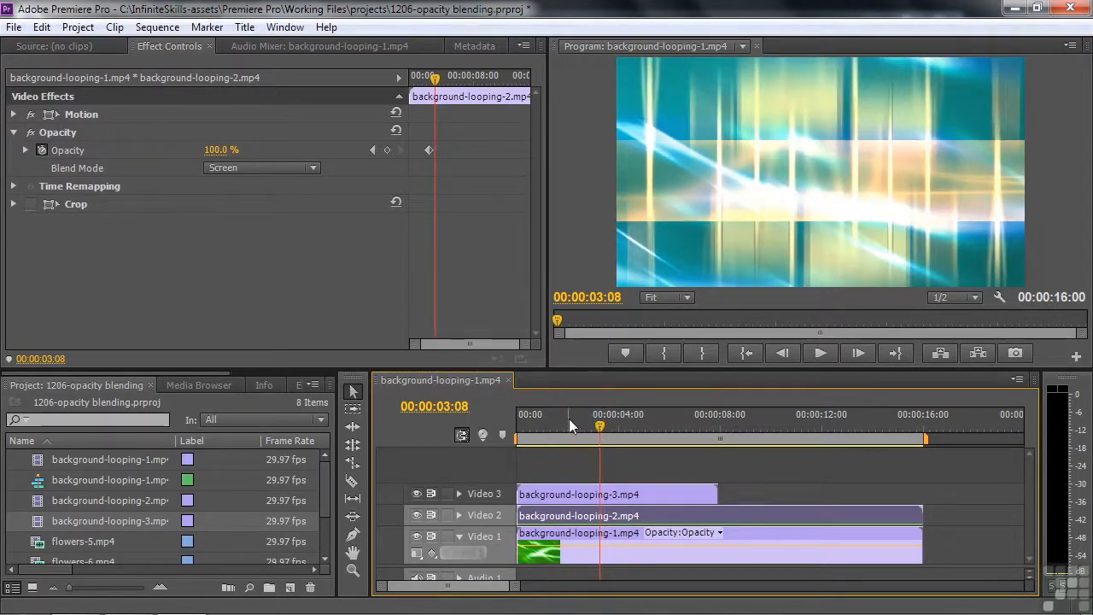
{"action": "left_click", "coordinate": [353, 483]}
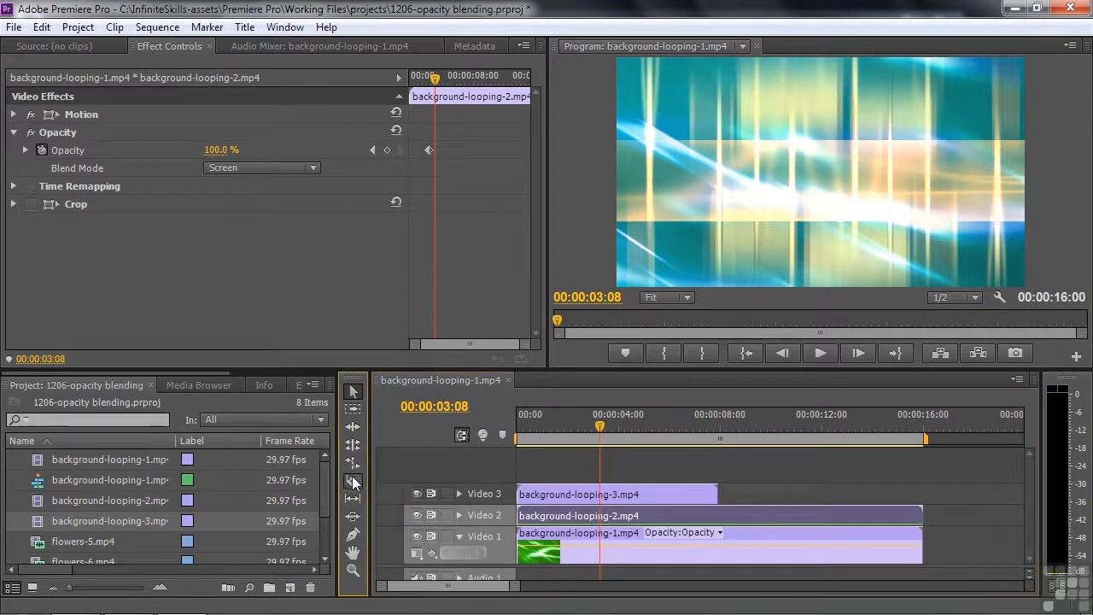
{"action": "left_click", "coordinate": [602, 494]}
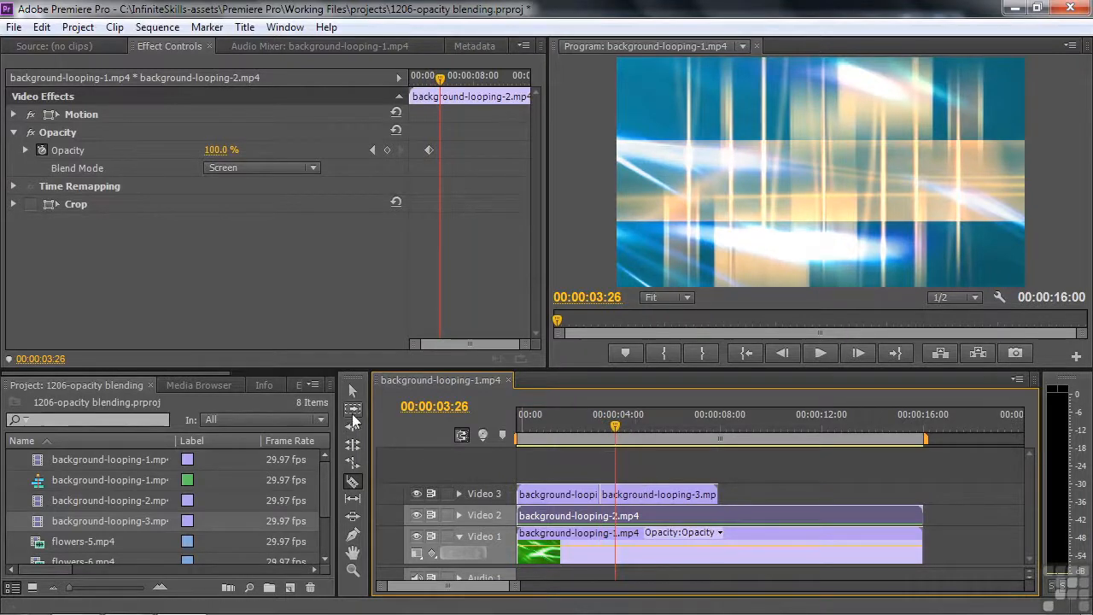
Step: Try Linear Burn on the second background-looping-3.mp4 segment, settle on Linear Light, and preview the change across the cut to 00:00:04:00
{"action": "left_click", "coordinate": [352, 391]}
{"action": "left_click", "coordinate": [657, 493]}
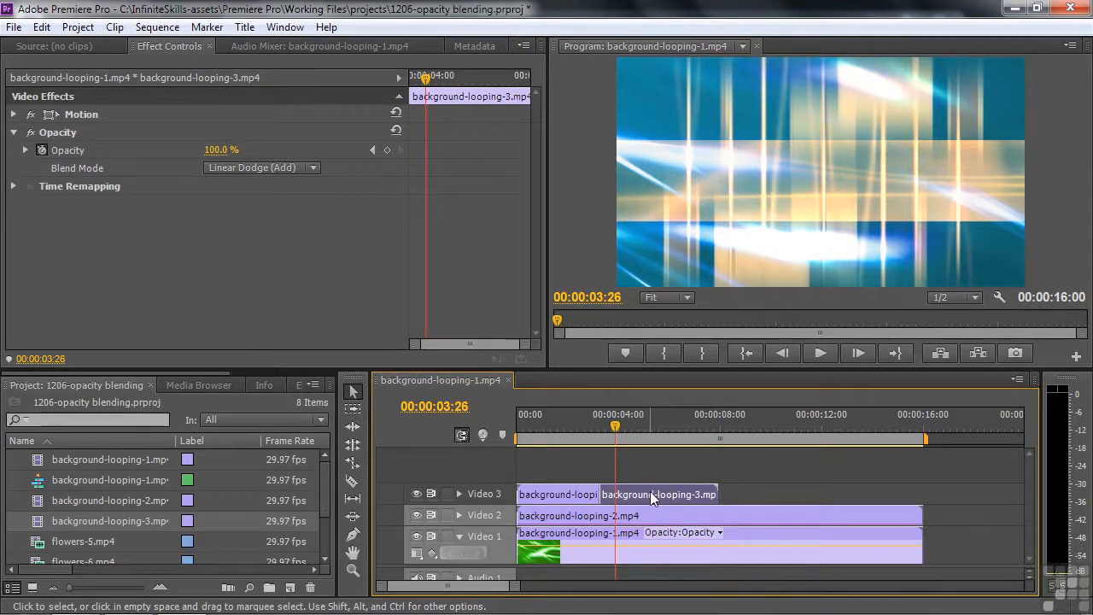
{"action": "left_click", "coordinate": [314, 168]}
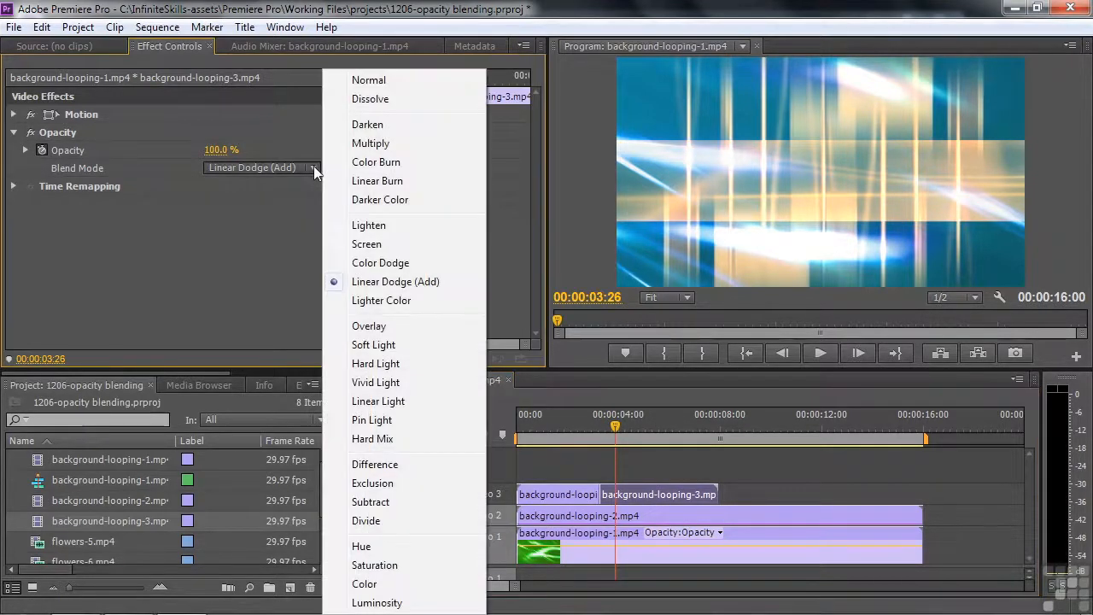
{"action": "left_click", "coordinate": [372, 181]}
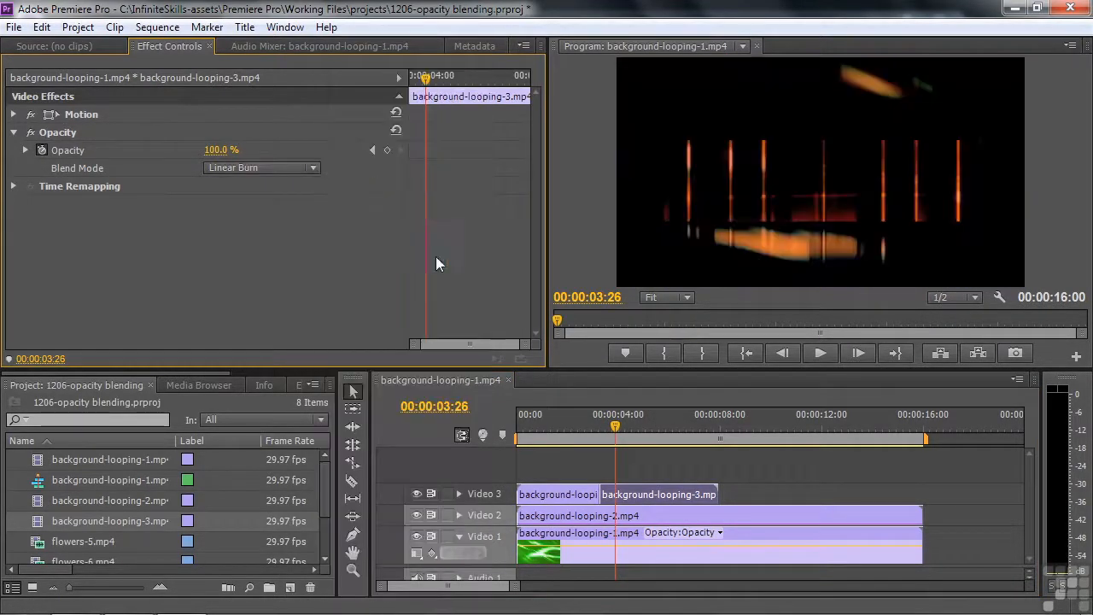
{"action": "left_click", "coordinate": [316, 169]}
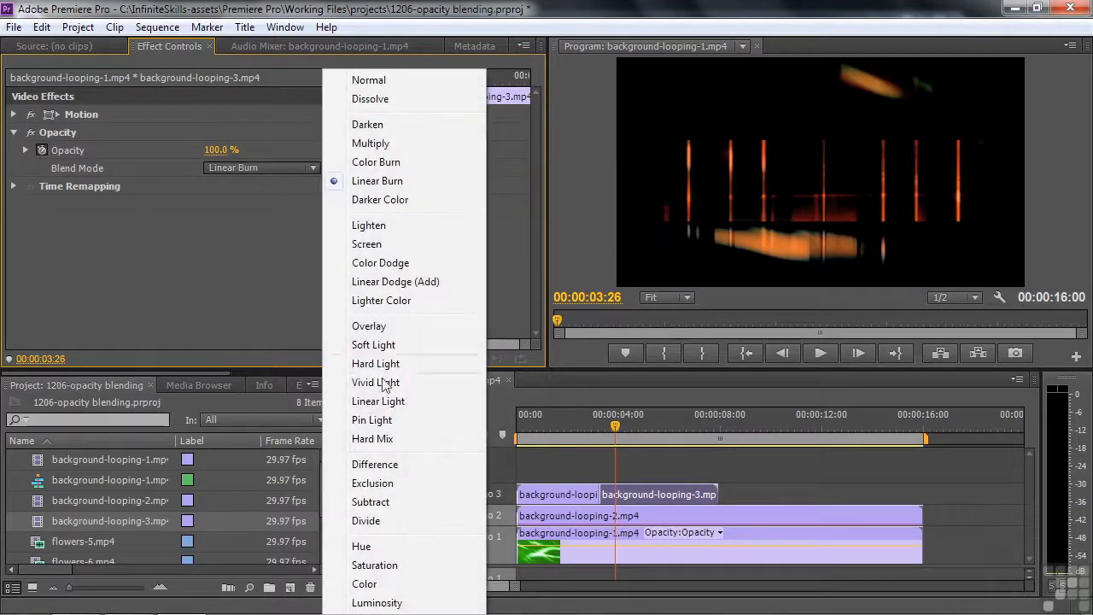
{"action": "left_click", "coordinate": [387, 405]}
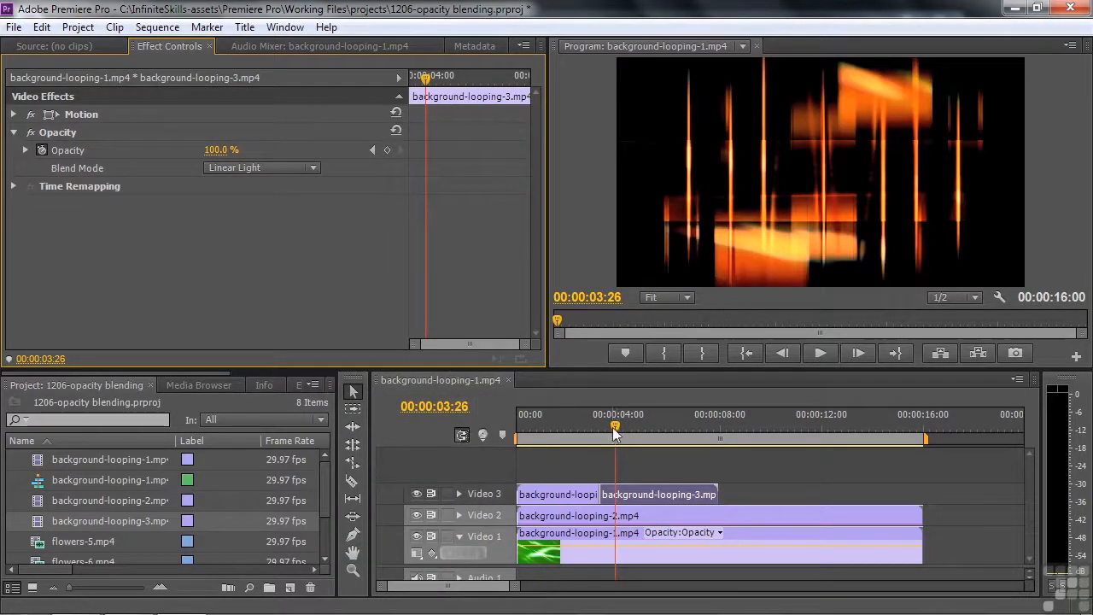
{"action": "left_click", "coordinate": [579, 426]}
{"action": "left_click_drag", "start_coordinate": [582, 432], "coordinate": [616, 438]}
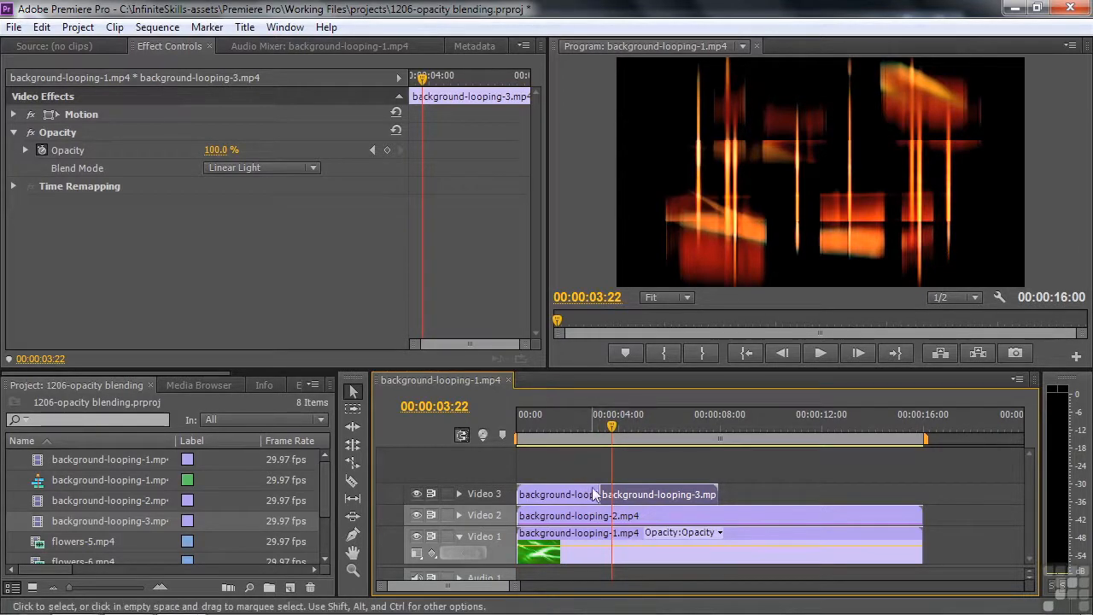
{"action": "left_click", "coordinate": [592, 434]}
{"action": "left_click_drag", "start_coordinate": [590, 431], "coordinate": [621, 428]}
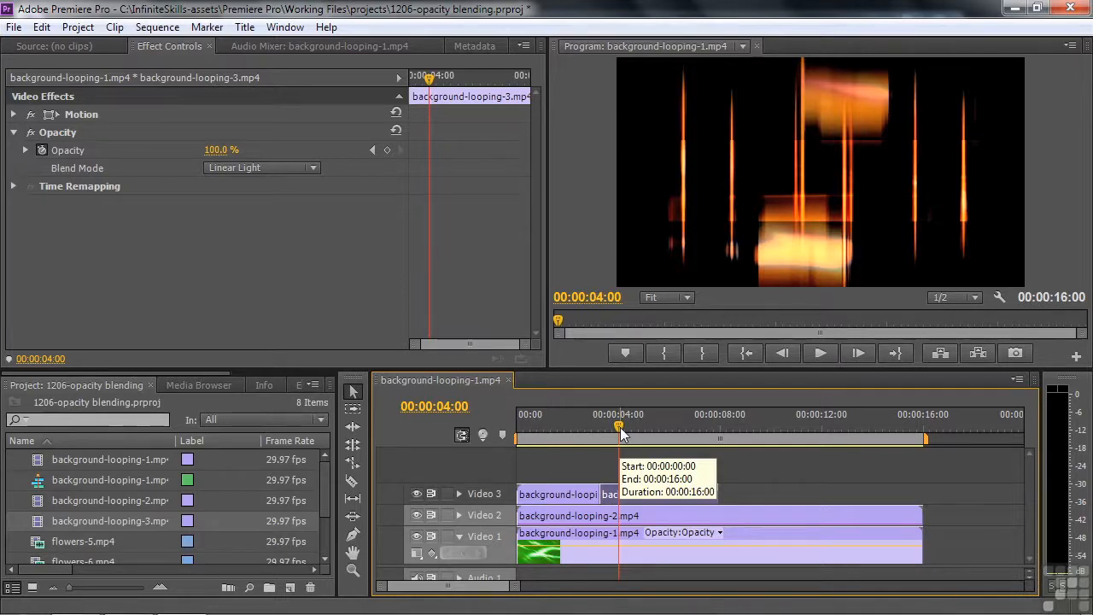
Step: Place flowers-5.mp4 on Video 2 at about 00:00:21:00, after the background clips, and show the frame at 00:00:23:03
{"action": "left_click_drag", "start_coordinate": [403, 586], "coordinate": [486, 585]}
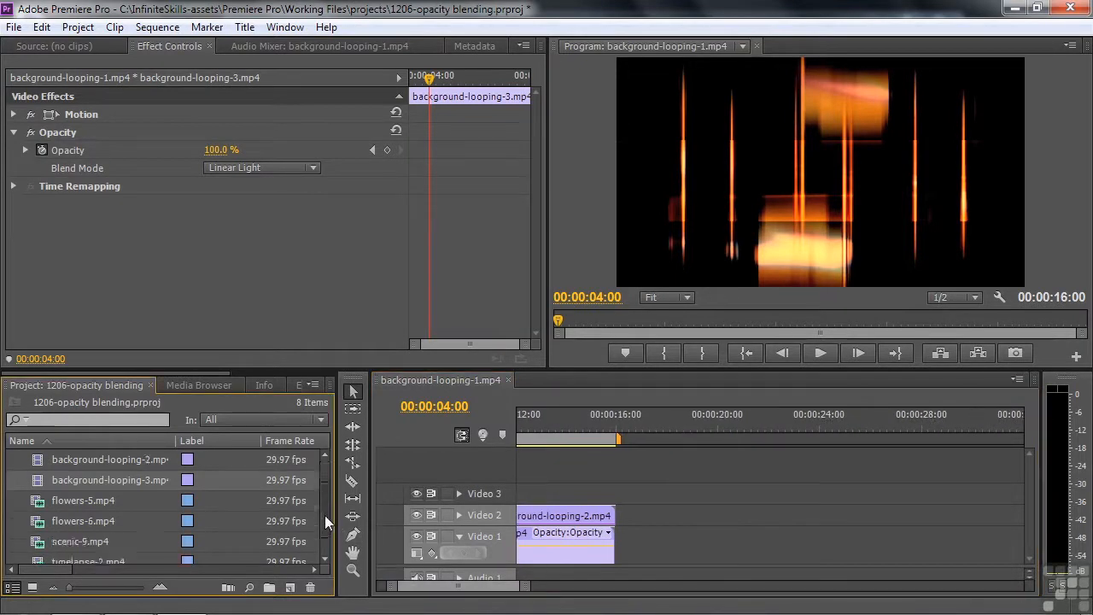
{"action": "scroll", "coordinate": [328, 526], "scroll_direction": "down", "scroll_amount": 1}
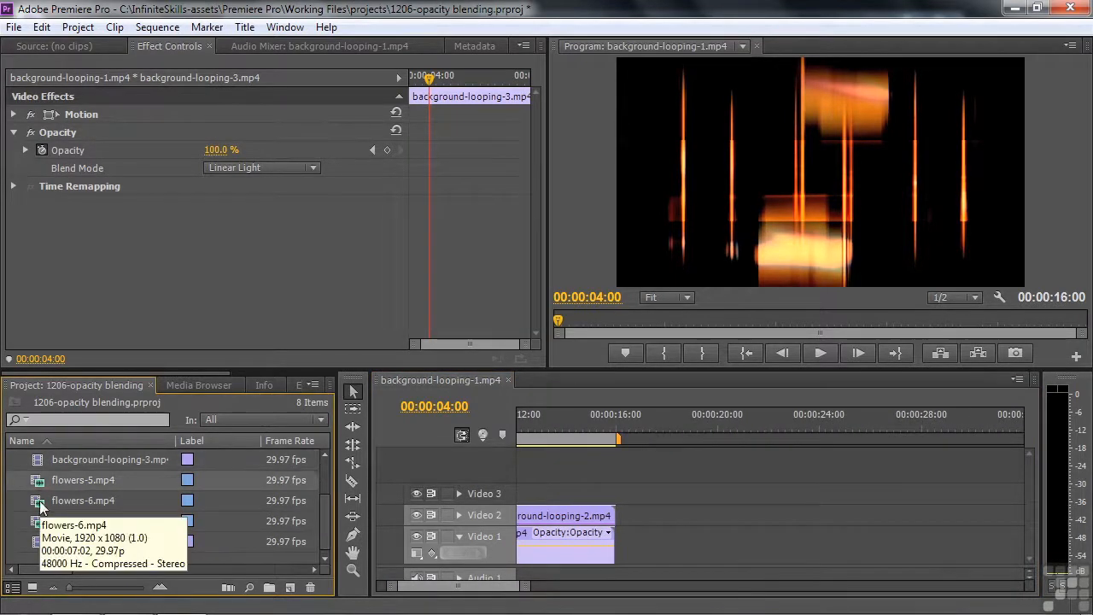
{"action": "left_click_drag", "start_coordinate": [740, 510], "coordinate": [740, 516]}
{"action": "left_click", "coordinate": [799, 438]}
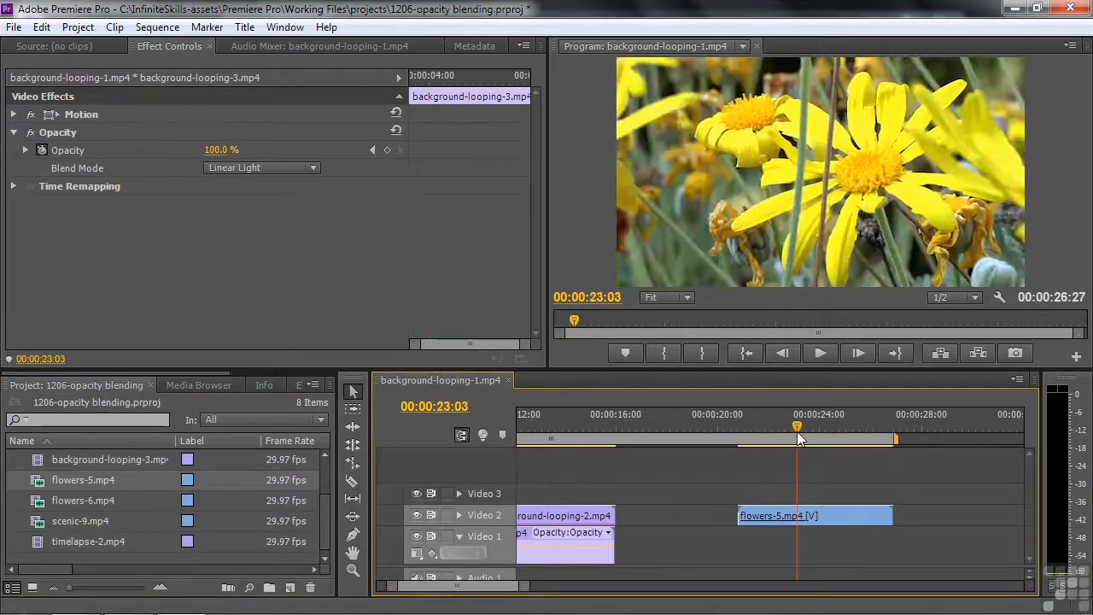
Step: Stack flowers-6.mp4 on Video 3 above flowers-5.mp4 with their starts aligned, and test its opacity, ending at 100 %
{"action": "left_click_drag", "start_coordinate": [41, 502], "coordinate": [761, 496]}
{"action": "left_click_drag", "start_coordinate": [845, 488], "coordinate": [834, 492]}
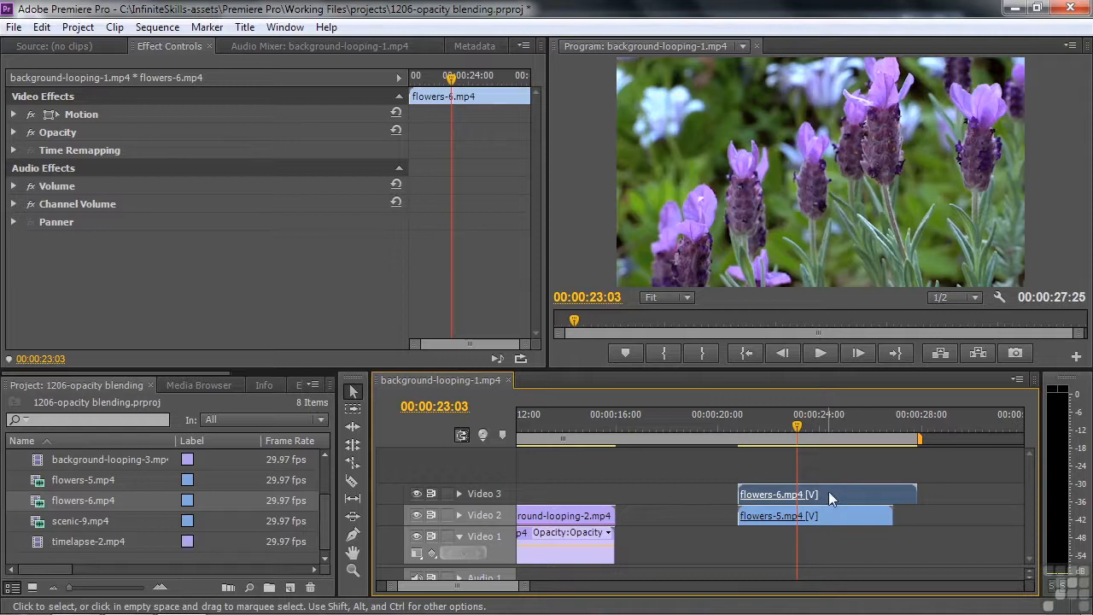
{"action": "left_click", "coordinate": [13, 132]}
{"action": "mouse_move", "coordinate": [216, 149]}
{"action": "left_mouse_down"}
{"action": "mouse_move", "coordinate": [120, 147]}
{"action": "mouse_move", "coordinate": [205, 147]}
{"action": "left_mouse_up"}
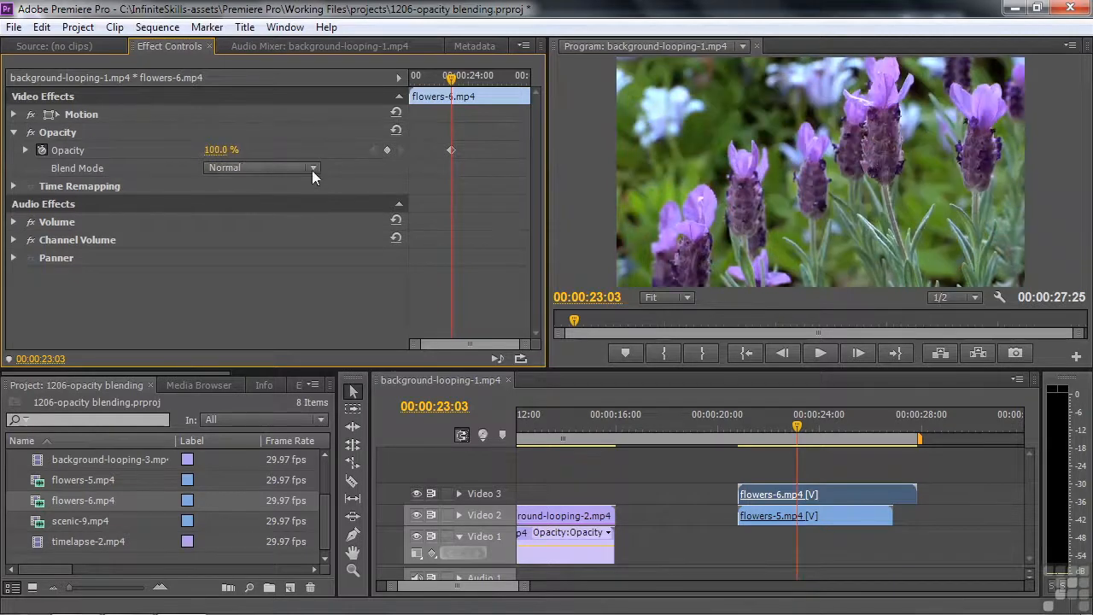
Step: Step flowers-6.mp4 through the Darken, Multiply and Color Burn blend modes
{"action": "left_click", "coordinate": [311, 170]}
{"action": "left_click", "coordinate": [362, 124]}
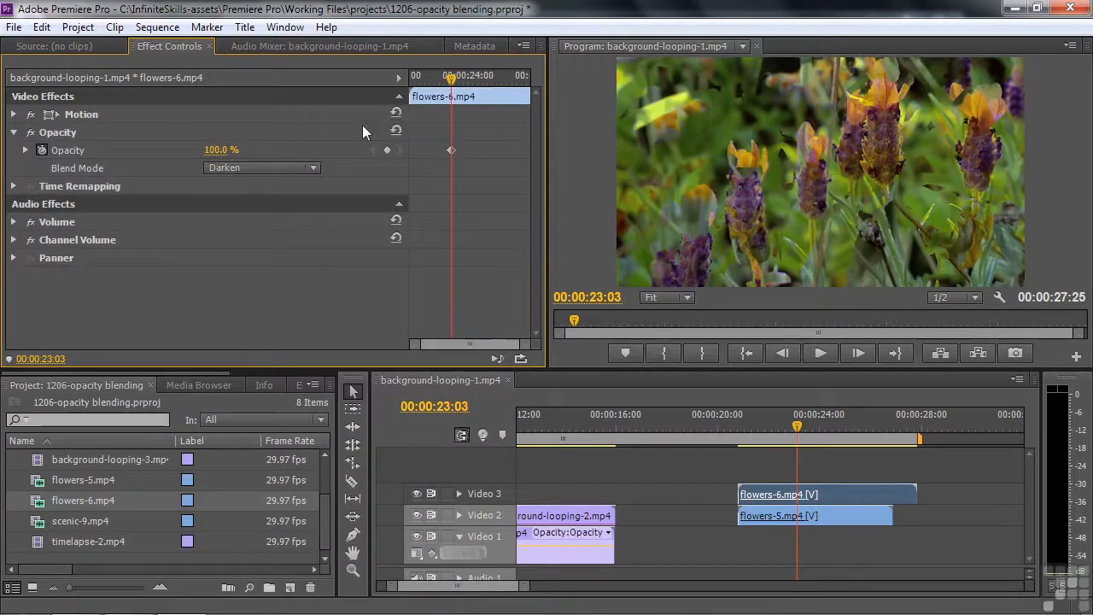
{"action": "left_click", "coordinate": [314, 167]}
{"action": "left_click", "coordinate": [359, 140]}
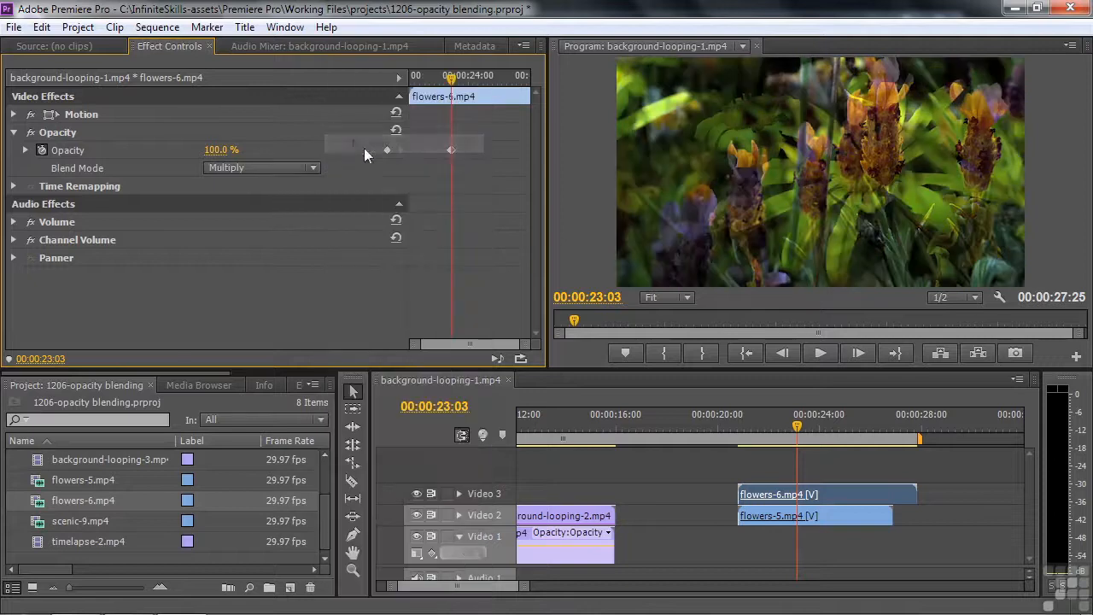
{"action": "left_click", "coordinate": [317, 168]}
{"action": "left_click", "coordinate": [367, 163]}
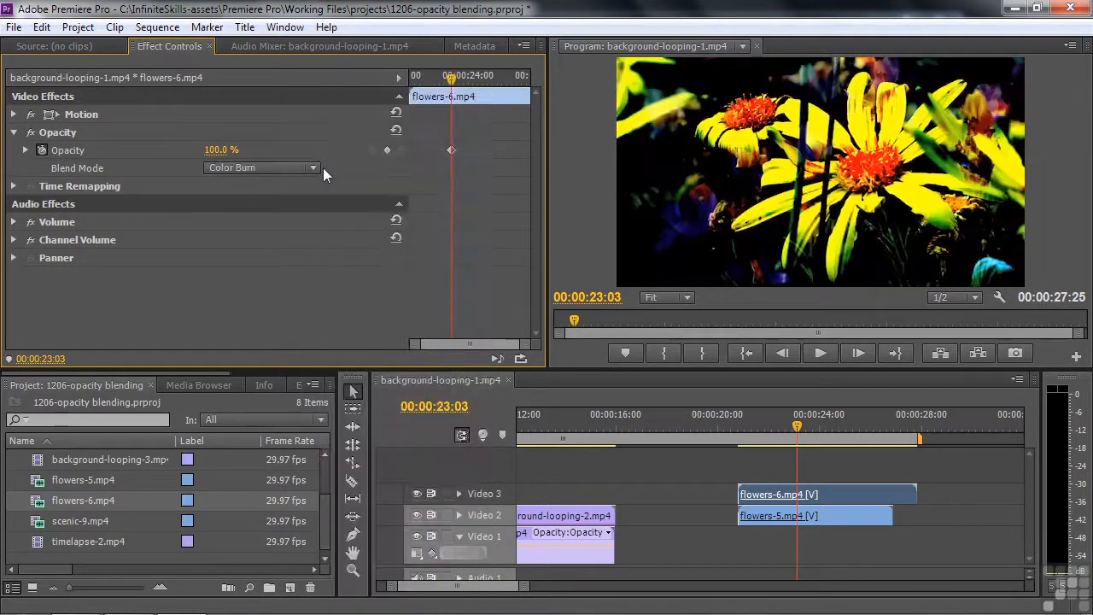
Step: Try the Darker Color, Lighten and Screen blend modes on flowers-6.mp4 and settle on Overlay
{"action": "left_click", "coordinate": [313, 168]}
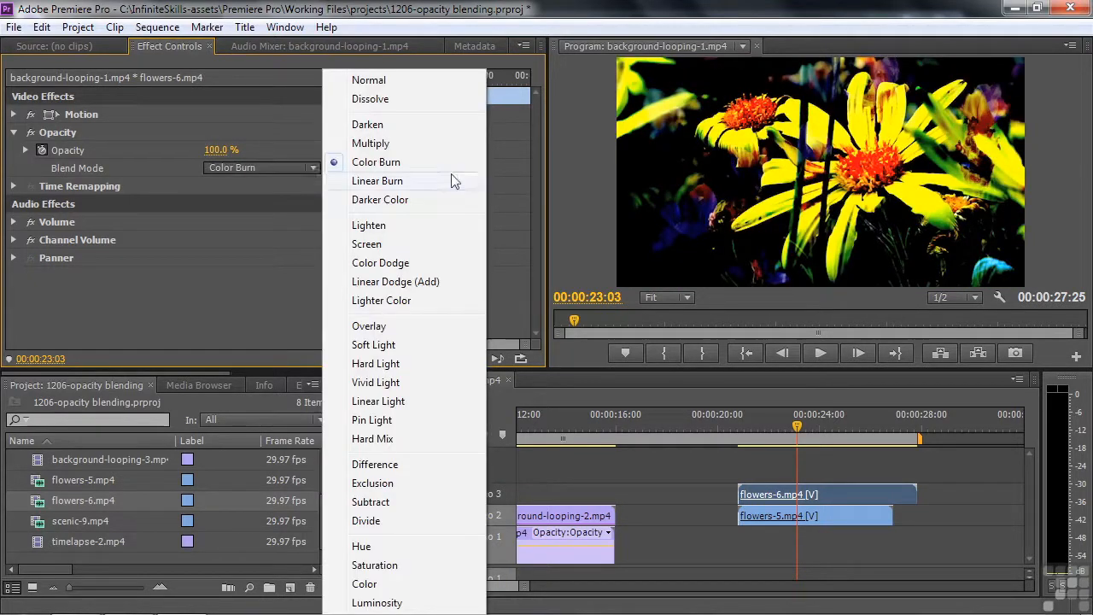
{"action": "left_click", "coordinate": [410, 199]}
{"action": "left_click", "coordinate": [313, 167]}
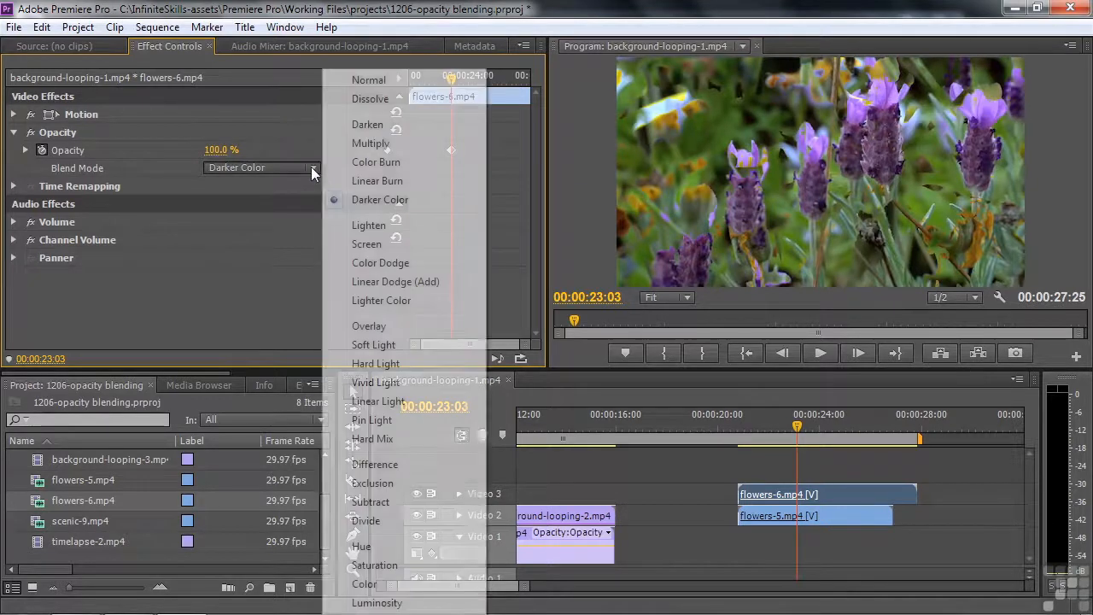
{"action": "left_click", "coordinate": [354, 223]}
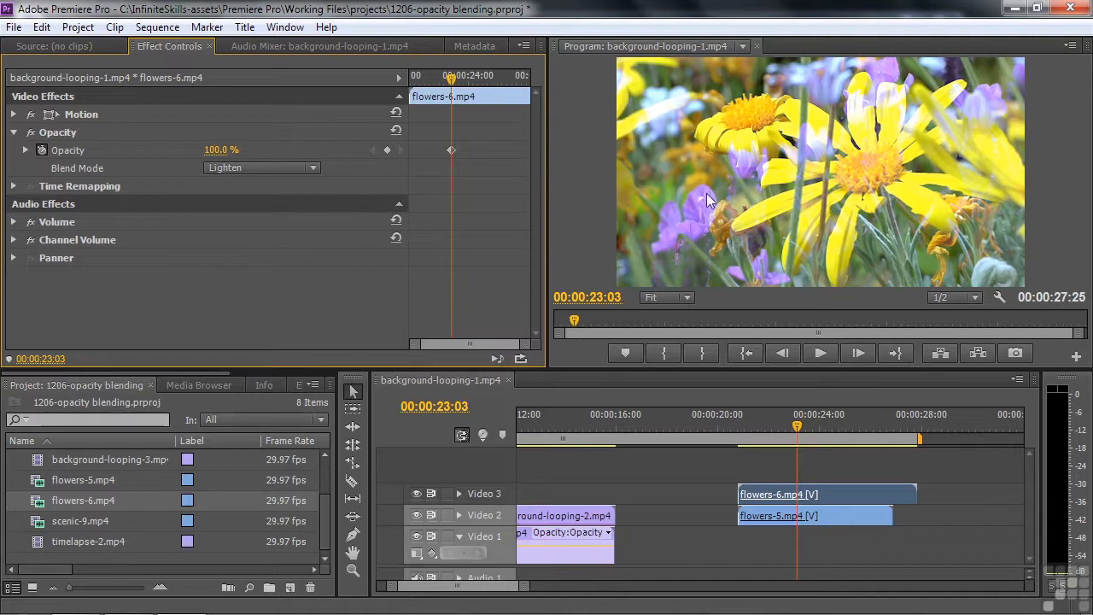
{"action": "left_click", "coordinate": [302, 170]}
{"action": "left_click", "coordinate": [365, 243]}
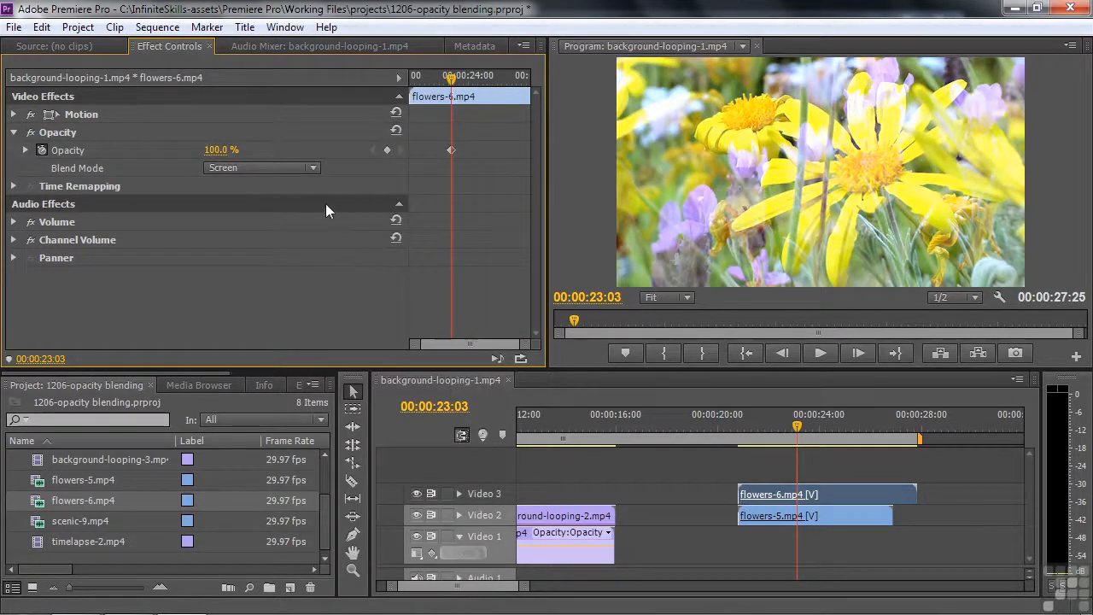
{"action": "left_click", "coordinate": [314, 171]}
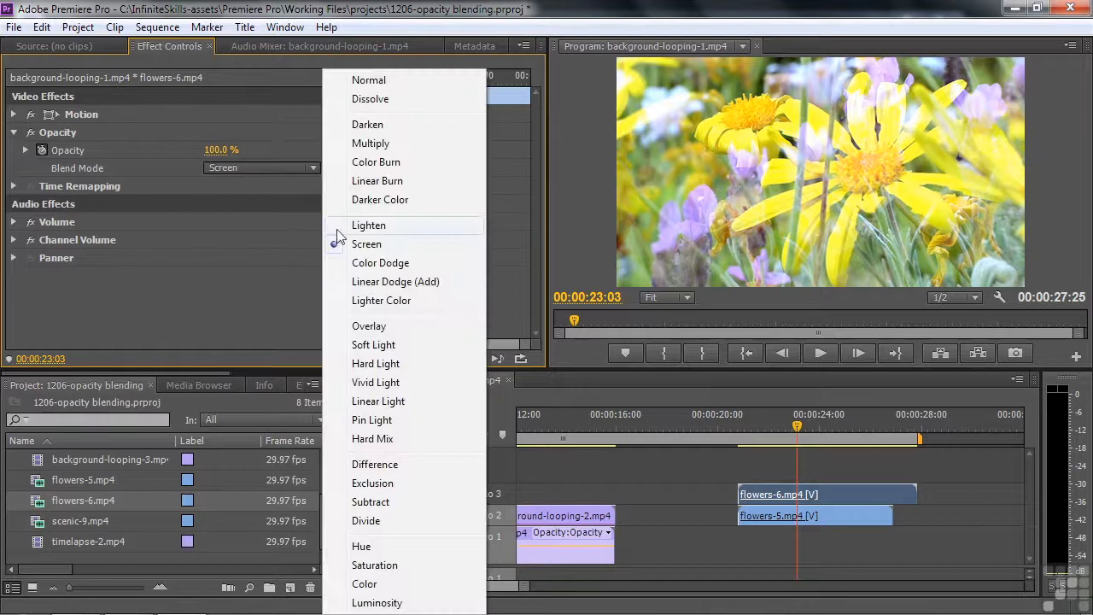
{"action": "left_click", "coordinate": [379, 326]}
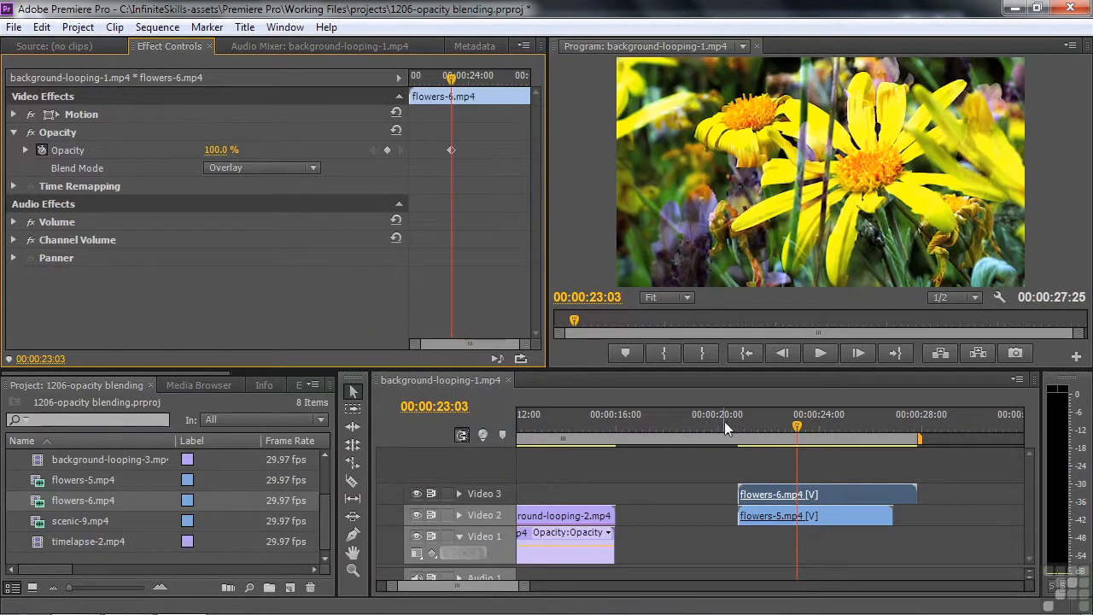
Step: Place scenic-9.mp4 on Video 2 at about 00:00:30:20, after the flower clips, and show the frame at 00:00:34:07
{"action": "left_click_drag", "start_coordinate": [472, 588], "coordinate": [480, 588]}
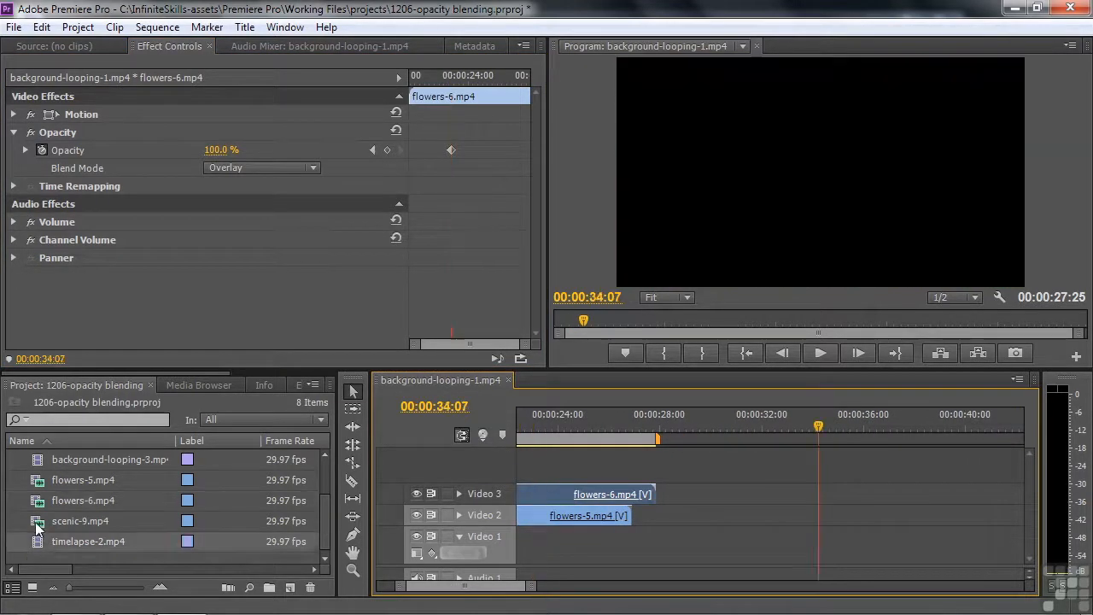
{"action": "left_click", "coordinate": [36, 523]}
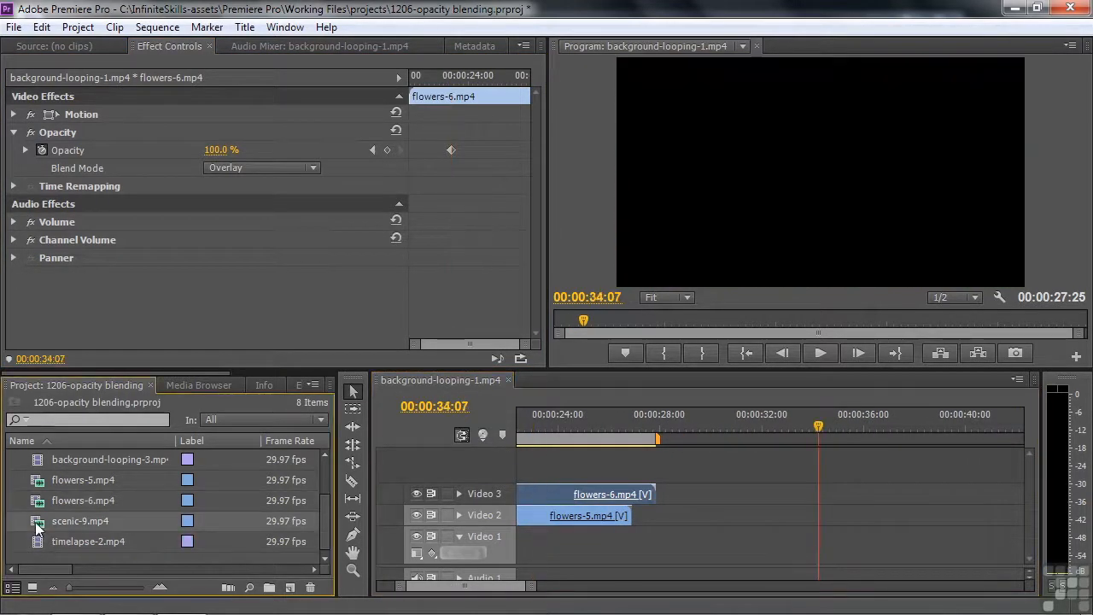
{"action": "left_click_drag", "start_coordinate": [36, 526], "coordinate": [727, 525]}
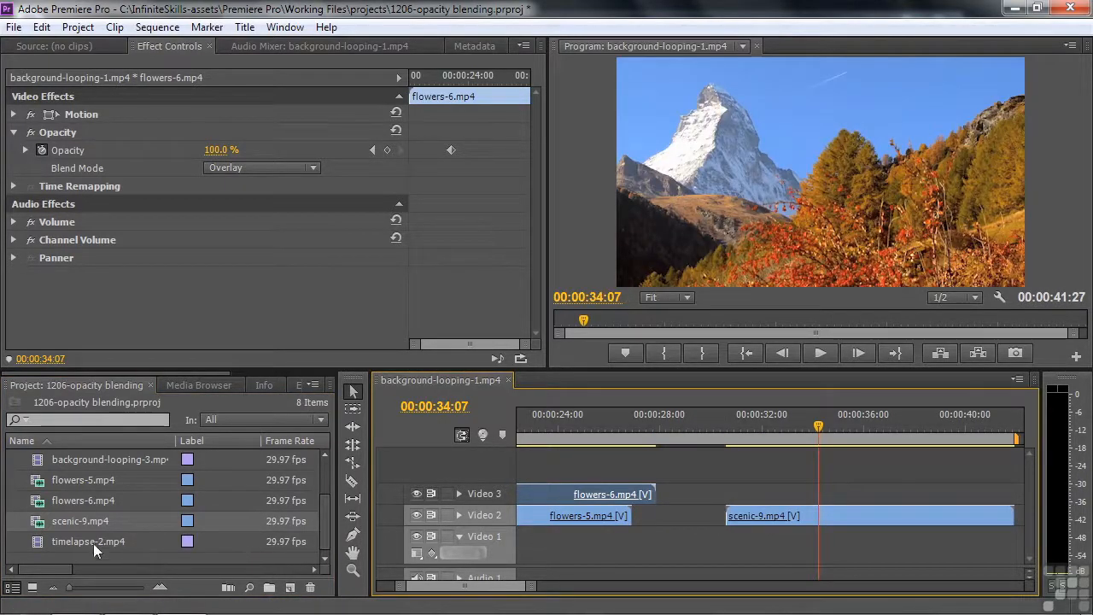
Step: Place timelapse-2.mp4 on Video 1 beneath scenic-9.mp4 with their starts aligned, and briefly hide Video 2 to view the lower clip
{"action": "left_click_drag", "start_coordinate": [38, 538], "coordinate": [731, 568]}
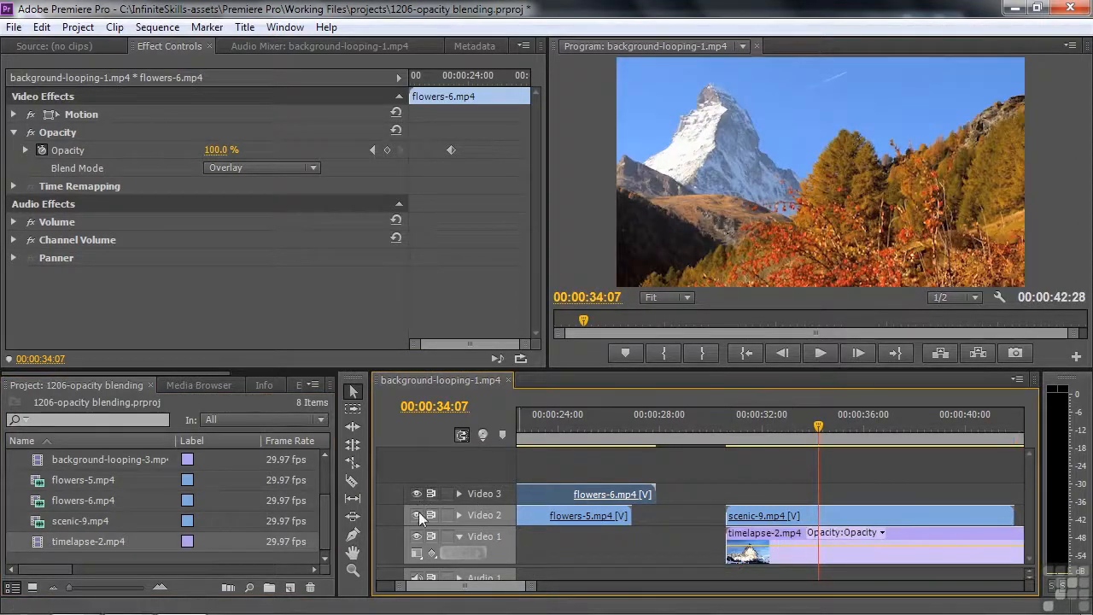
{"action": "left_click", "coordinate": [417, 515]}
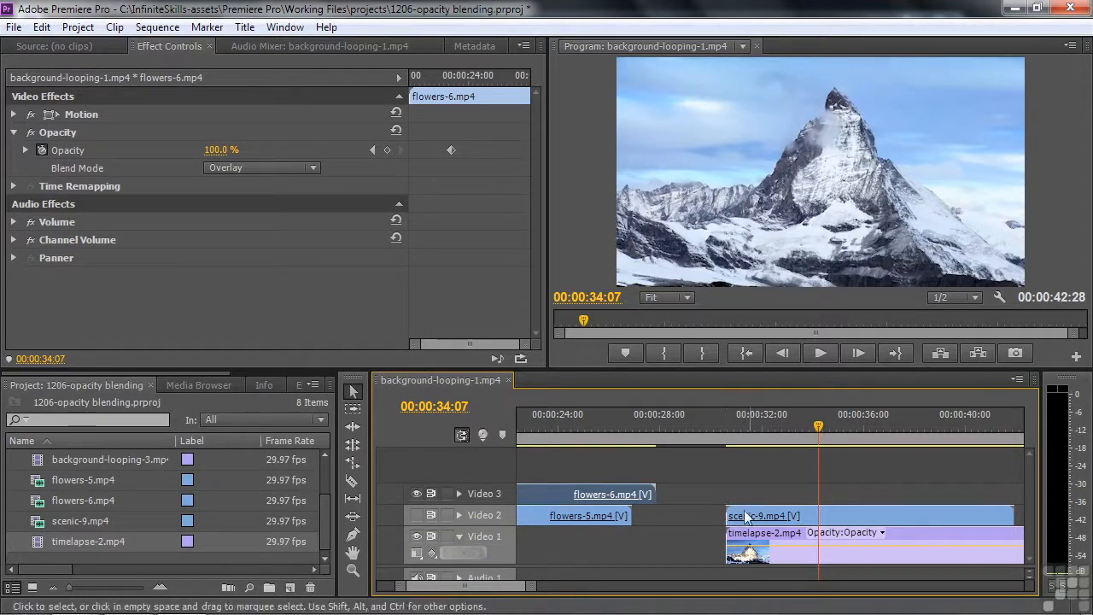
{"action": "left_click", "coordinate": [417, 515]}
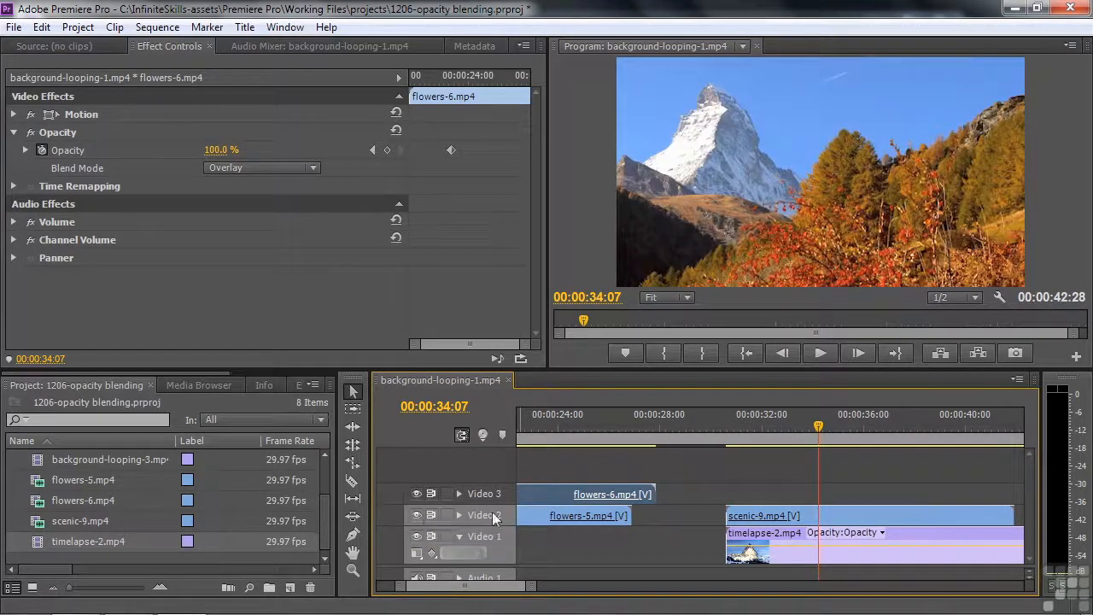
Step: Show the opacity settings of scenic-9.mp4 on Video 2 and test its opacity, ending at 100 %
{"action": "left_click", "coordinate": [811, 515]}
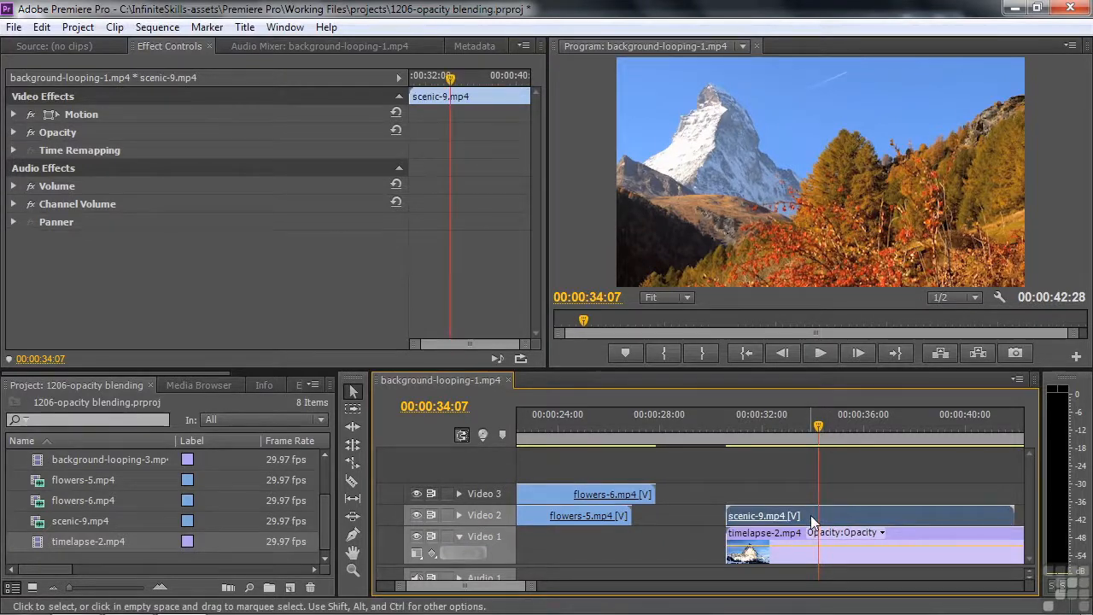
{"action": "left_click", "coordinate": [15, 135]}
{"action": "left_click_drag", "start_coordinate": [216, 149], "coordinate": [234, 165]}
Step: Step scenic-9.mp4 through the Lighten, Screen, Color Dodge, Linear Dodge (Add) and Lighter Color blend modes
{"action": "left_click", "coordinate": [310, 169]}
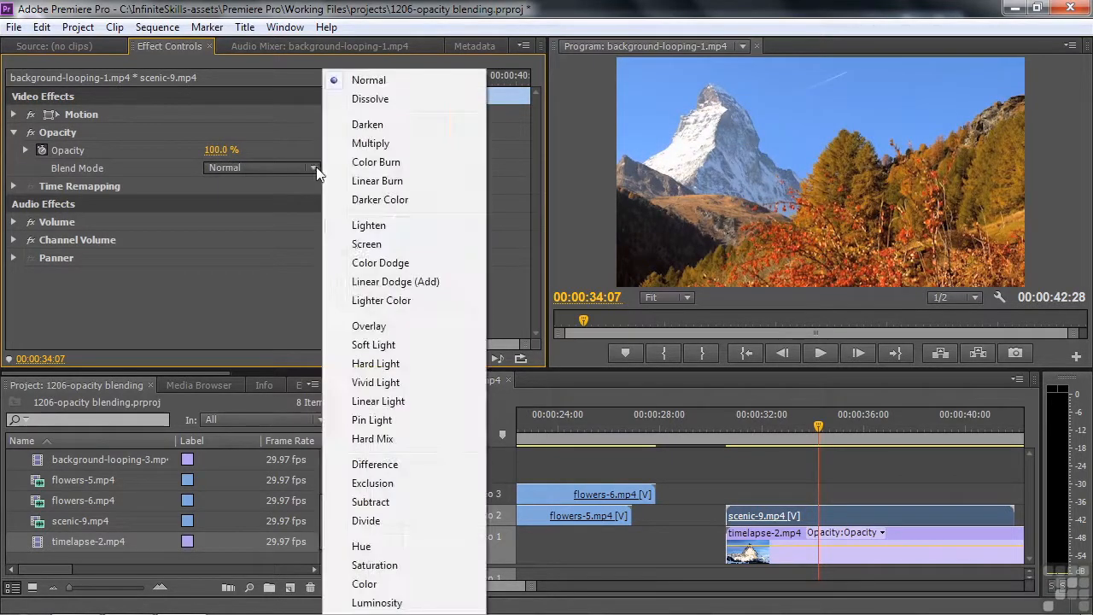
{"action": "left_click", "coordinate": [392, 225]}
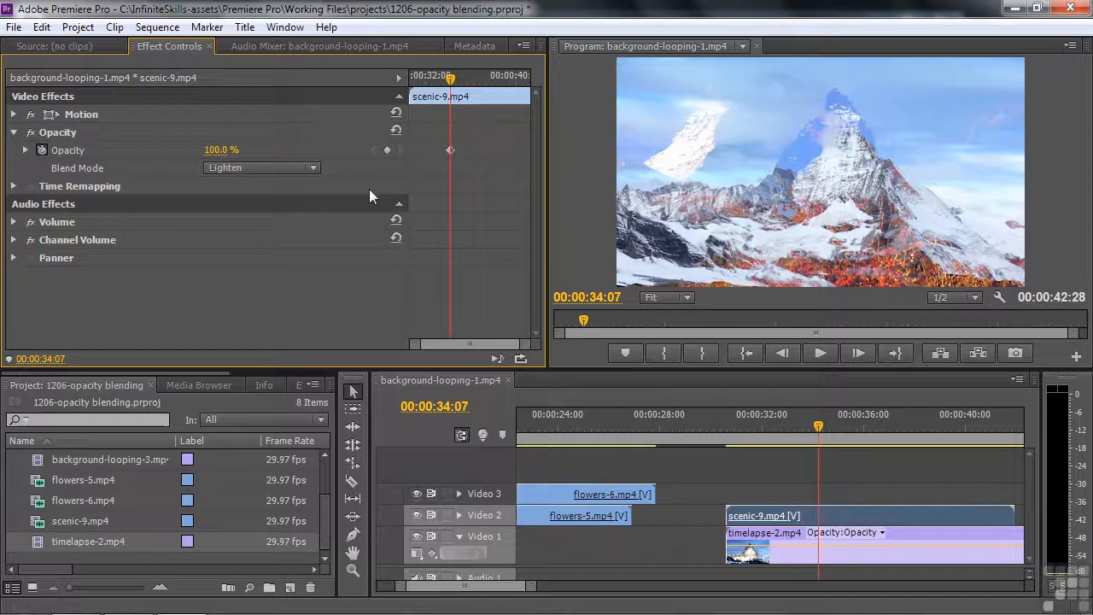
{"action": "left_click", "coordinate": [317, 167]}
{"action": "left_click", "coordinate": [360, 245]}
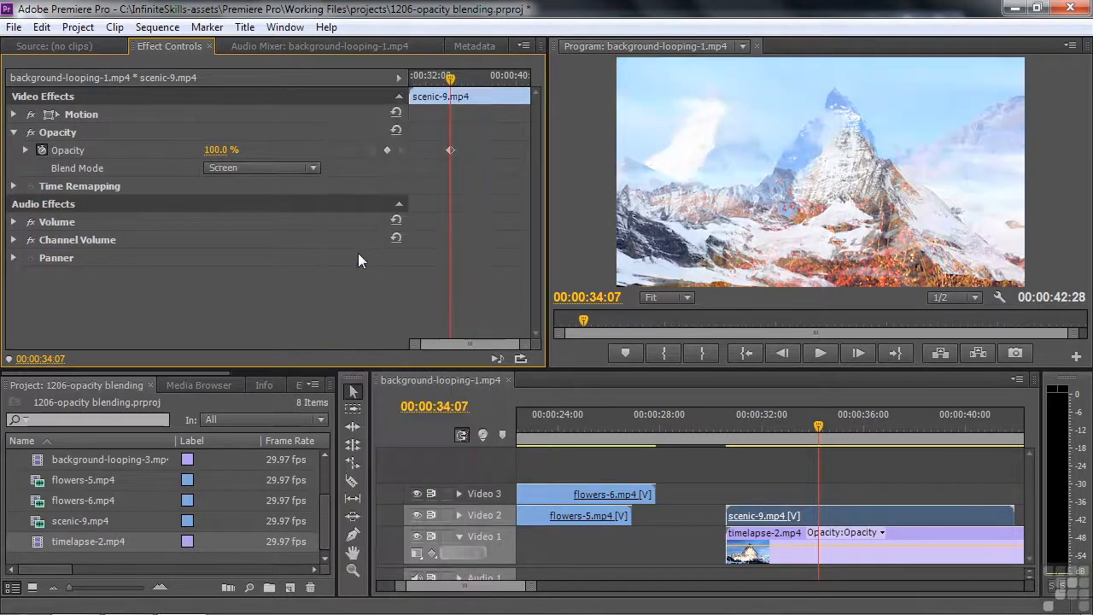
{"action": "left_click", "coordinate": [316, 167]}
{"action": "left_click", "coordinate": [357, 262]}
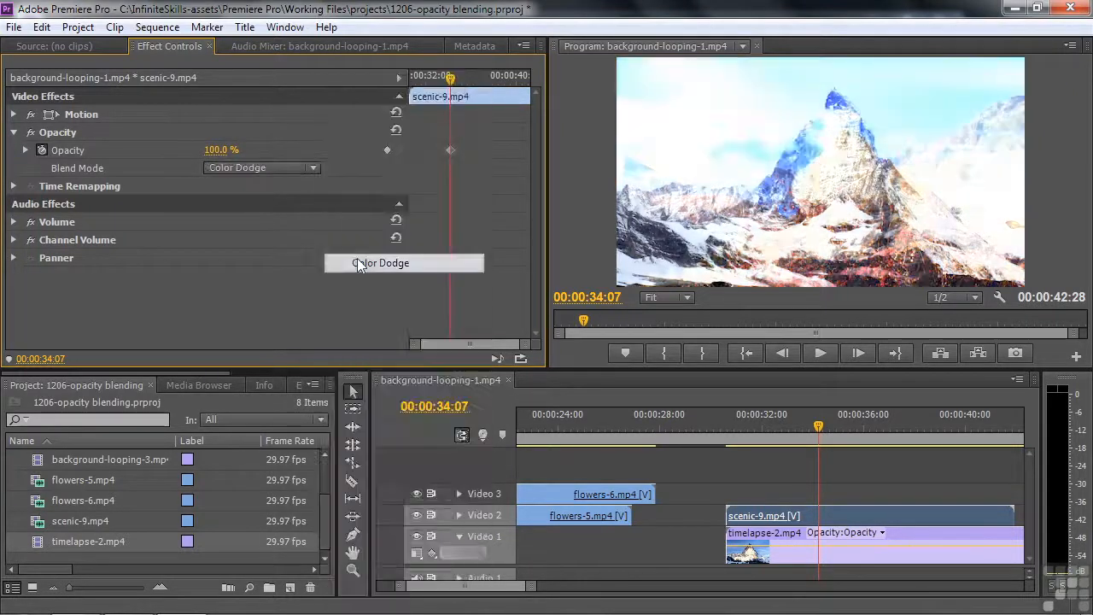
{"action": "left_click", "coordinate": [314, 176]}
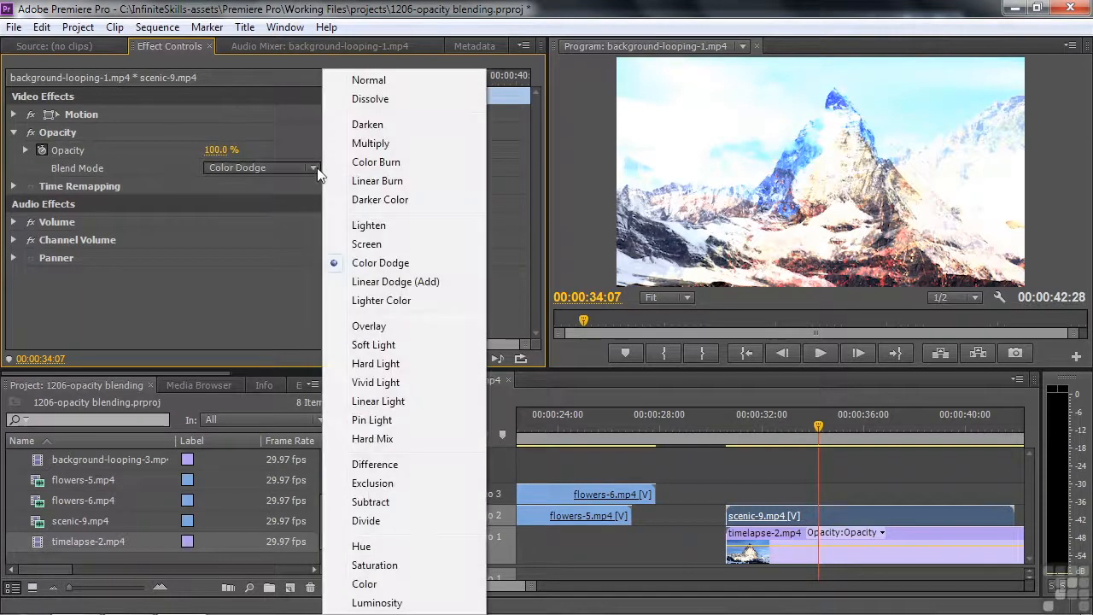
{"action": "left_click", "coordinate": [372, 281]}
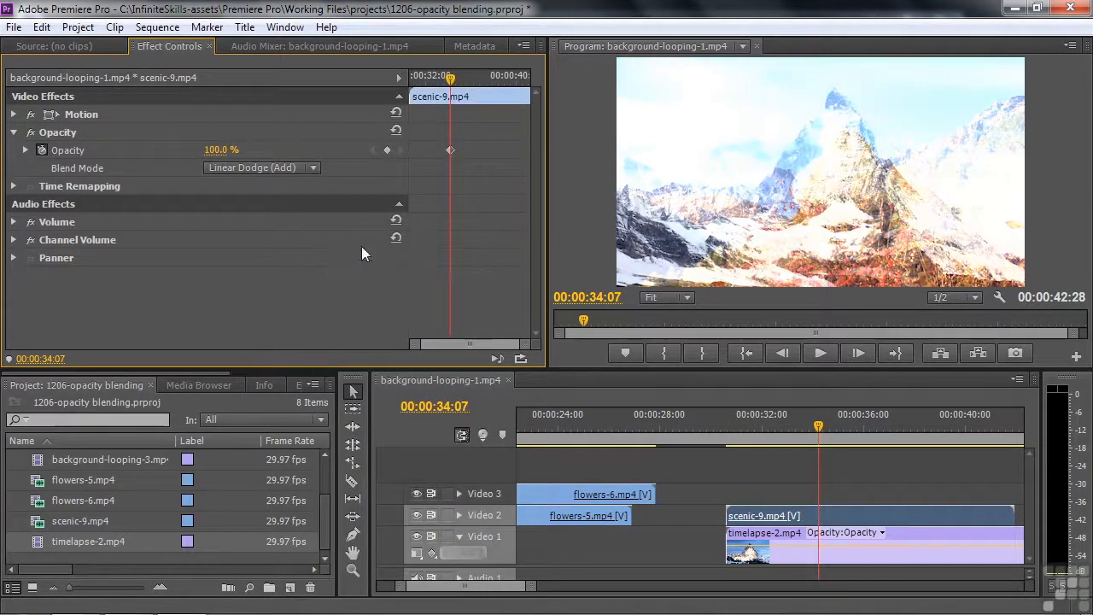
{"action": "left_click", "coordinate": [315, 167]}
{"action": "left_click", "coordinate": [370, 302]}
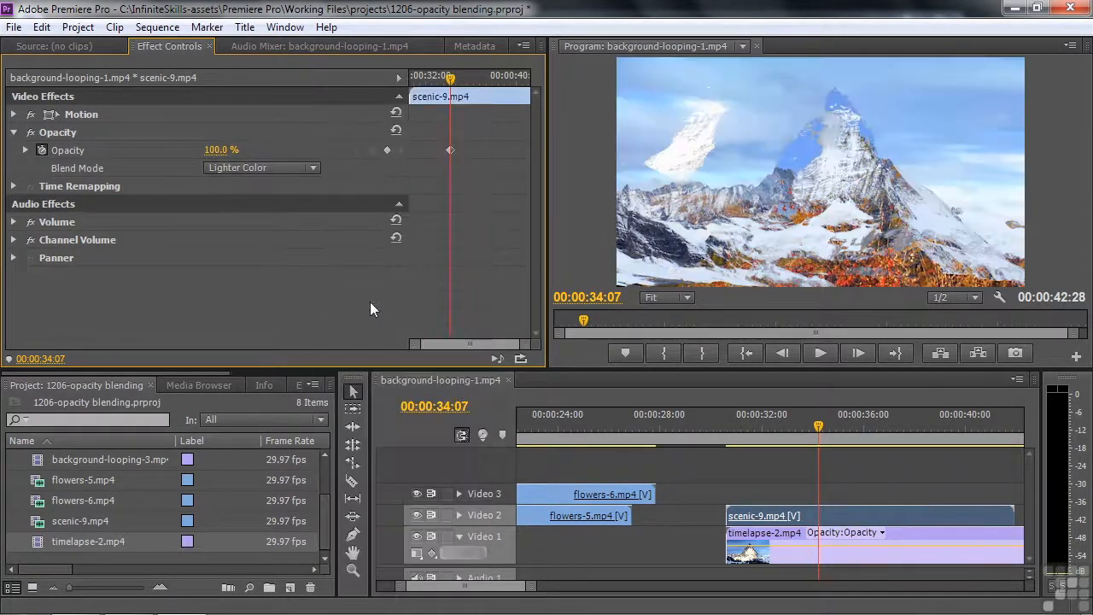
Step: Return scenic-9.mp4 to the Normal blend mode and lower its opacity to 40 %
{"action": "left_click", "coordinate": [315, 168]}
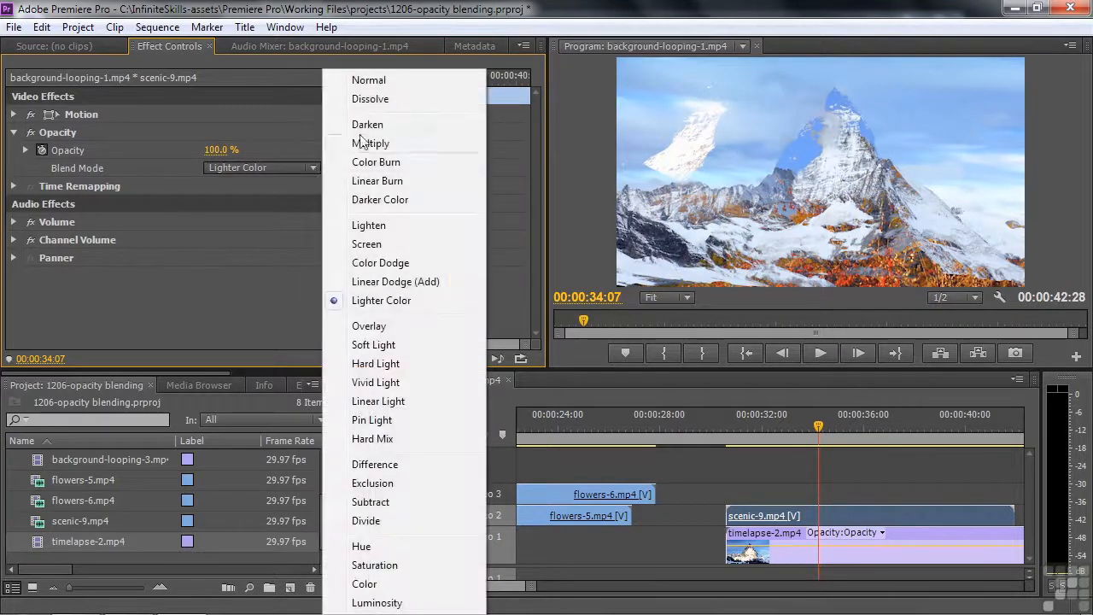
{"action": "left_click", "coordinate": [366, 81]}
{"action": "left_click_drag", "start_coordinate": [221, 150], "coordinate": [180, 149]}
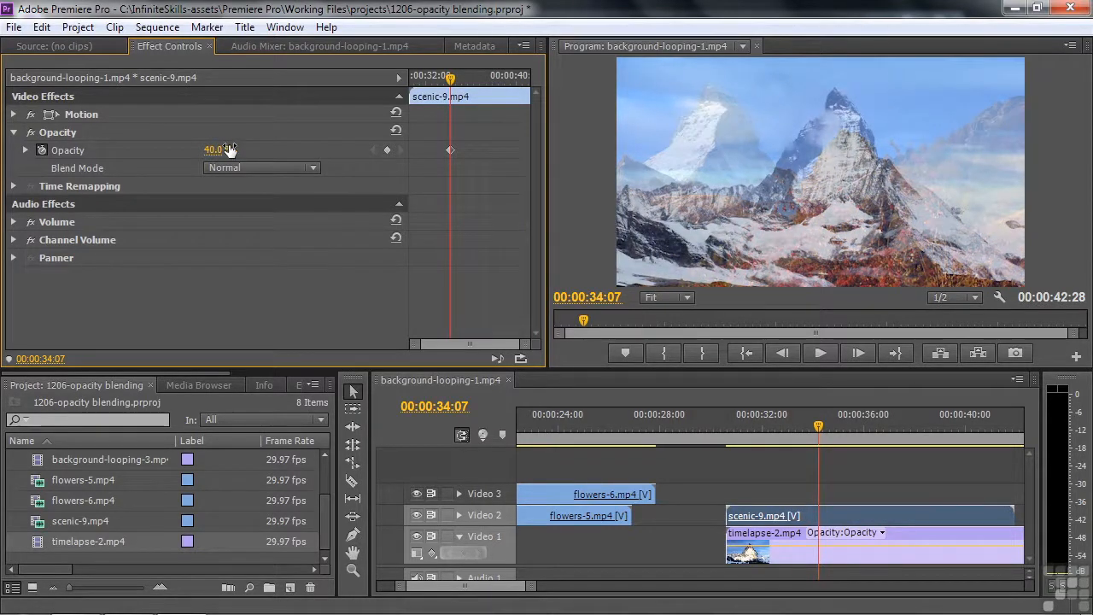
Step: Shift timelapse-2.mp4 sideways in the frame to a position of about 1172.9, 548.0 so its peak sits beside the other mountain
{"action": "left_click", "coordinate": [858, 551]}
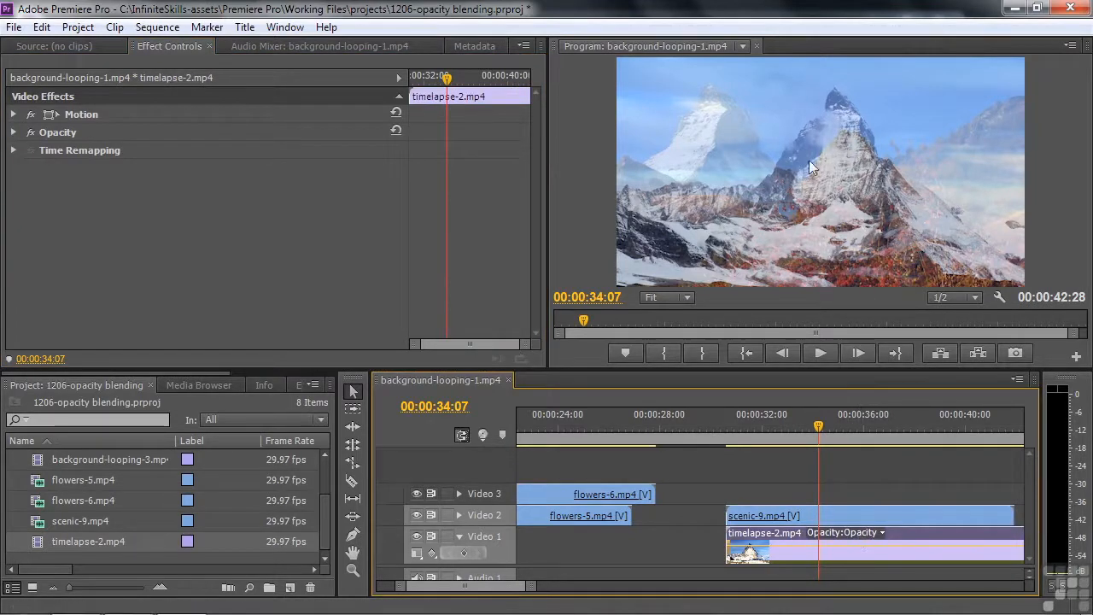
{"action": "left_click", "coordinate": [65, 114]}
{"action": "left_click_drag", "start_coordinate": [793, 234], "coordinate": [839, 233]}
{"action": "left_click_drag", "start_coordinate": [674, 121], "coordinate": [718, 181]}
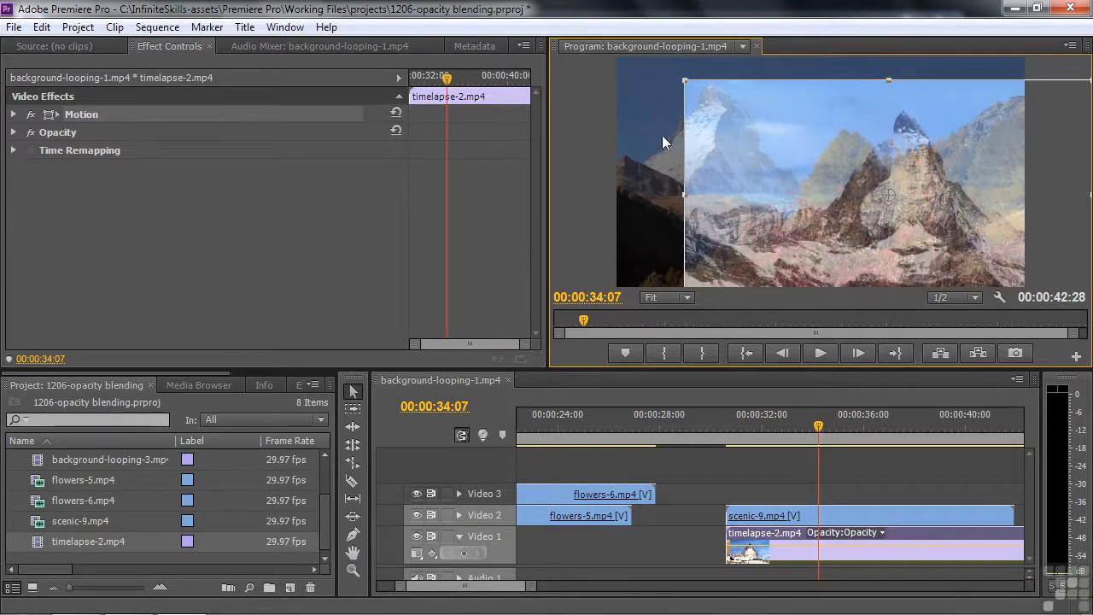
{"action": "left_click_drag", "start_coordinate": [793, 207], "coordinate": [772, 194]}
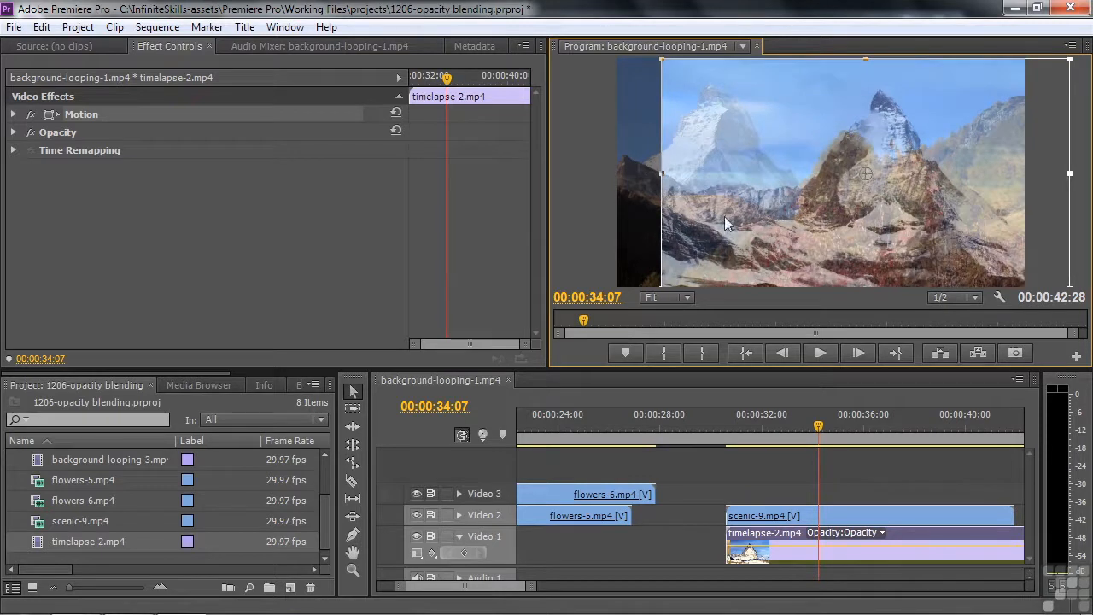
Step: Enlarge timelapse-2.mp4 to about 125.8 % scale to fill the frame and nudge its position to about 1184.9, 552.0
{"action": "left_click", "coordinate": [14, 113]}
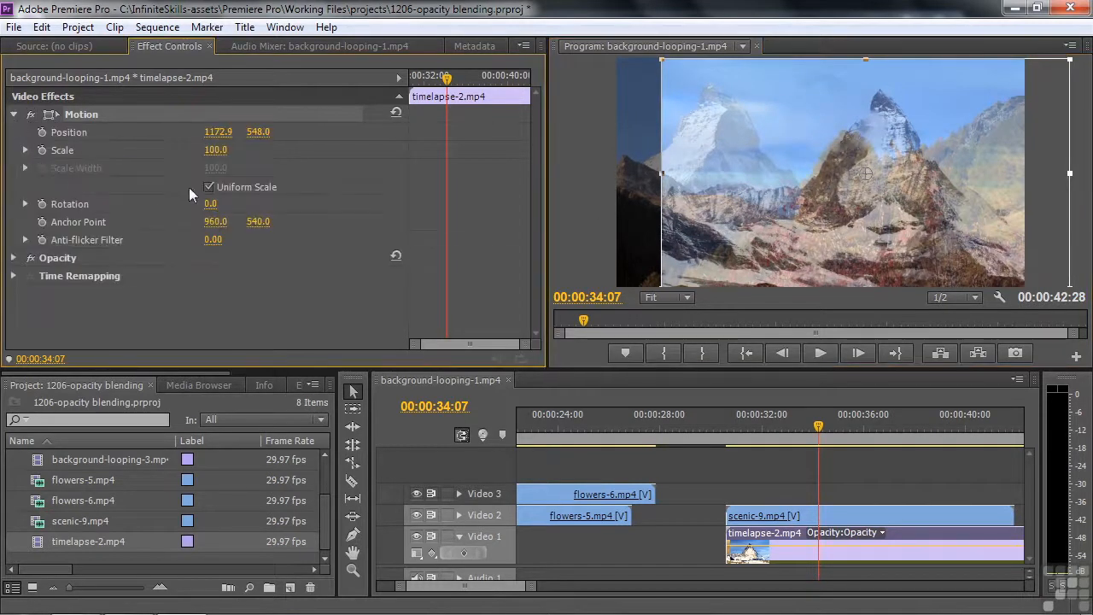
{"action": "left_click_drag", "start_coordinate": [215, 150], "coordinate": [220, 149]}
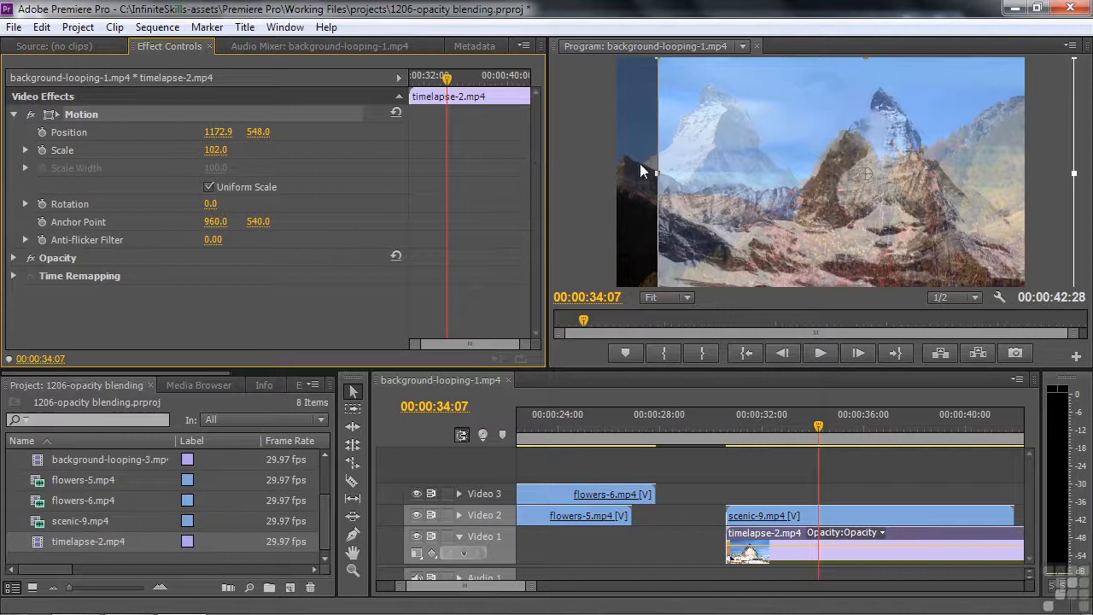
{"action": "left_click_drag", "start_coordinate": [658, 173], "coordinate": [610, 175]}
{"action": "left_click_drag", "start_coordinate": [717, 203], "coordinate": [719, 203]}
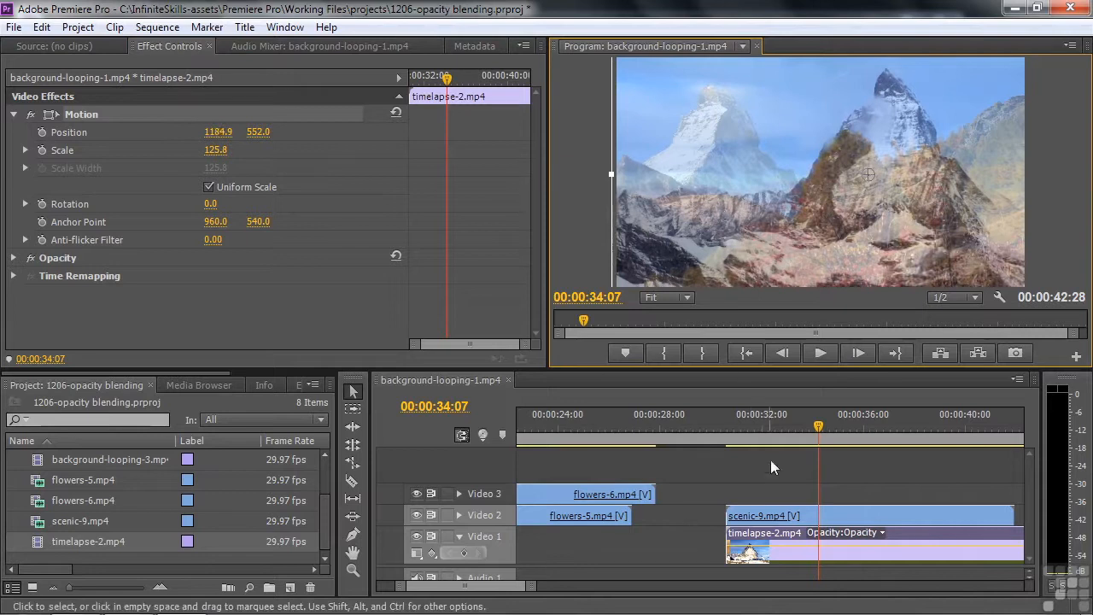
Step: Enlarge and reposition scenic-9.mp4 so it overfills the frame, and fine-tune its opacity to 39 %
{"action": "left_click", "coordinate": [794, 517]}
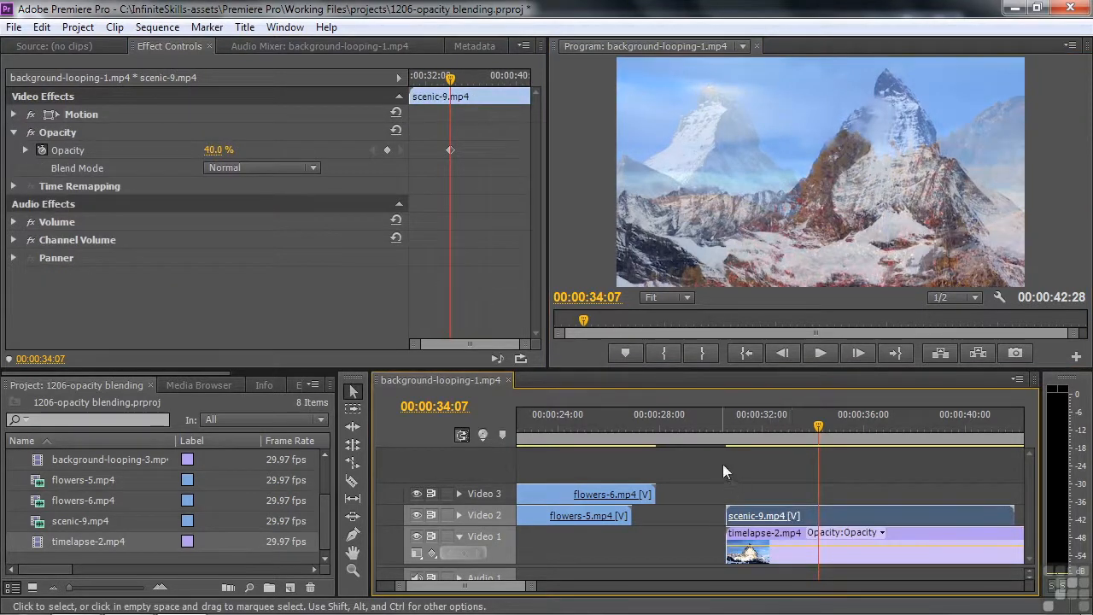
{"action": "left_click", "coordinate": [90, 114]}
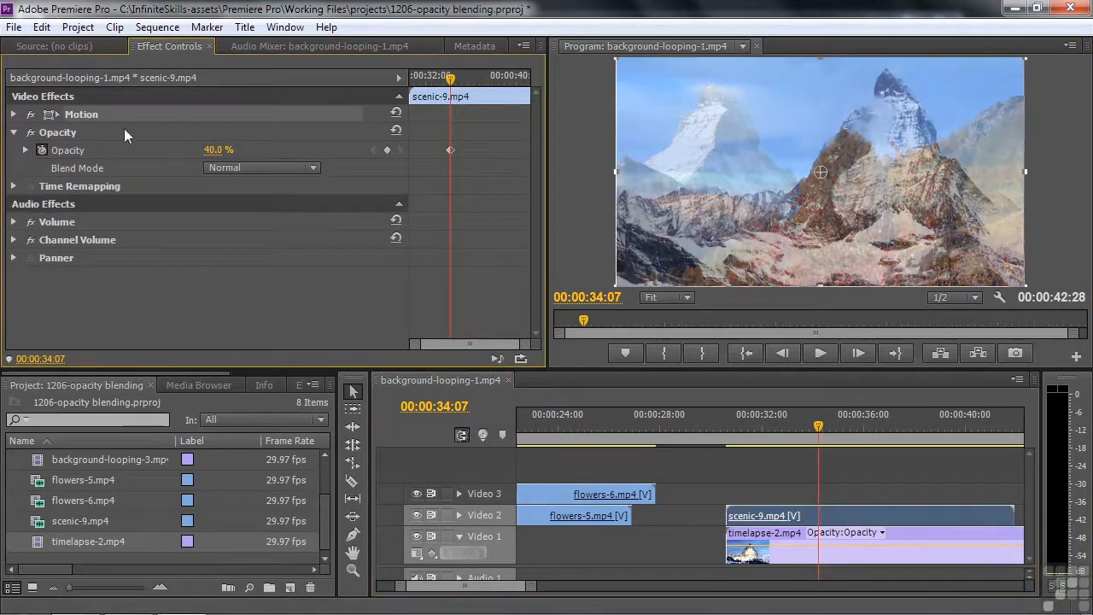
{"action": "mouse_move", "coordinate": [699, 133]}
{"action": "left_mouse_down"}
{"action": "mouse_move", "coordinate": [708, 139]}
{"action": "mouse_move", "coordinate": [703, 126]}
{"action": "left_mouse_up"}
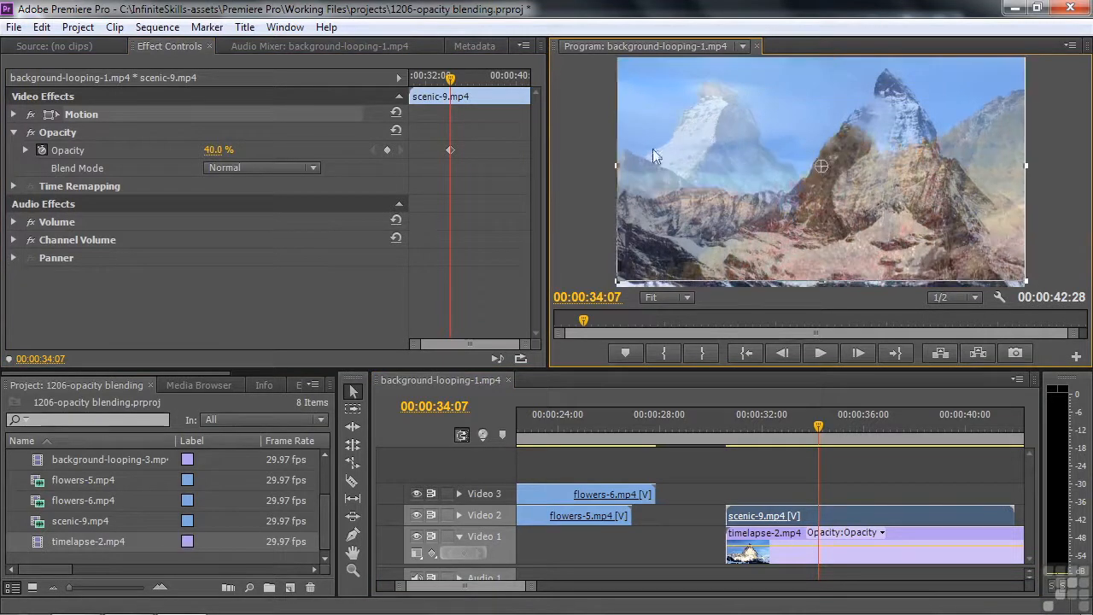
{"action": "left_click_drag", "start_coordinate": [617, 166], "coordinate": [572, 166]}
{"action": "left_click_drag", "start_coordinate": [716, 161], "coordinate": [728, 170]}
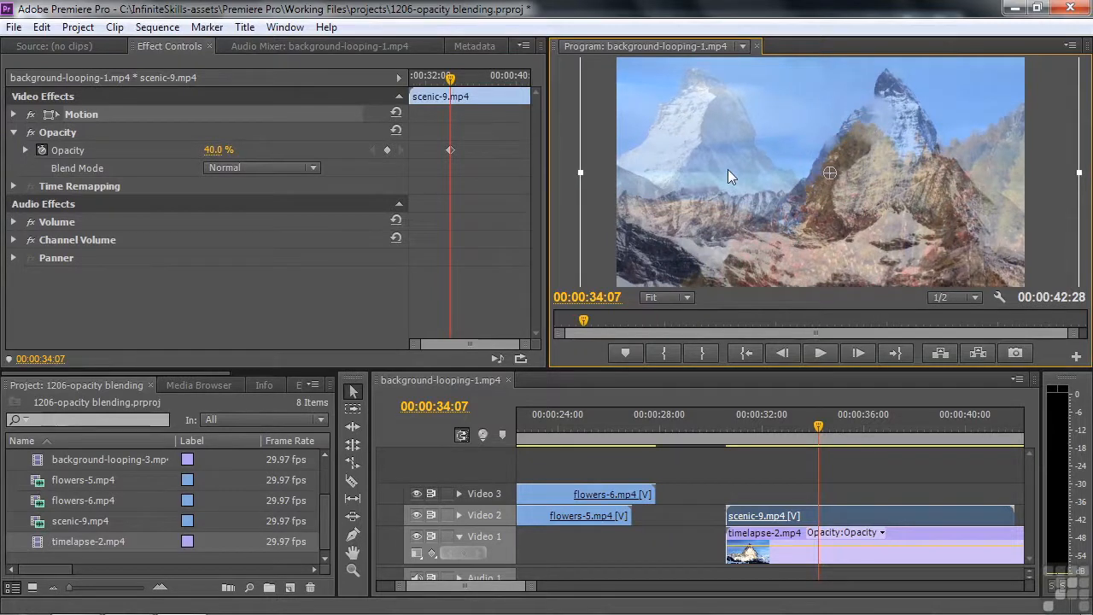
{"action": "mouse_move", "coordinate": [214, 151]}
{"action": "left_mouse_down"}
{"action": "mouse_move", "coordinate": [228, 151]}
{"action": "mouse_move", "coordinate": [210, 150]}
{"action": "left_mouse_up"}
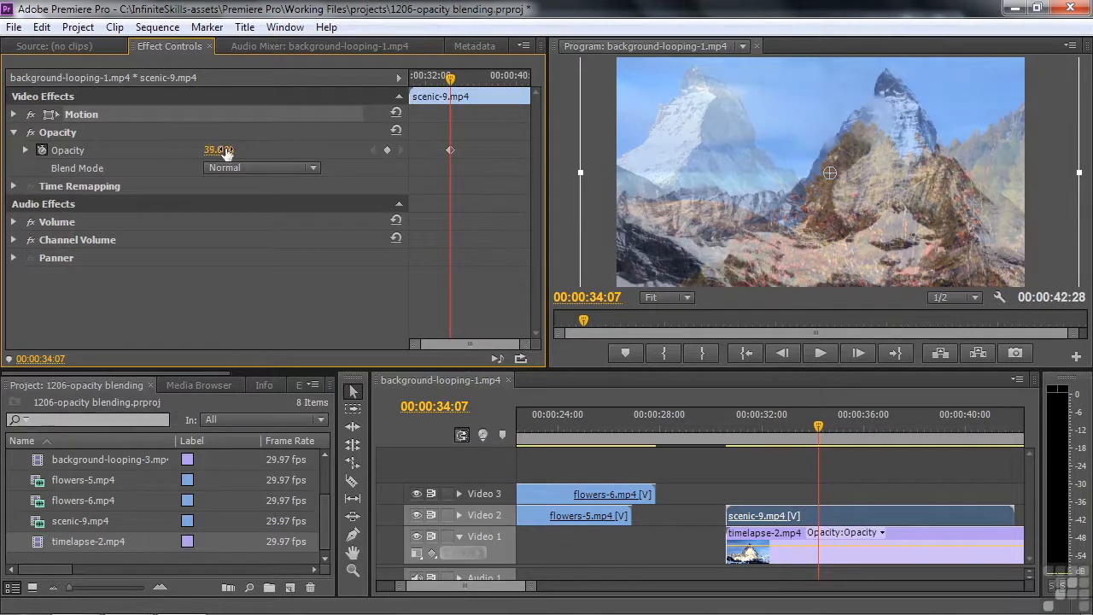